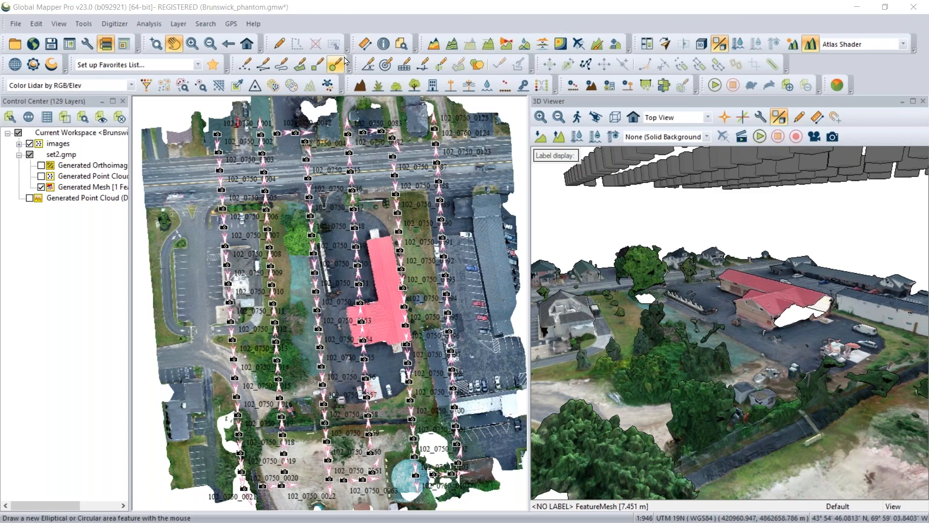
# - Use the feature info tool to view the drone photo 102_0750_0048.JPG from its camera position on the map, and close the photo
pyautogui.press('i')
pyautogui.click(310, 215)
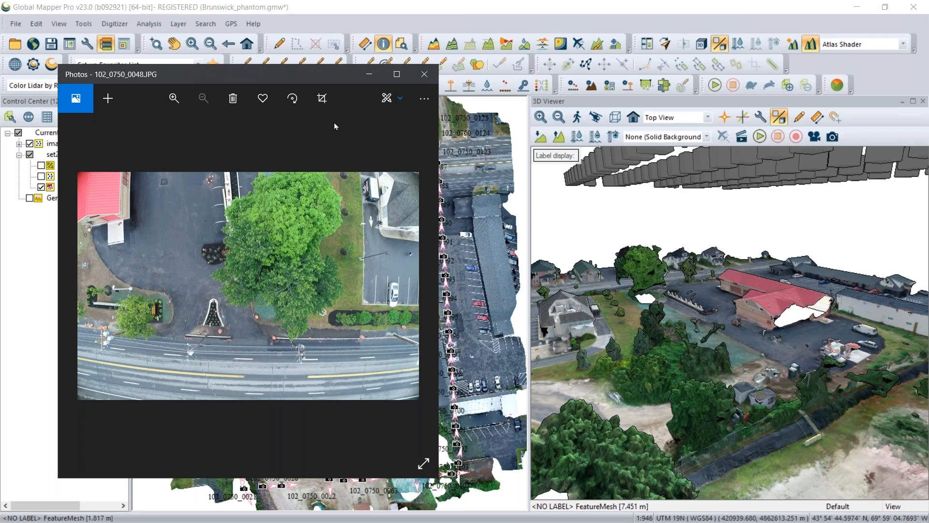
pyautogui.click(423, 73)
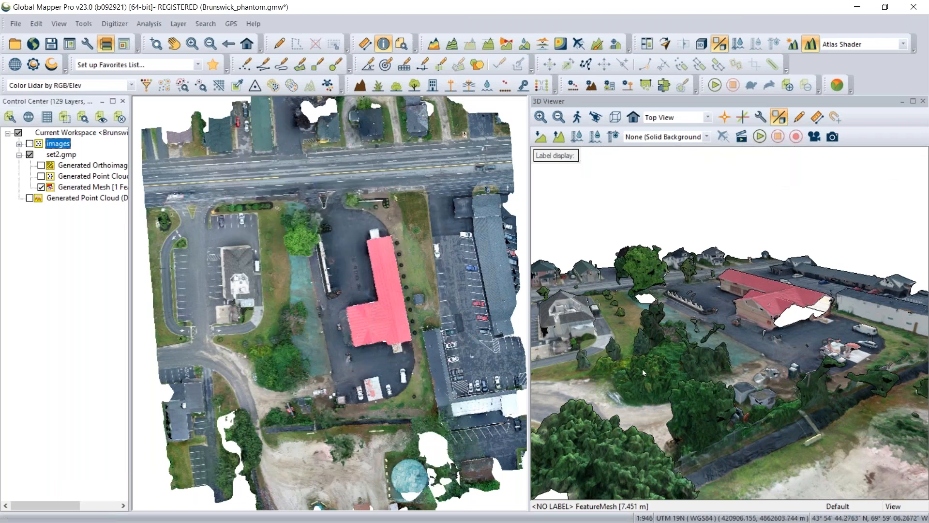
# - Display the generated point cloud in place of the generated mesh and inspect the site in 3D from several angles
pyautogui.moveTo(642, 369); pyautogui.dragTo(778, 427)
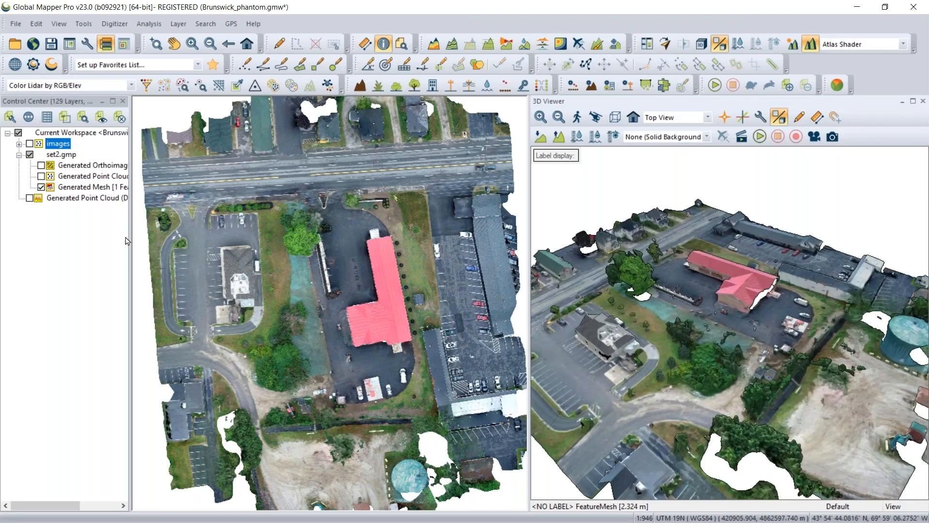
pyautogui.click(41, 187)
pyautogui.click(41, 176)
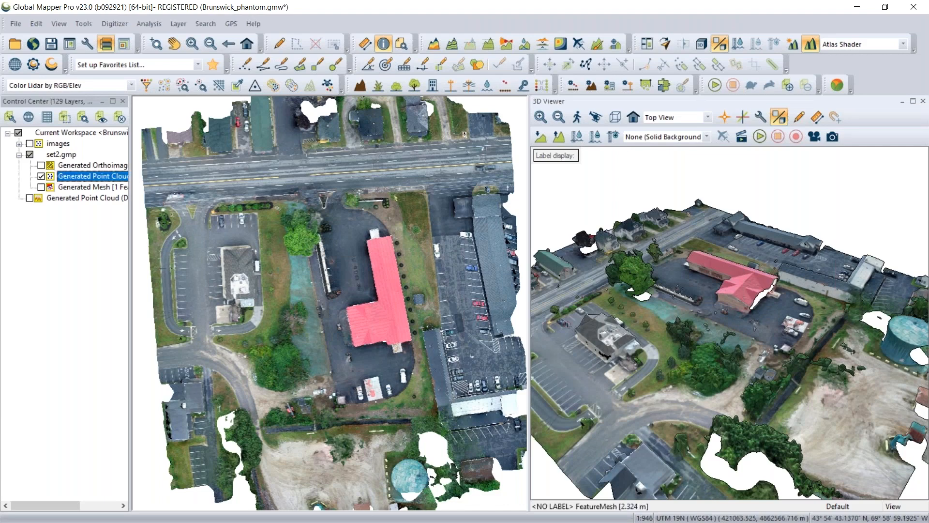
pyautogui.scroll(2, 756, 373)
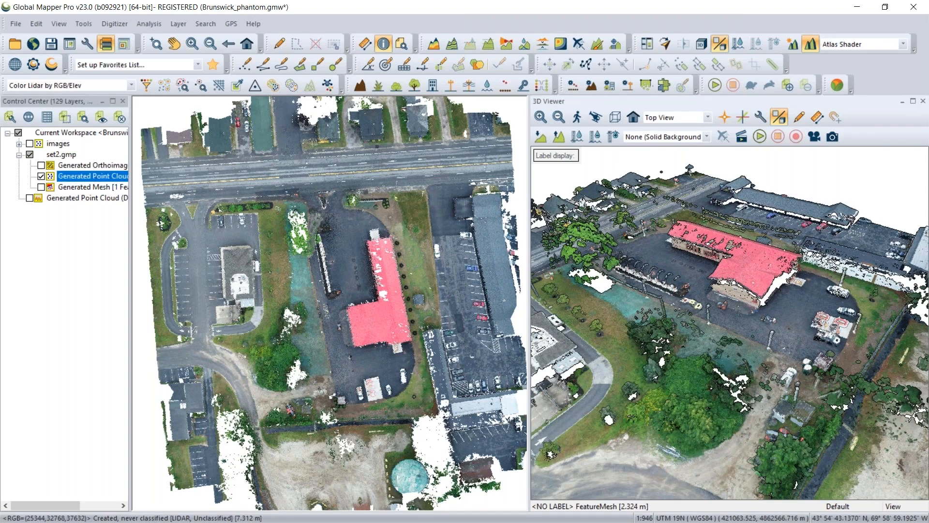
pyautogui.moveTo(731, 355); pyautogui.dragTo(704, 378)
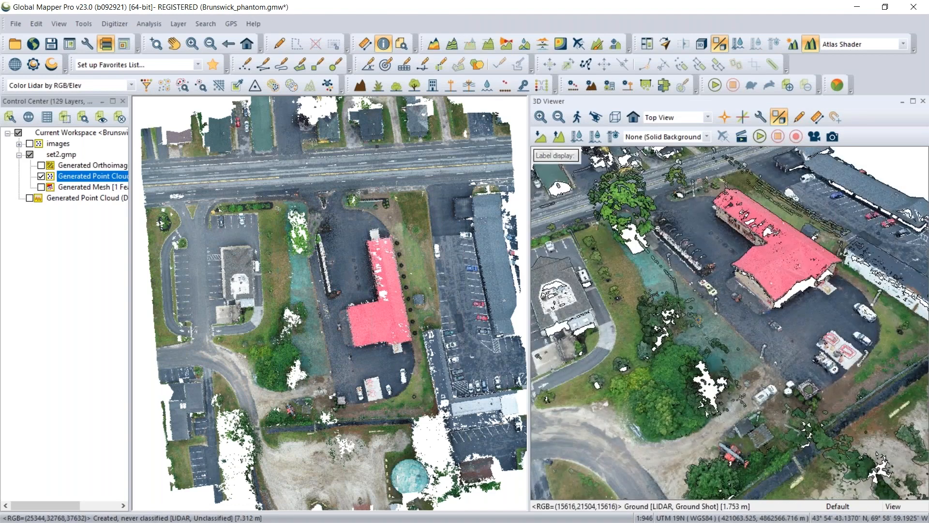
pyautogui.moveTo(698, 319); pyautogui.dragTo(714, 399)
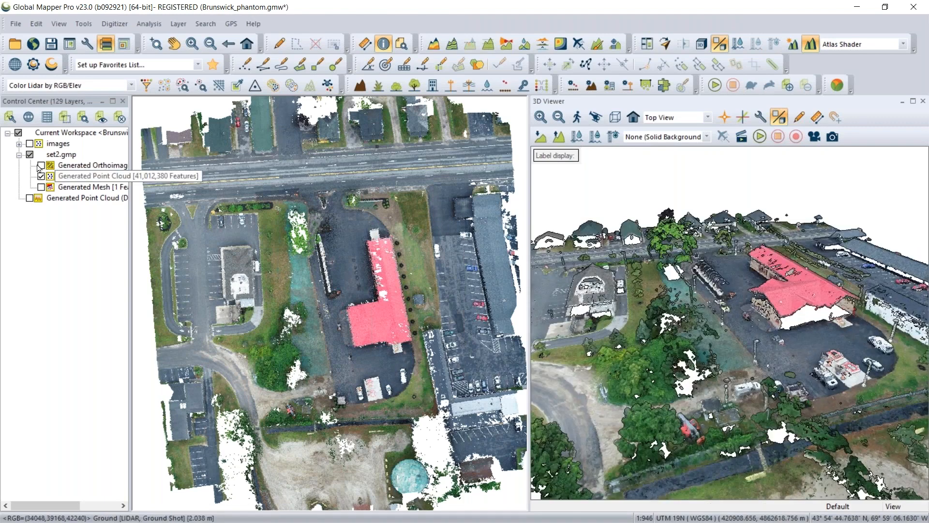
# - Display the generated orthoimage in place of the generated point cloud
pyautogui.click(41, 165)
pyautogui.click(41, 176)
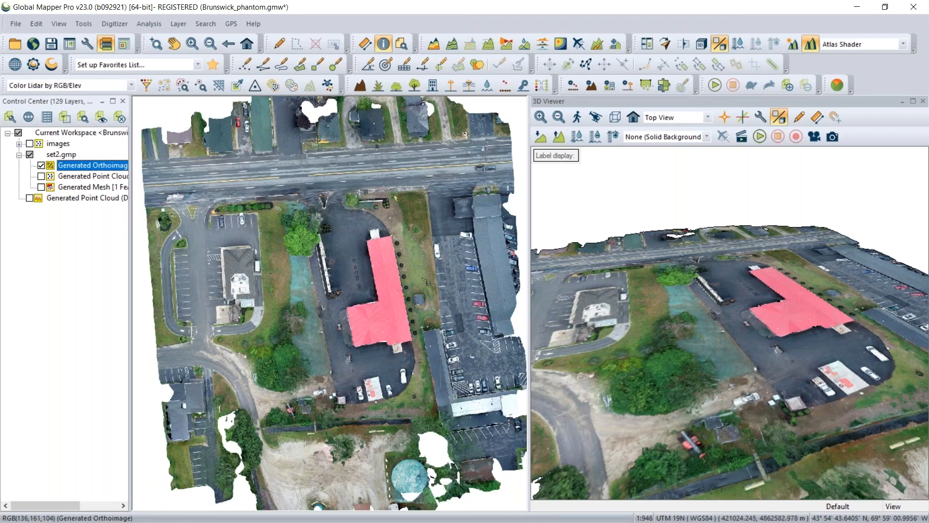
pyautogui.click(327, 86)
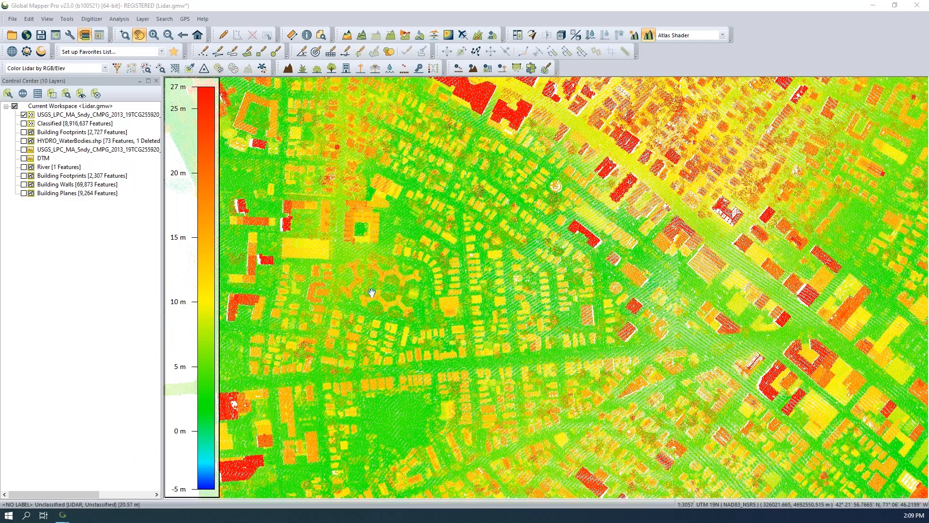
# - Examine the visible USGS lidar layer's metadata, checking its point density, point spacing and the return and classification statistics
pyautogui.scroll(2, 372, 293)
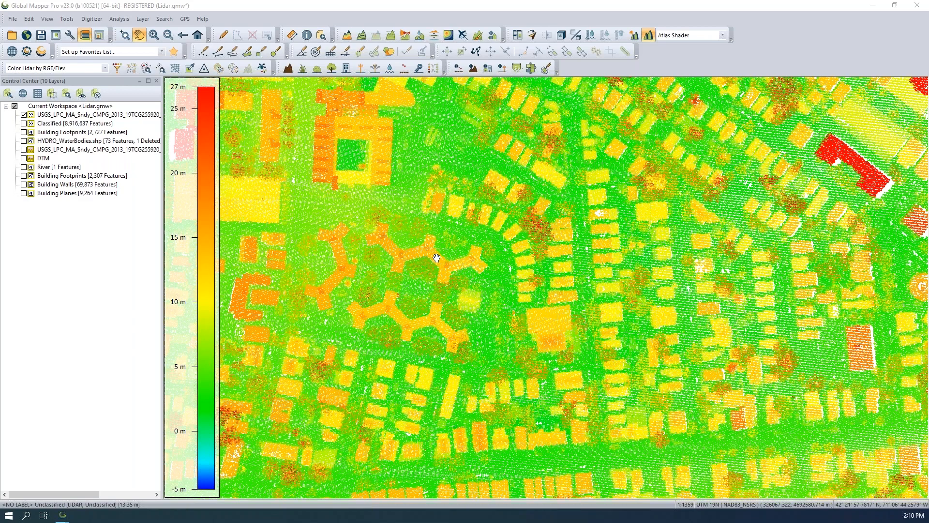
pyautogui.rightClick(72, 117)
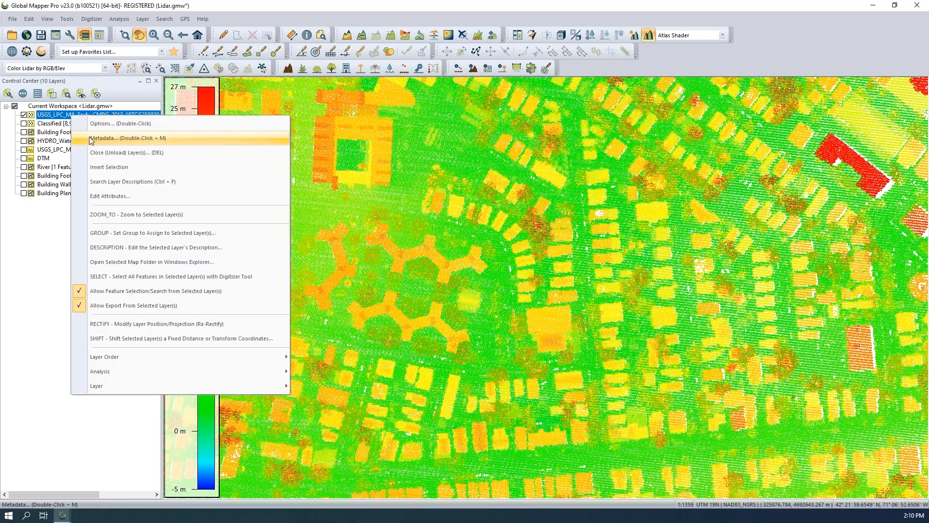
pyautogui.click(89, 137)
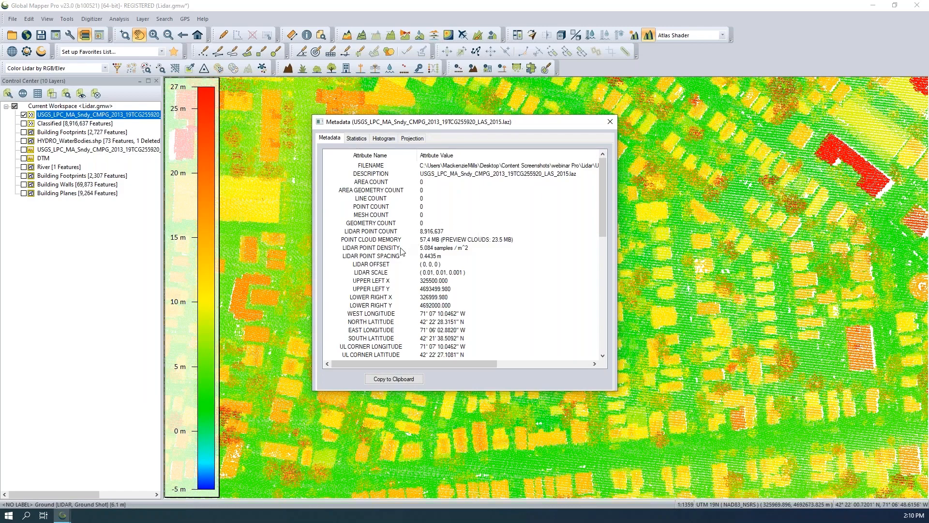
pyautogui.click(443, 248)
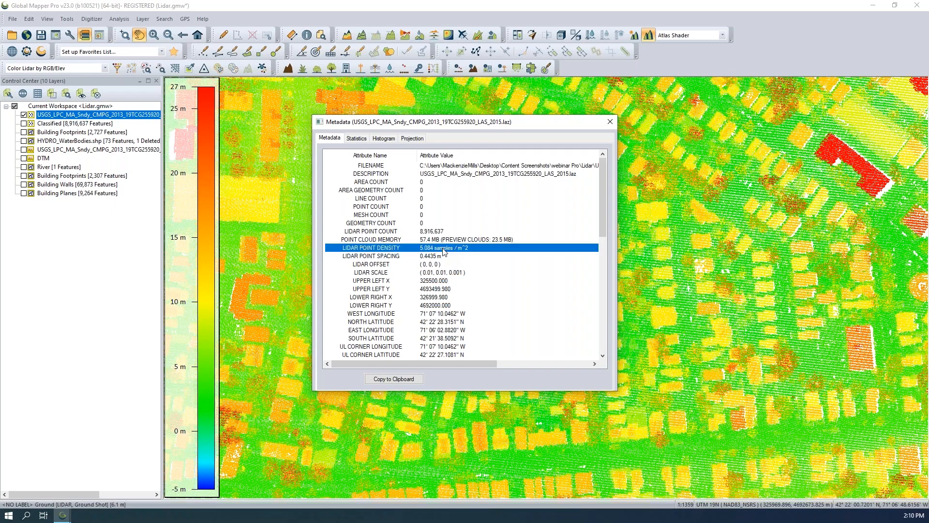
pyautogui.click(453, 256)
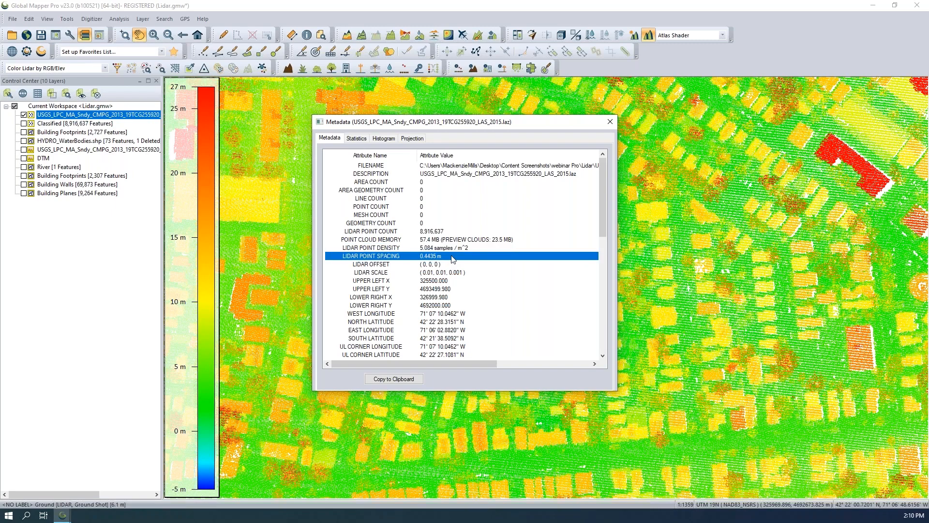
pyautogui.click(358, 140)
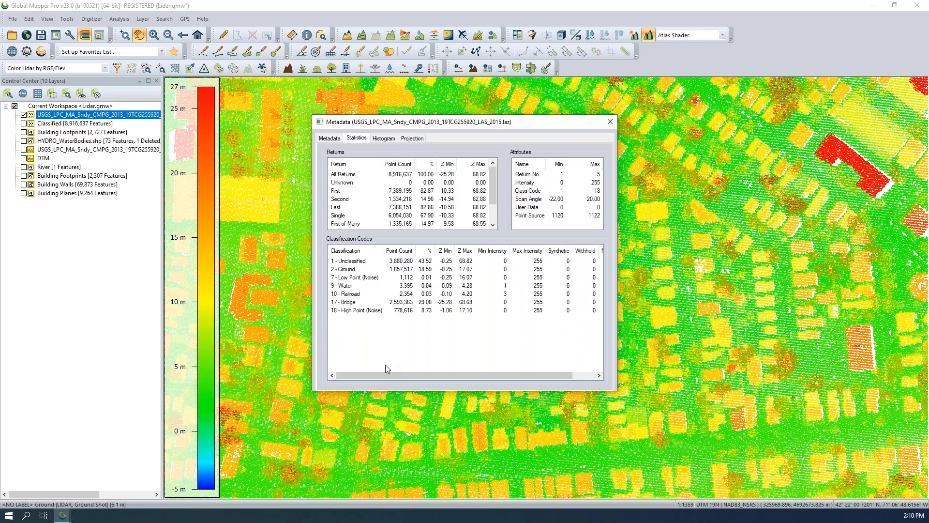
pyautogui.click(611, 122)
# - Color the lidar by classification and review the automatic building and vegetation classification settings without running them
pyautogui.click(39, 69)
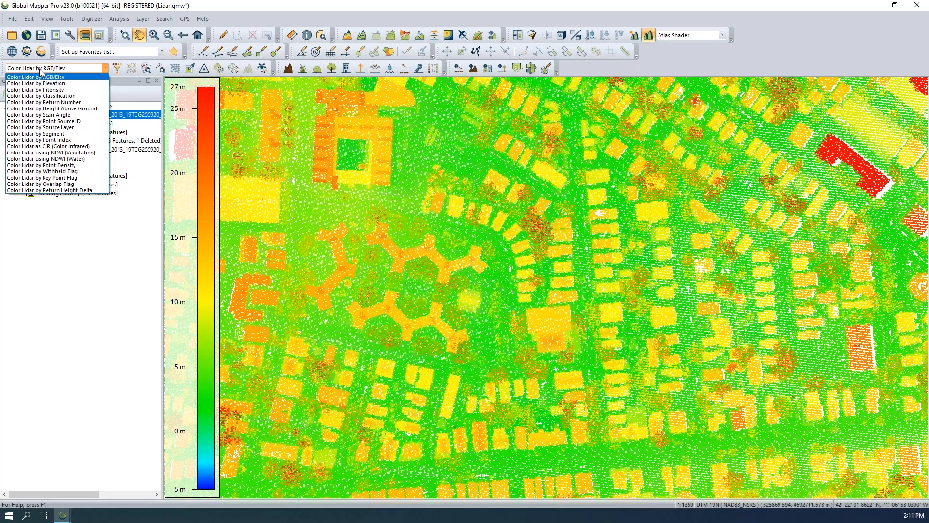
pyautogui.click(48, 96)
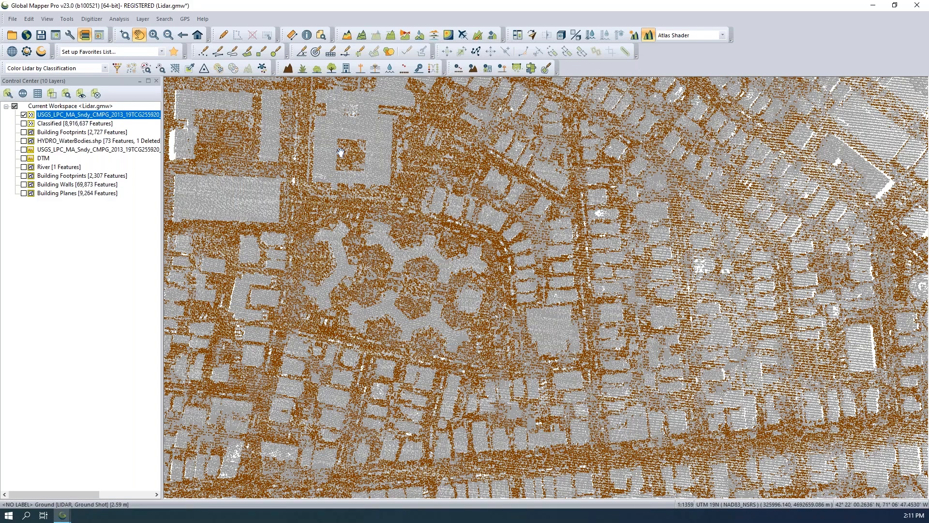
pyautogui.click(487, 69)
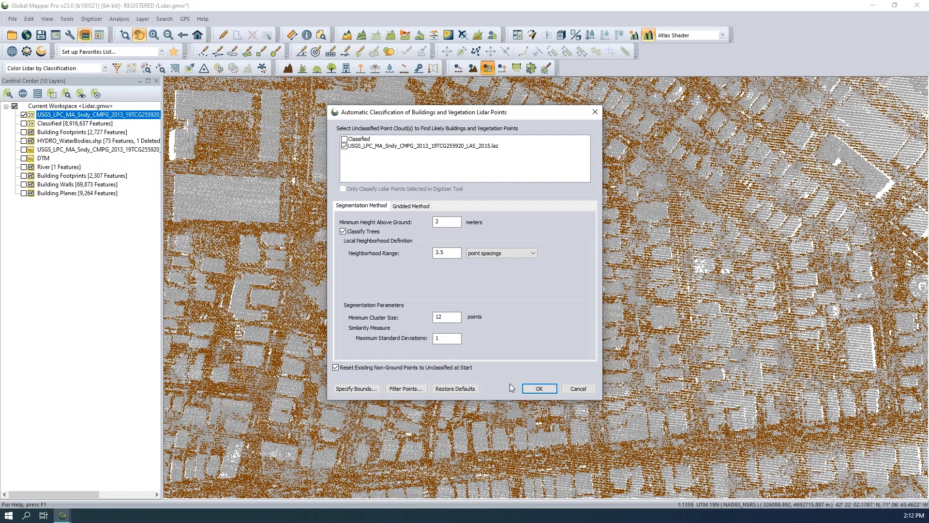
pyautogui.click(578, 389)
# - Display the Classified point cloud layer and hide the original USGS lidar layer
pyautogui.click(23, 125)
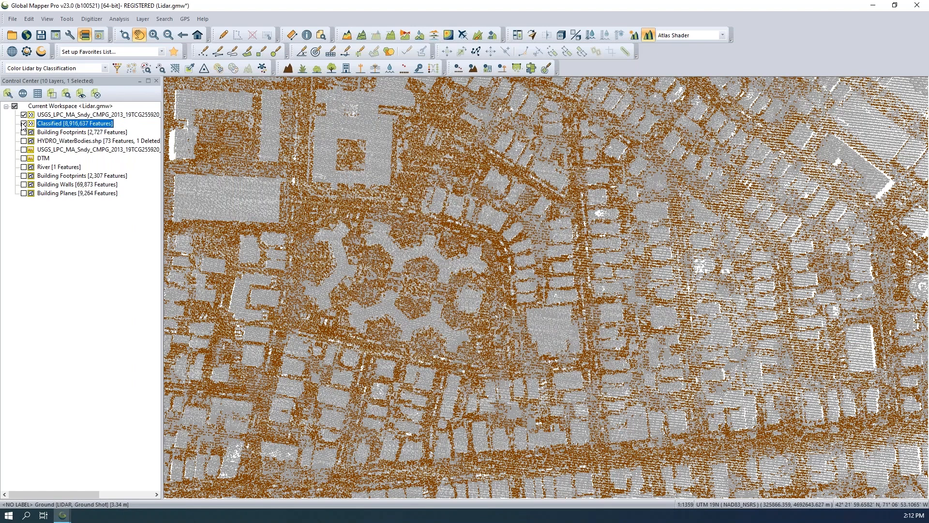
pyautogui.click(23, 115)
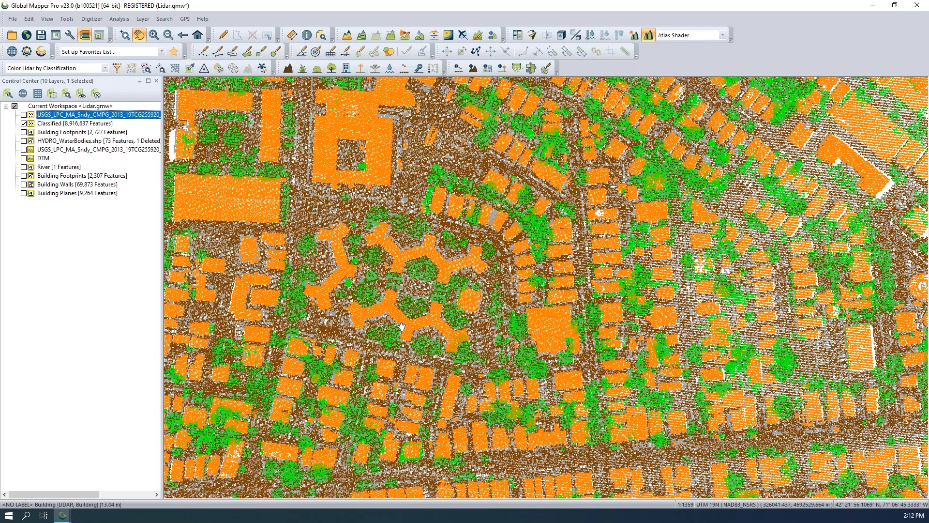
pyautogui.scroll(-1, 401, 327)
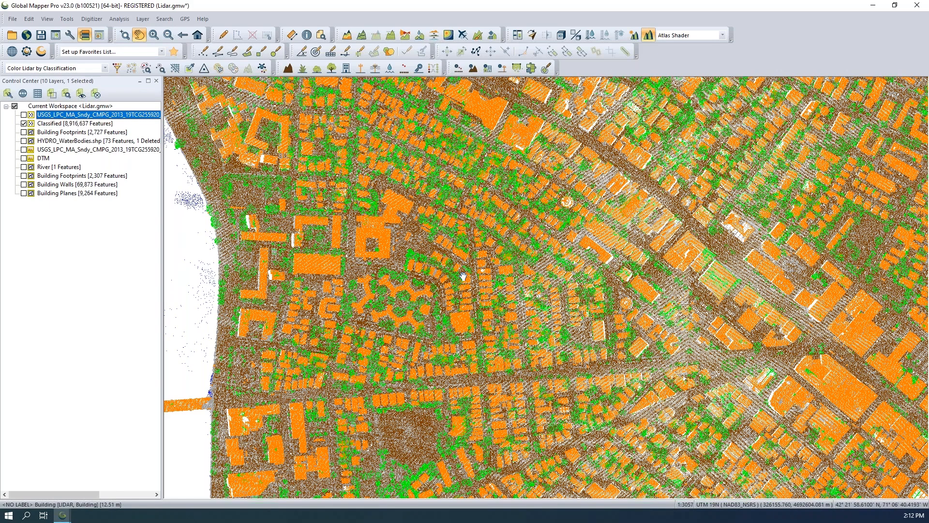
# - Review the lidar feature extraction settings for buildings, including the RANSAC plane extraction values, without running the extraction
pyautogui.click(519, 71)
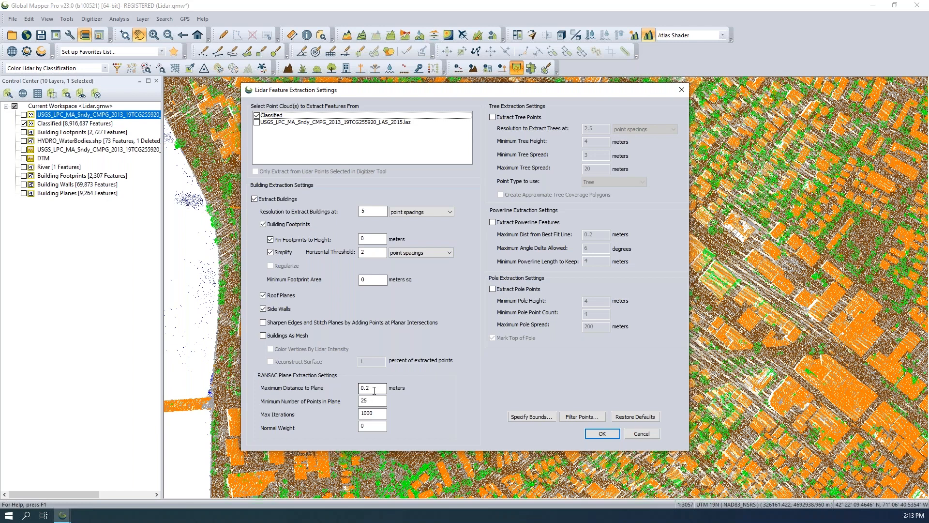
pyautogui.click(379, 404)
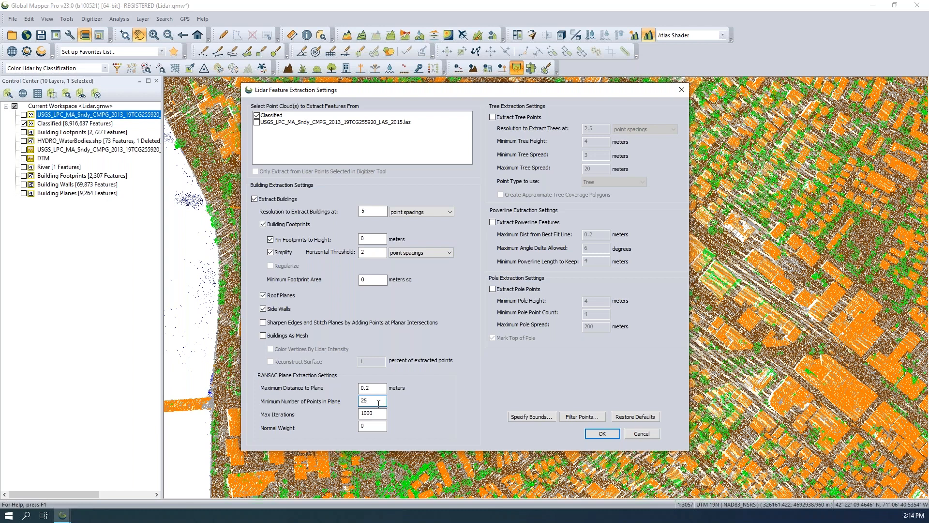
pyautogui.click(379, 413)
pyautogui.click(642, 433)
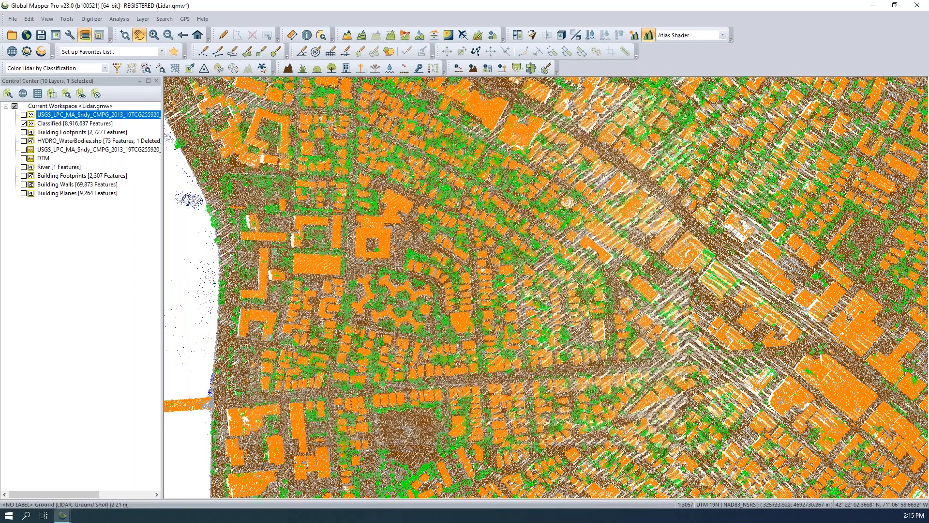
# - Turn on the 2,307-feature Building Footprints layer together with the Building Walls and Building Planes layers
pyautogui.click(24, 176)
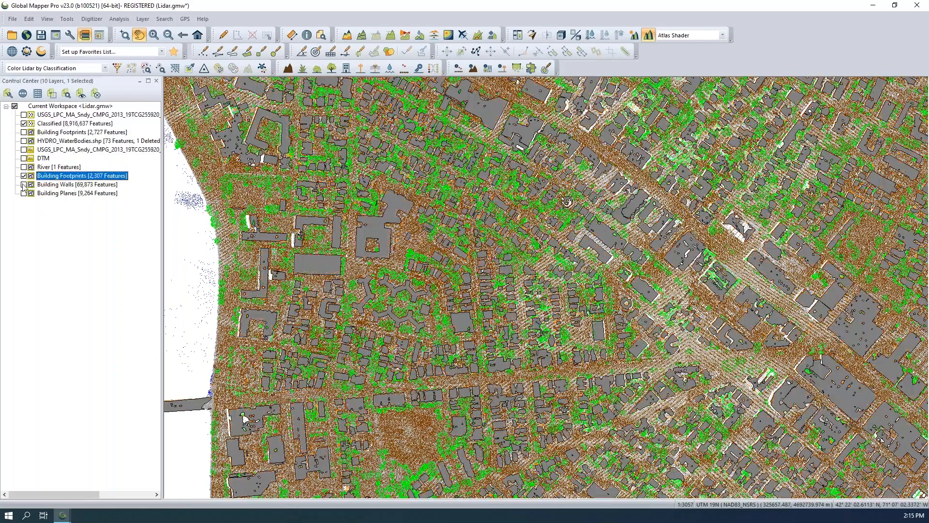
pyautogui.click(23, 185)
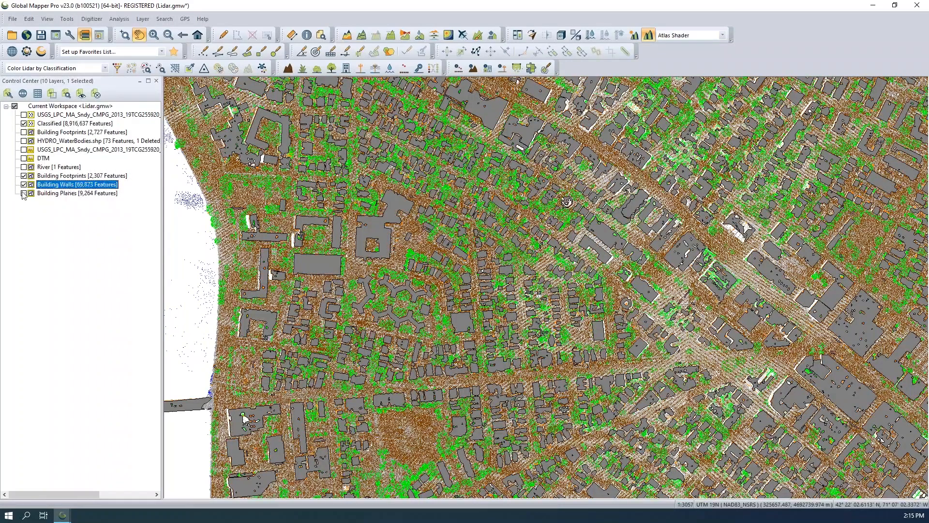
pyautogui.click(24, 193)
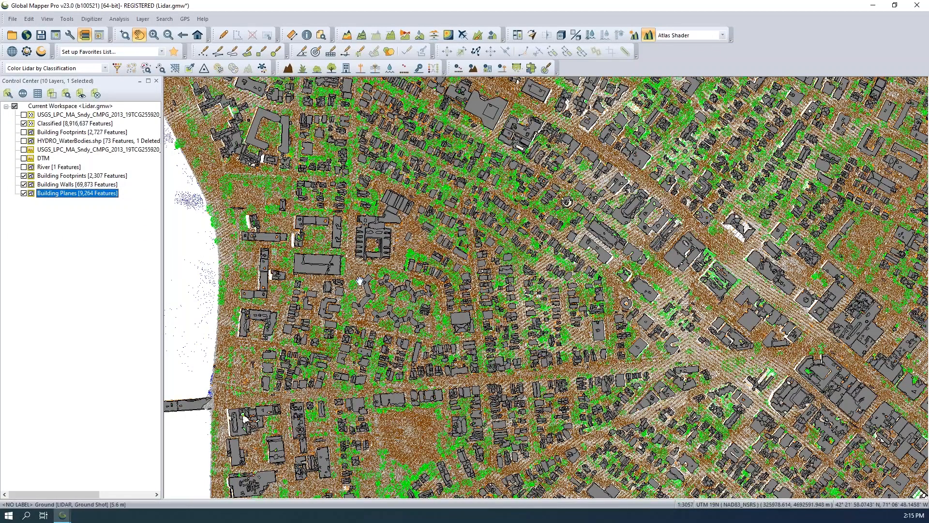
# - Open the 3D Viewer and inspect the extracted buildings together with the classified point cloud
pyautogui.scroll(1, 366, 291)
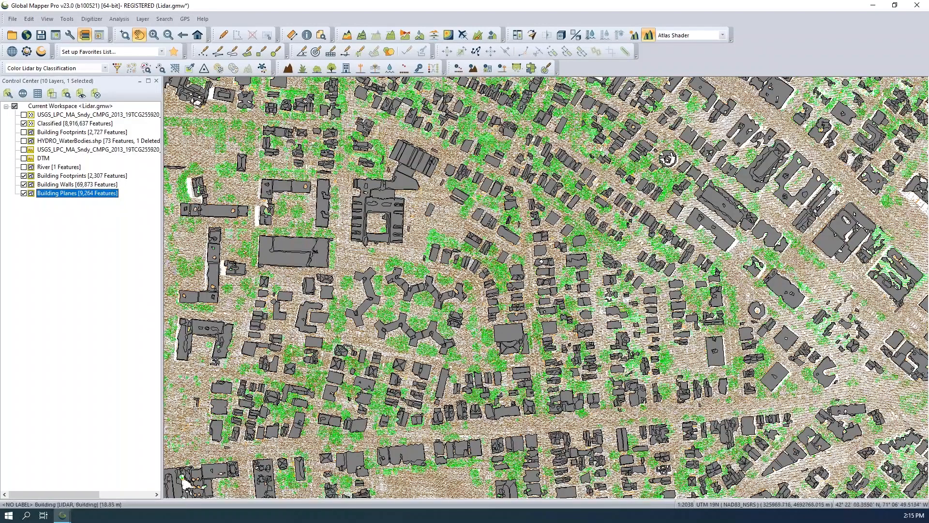
pyautogui.click(560, 35)
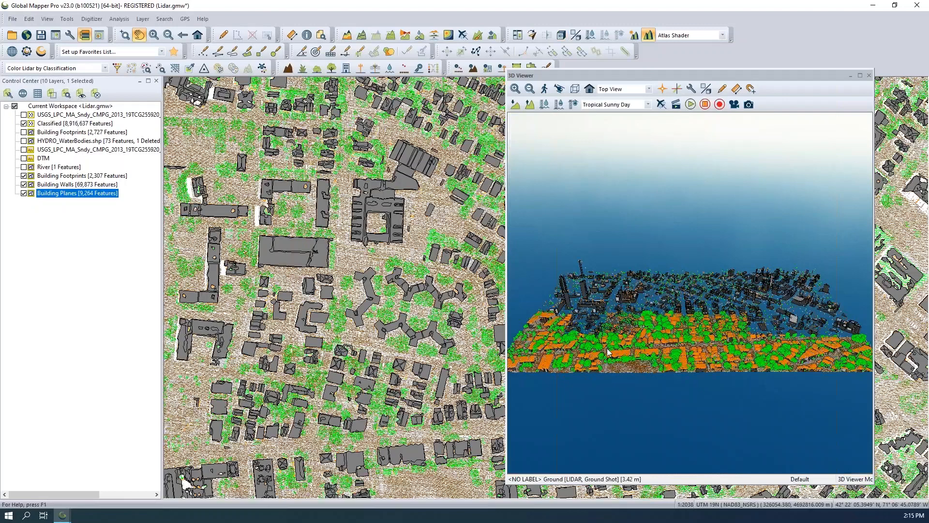
pyautogui.moveTo(640, 363); pyautogui.dragTo(619, 393)
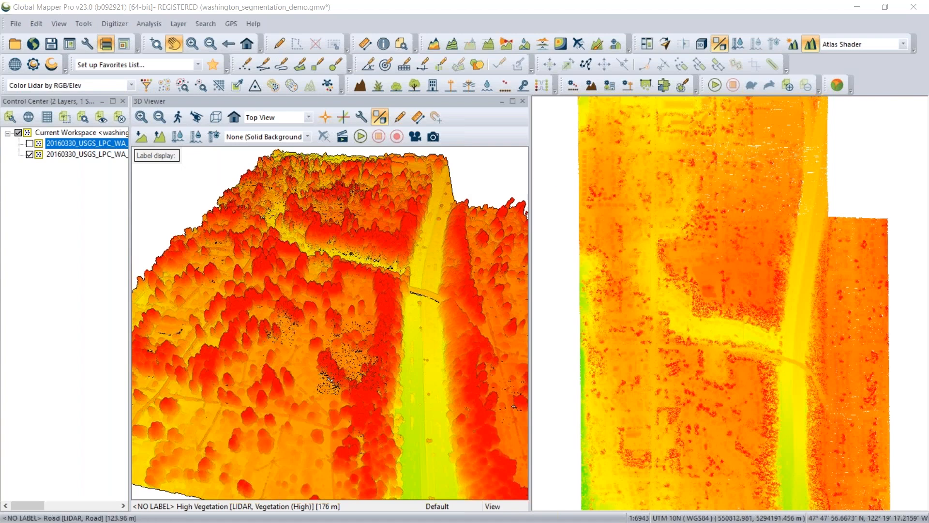
# - Review the spectral graph partitioning segmentation settings for the Washington point cloud without segmenting it, and inspect the cloud in 3D
pyautogui.click(664, 93)
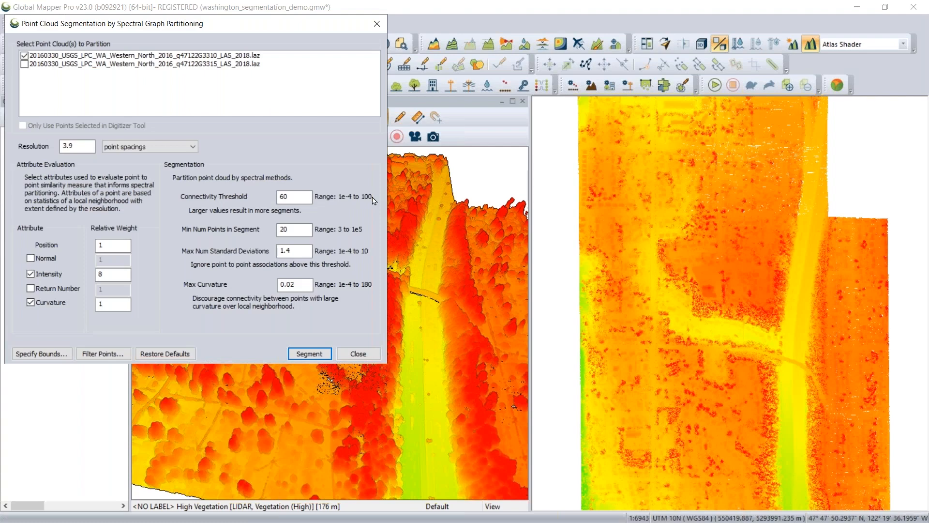
pyautogui.moveTo(241, 26); pyautogui.dragTo(255, 81)
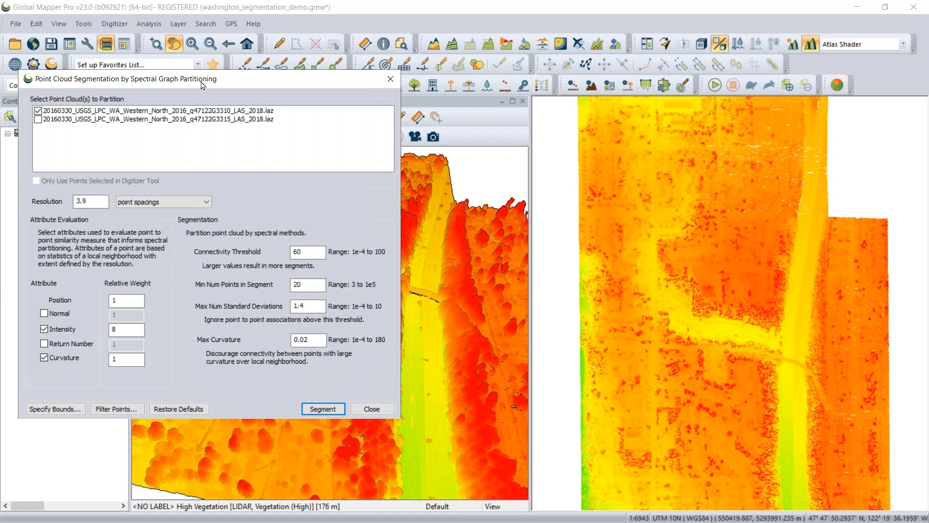
pyautogui.moveTo(201, 84); pyautogui.dragTo(200, 85)
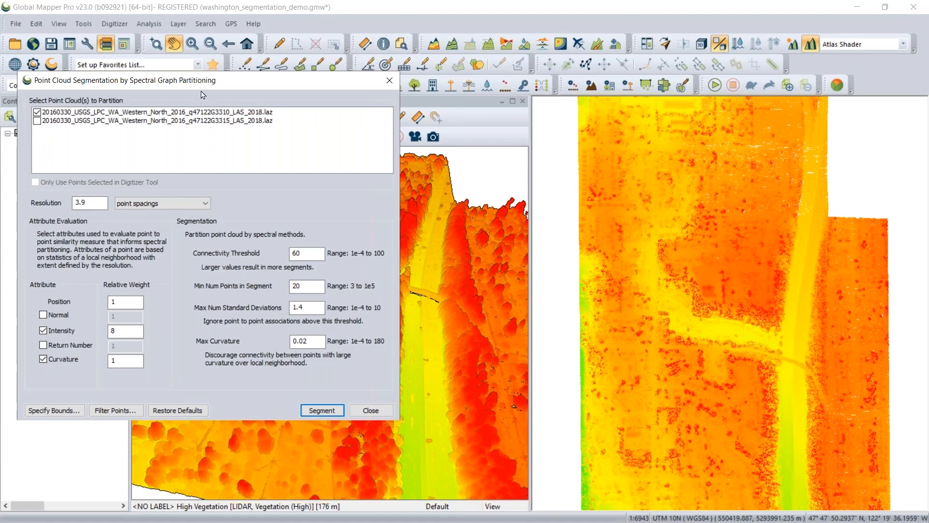
pyautogui.moveTo(201, 86); pyautogui.dragTo(0, 158)
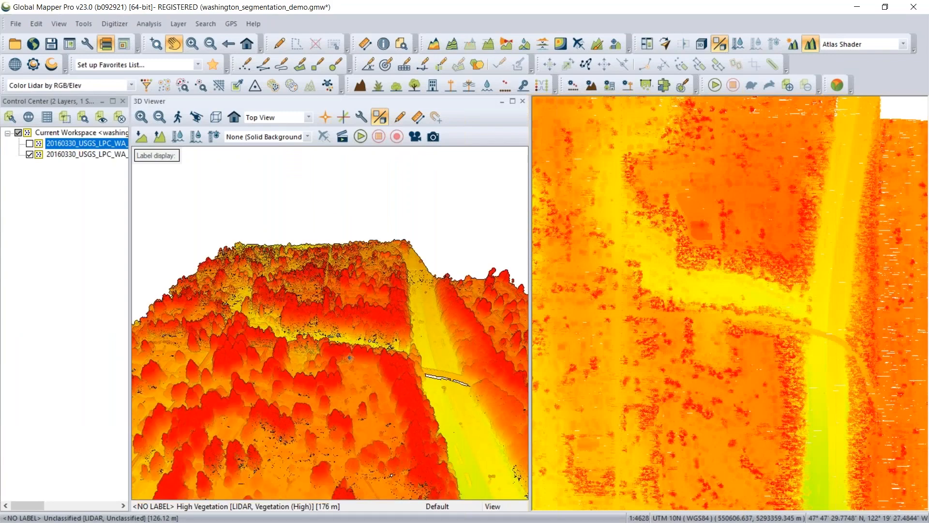
pyautogui.moveTo(349, 358); pyautogui.dragTo(304, 428)
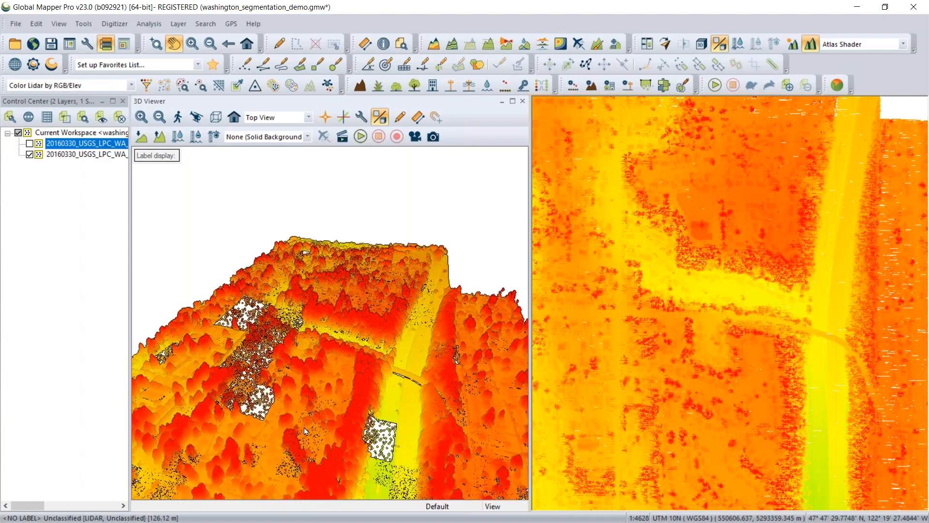
# - Inspect the Washington point cloud in 3D, colour the lidar by Intensity, and examine the neighbourhood roads on the map
pyautogui.moveTo(260, 351); pyautogui.dragTo(290, 396)
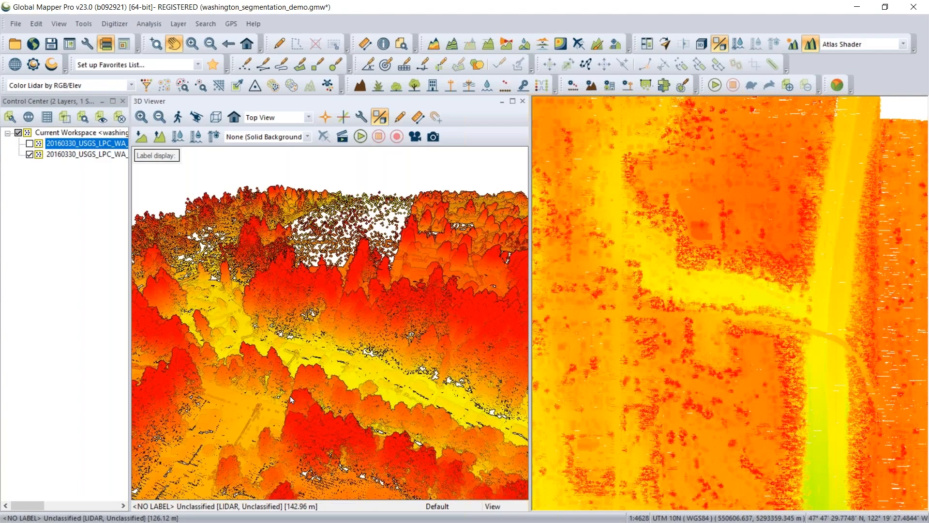
pyautogui.moveTo(290, 396); pyautogui.dragTo(284, 382)
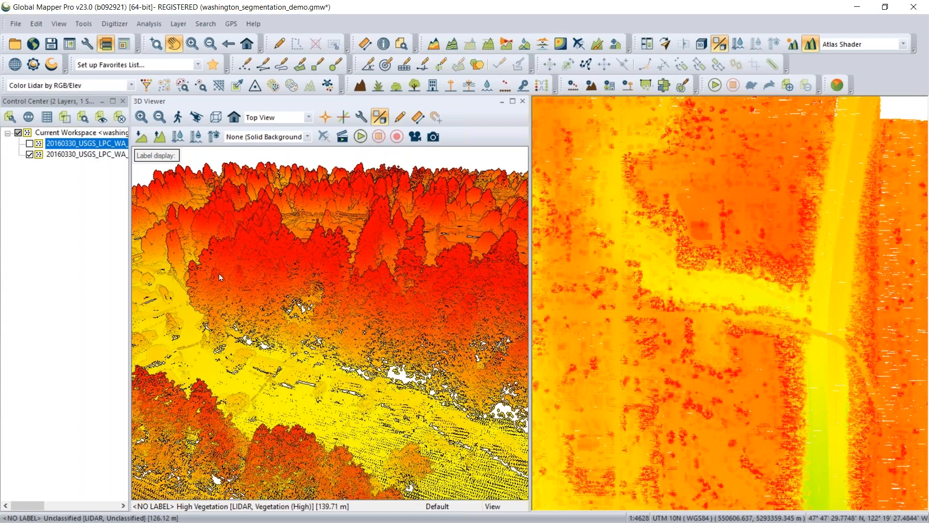
pyautogui.click(131, 85)
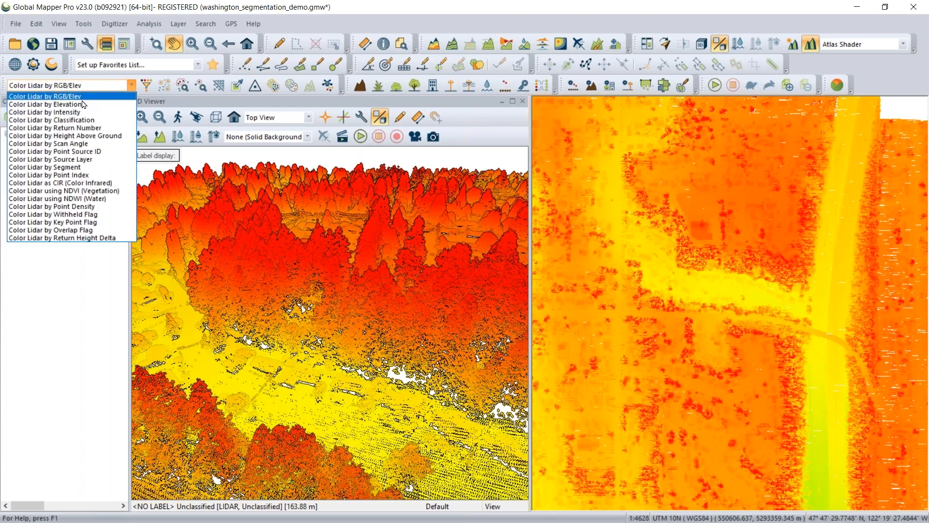
pyautogui.click(80, 114)
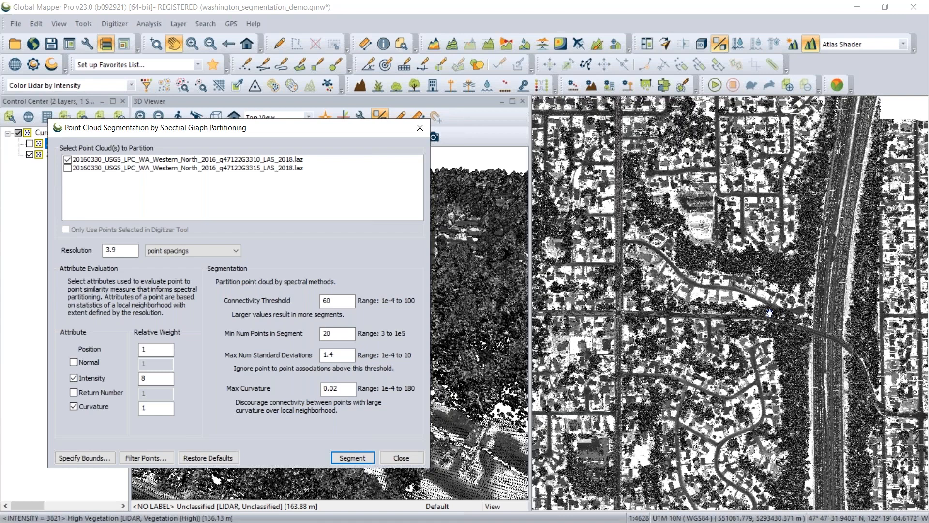
pyautogui.moveTo(769, 315); pyautogui.dragTo(764, 325)
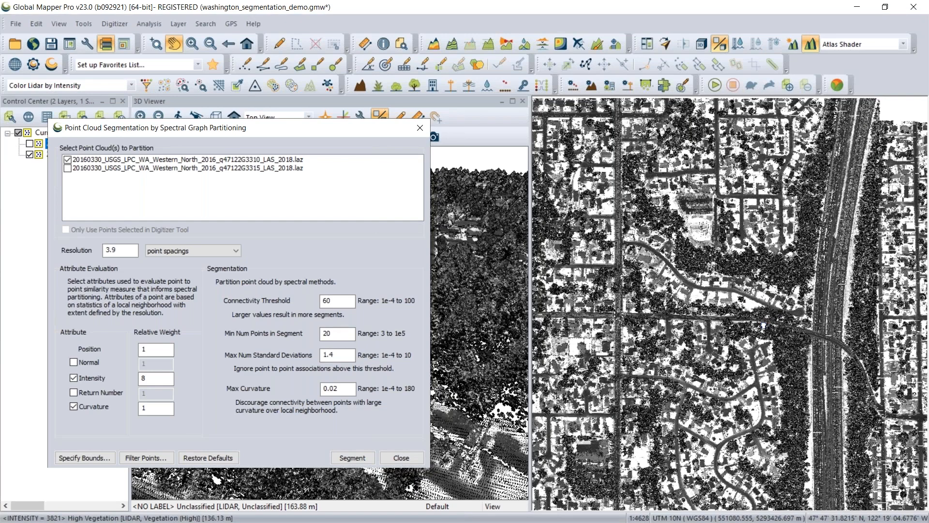
pyautogui.scroll(2, 800, 272)
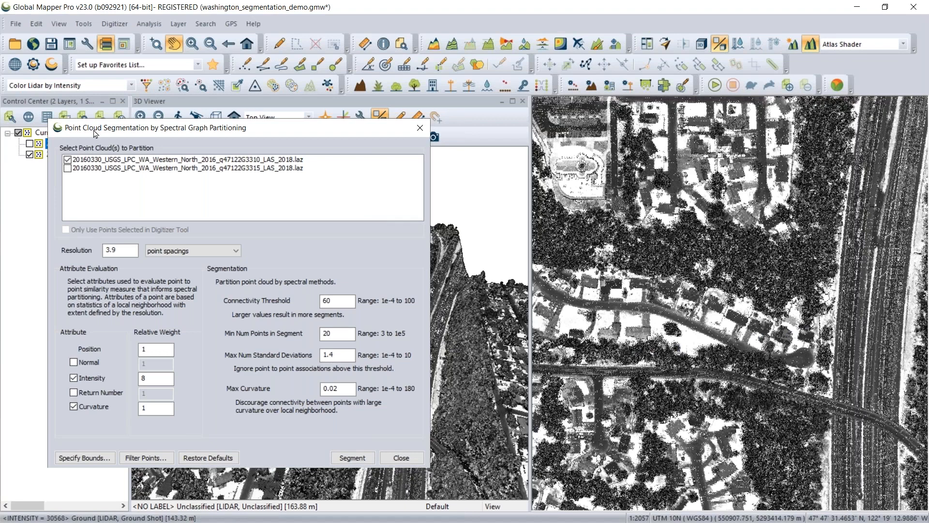
# - Colour the lidar by Return Number and compare the tree canopy with the open ground around the highway
pyautogui.click(83, 86)
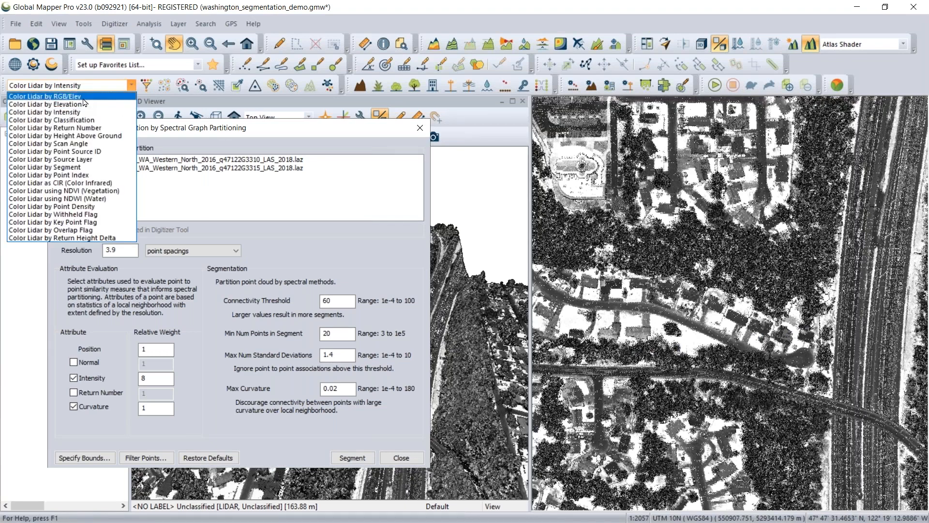
pyautogui.click(89, 128)
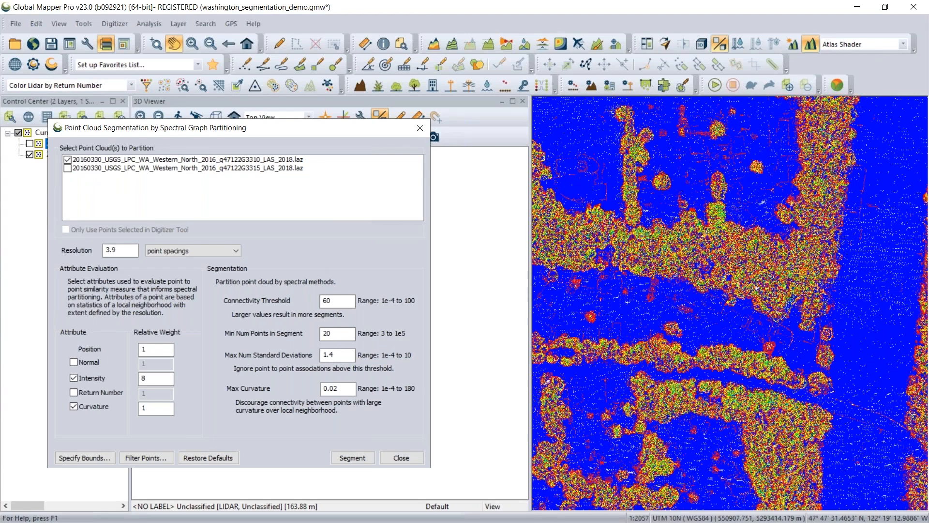
pyautogui.scroll(-3, 840, 343)
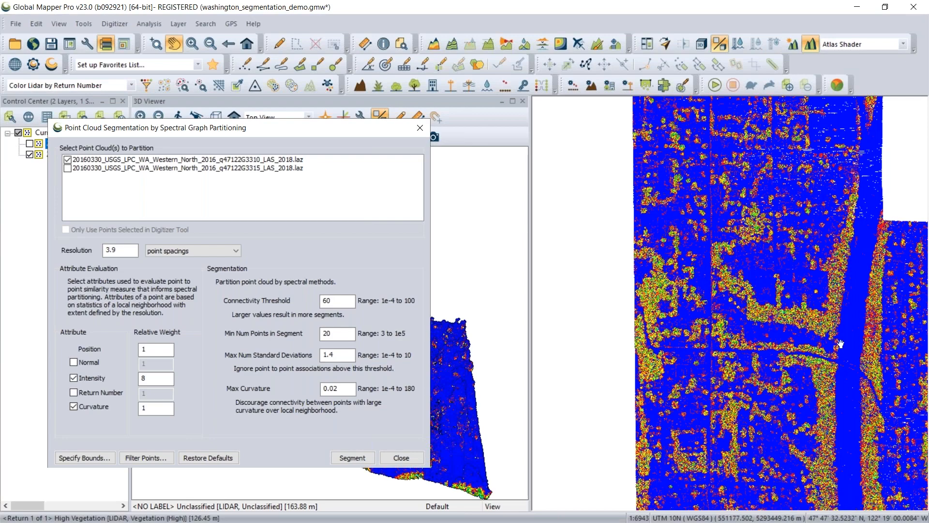
pyautogui.scroll(3, 840, 343)
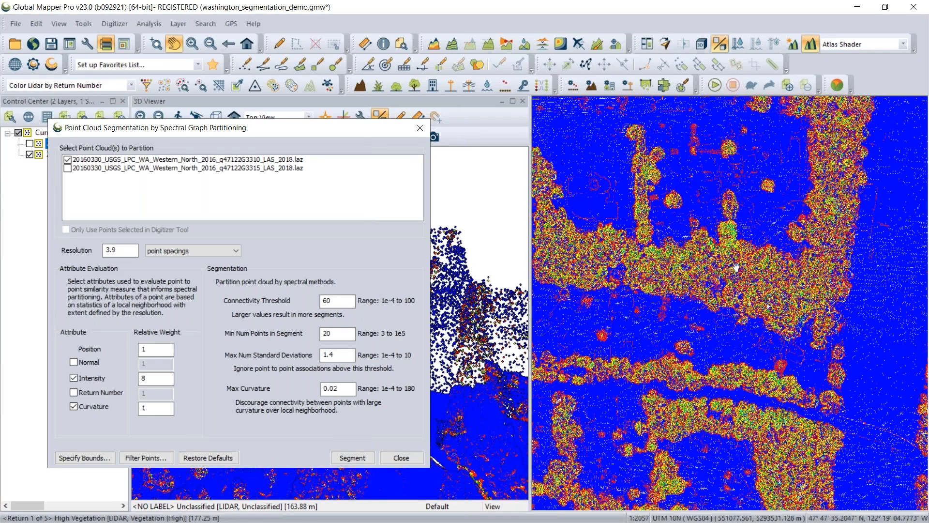
# - Examine the ground points coloured by intensity in the map and 3D views, keeping the segmentation dialog clear of the view
pyautogui.moveTo(670, 338); pyautogui.dragTo(765, 333)
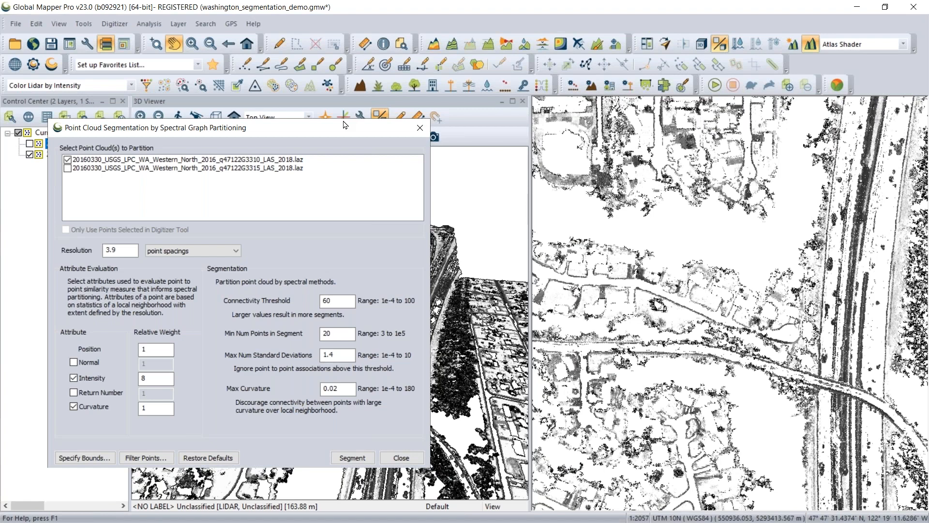
pyautogui.moveTo(344, 124); pyautogui.dragTo(329, 64)
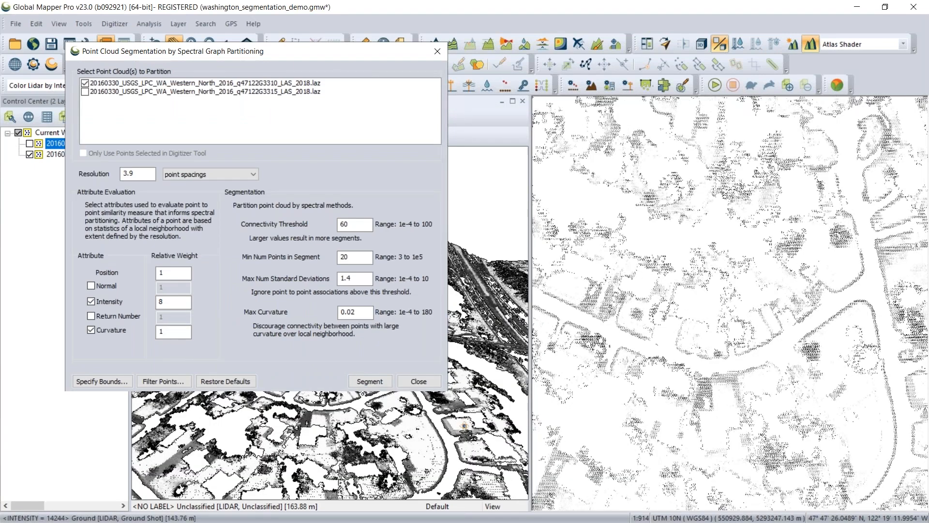
pyautogui.moveTo(464, 426); pyautogui.dragTo(355, 420)
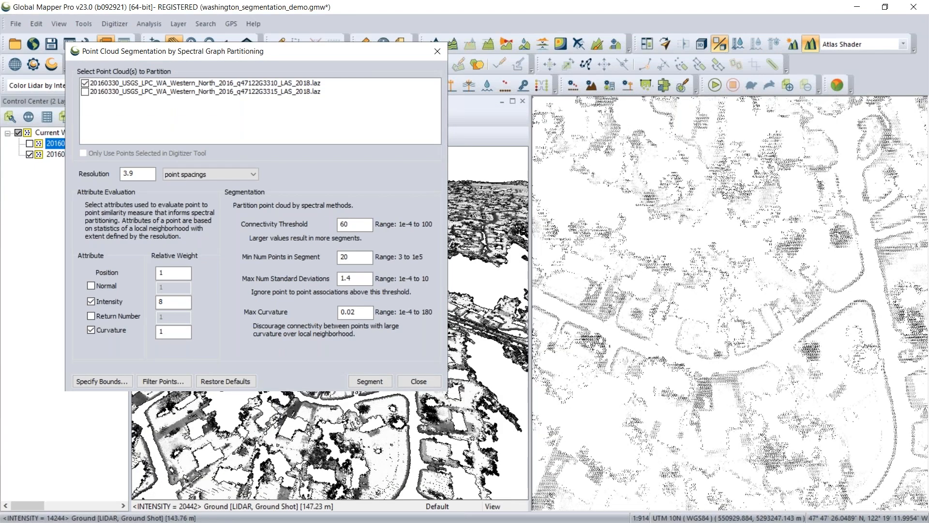
pyautogui.moveTo(851, 326); pyautogui.dragTo(793, 323)
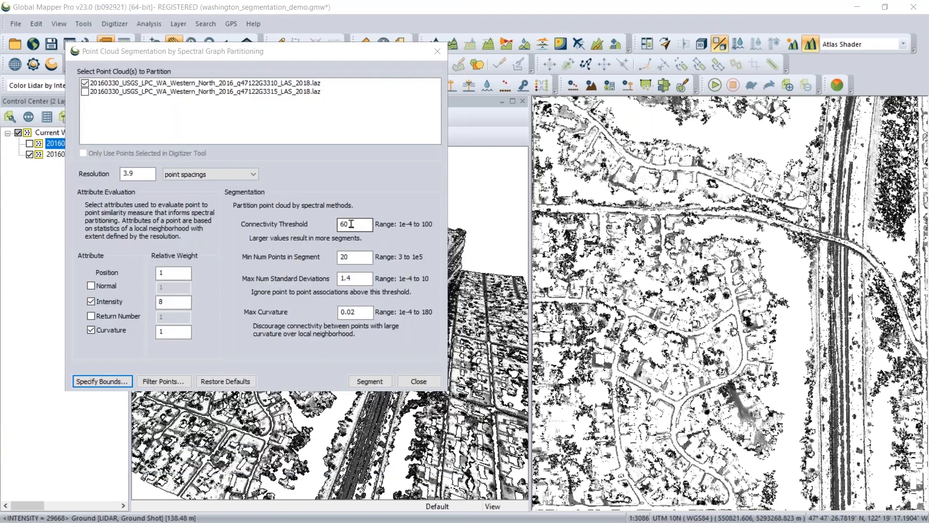
# - Set Max Num Standard Deviations to 0.35 and run the spectral graph partitioning segmentation on the q47122G3310 point cloud
pyautogui.click(360, 221)
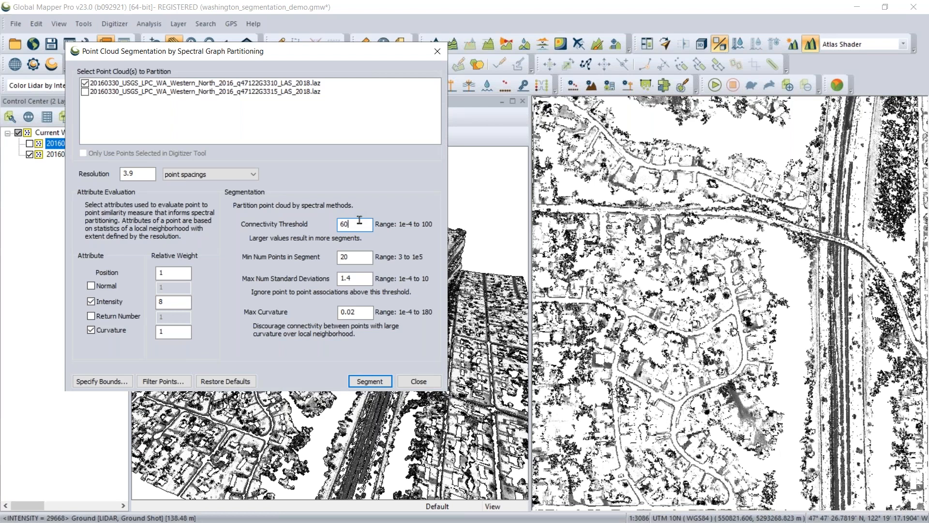
pyautogui.click(361, 256)
pyautogui.click(348, 279)
pyautogui.moveTo(354, 279); pyautogui.dragTo(308, 280)
pyautogui.write('0.35')
pyautogui.doubleClick(359, 316)
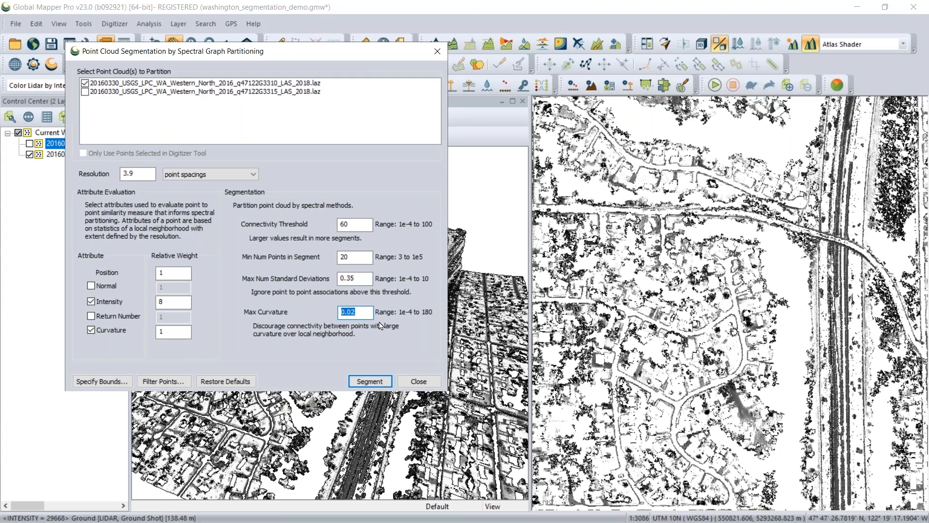
pyautogui.click(372, 384)
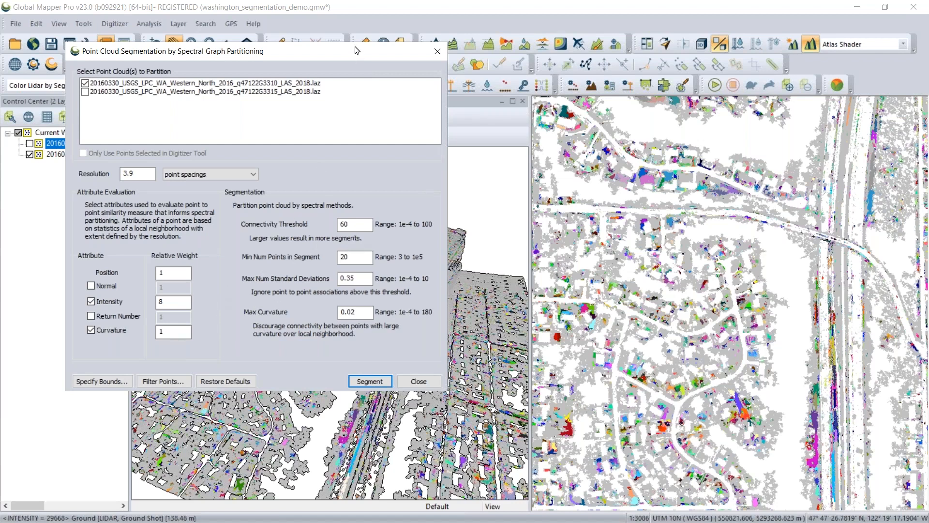
# - Move the segmentation dialog out of the way, close it, and inspect the ground segments in the 3D Viewer
pyautogui.moveTo(356, 50); pyautogui.dragTo(359, 54)
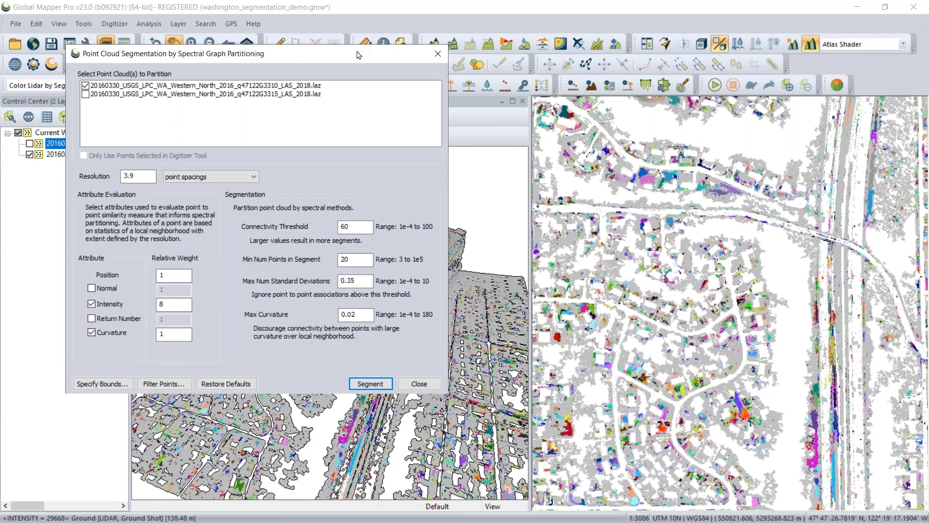
pyautogui.moveTo(359, 55); pyautogui.dragTo(433, 30)
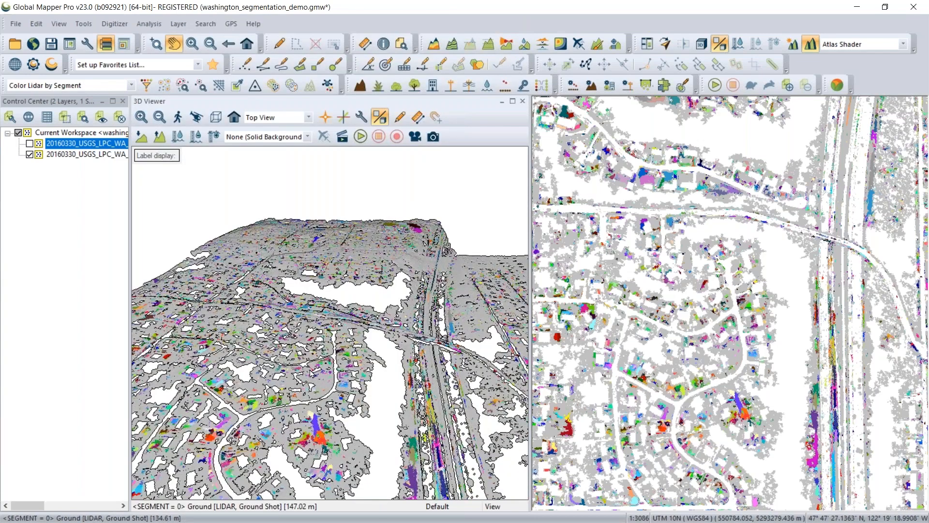
pyautogui.scroll(5, 311, 373)
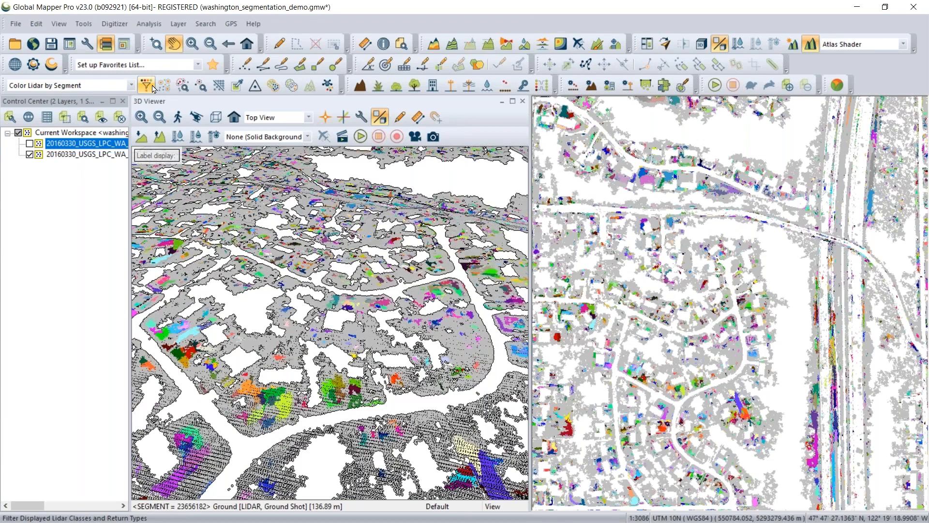
# - Include Road points in the displayed lidar classes and view the road segments in 3D
pyautogui.click(152, 87)
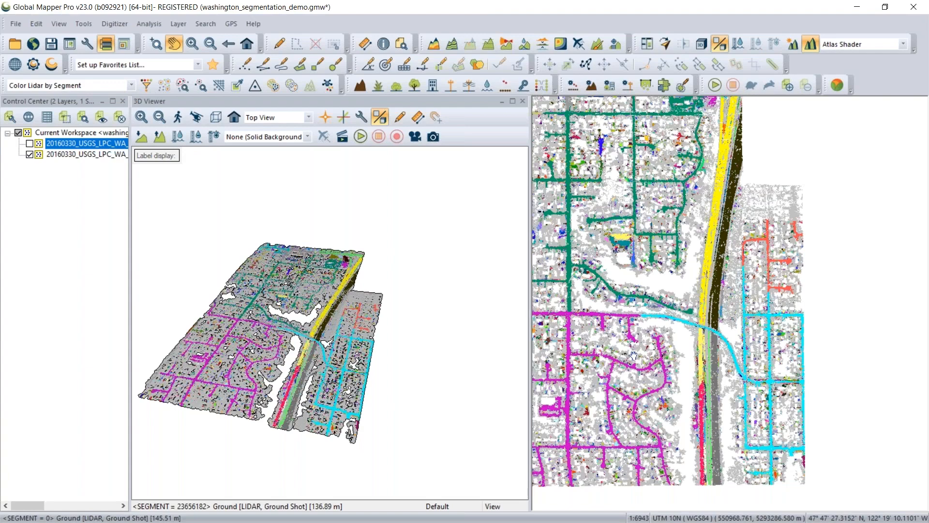
pyautogui.scroll(2, 633, 355)
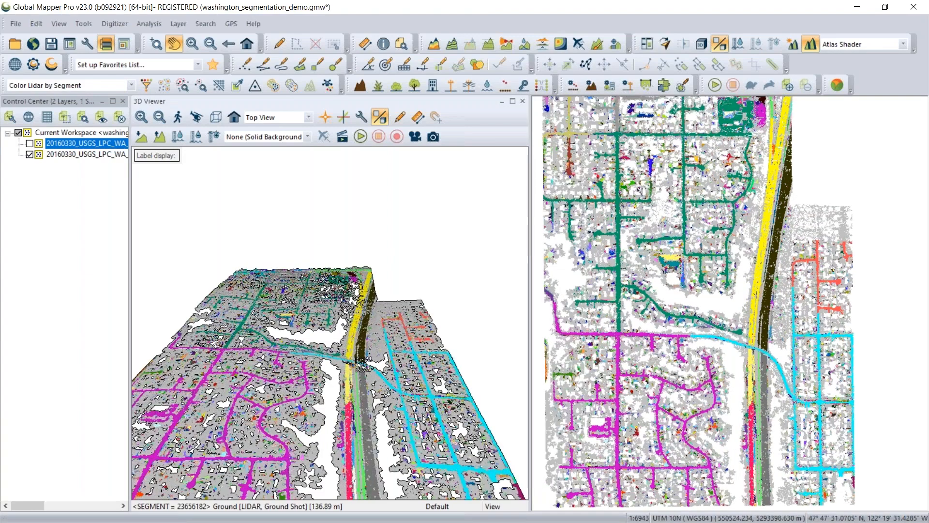
pyautogui.moveTo(363, 366); pyautogui.dragTo(334, 380)
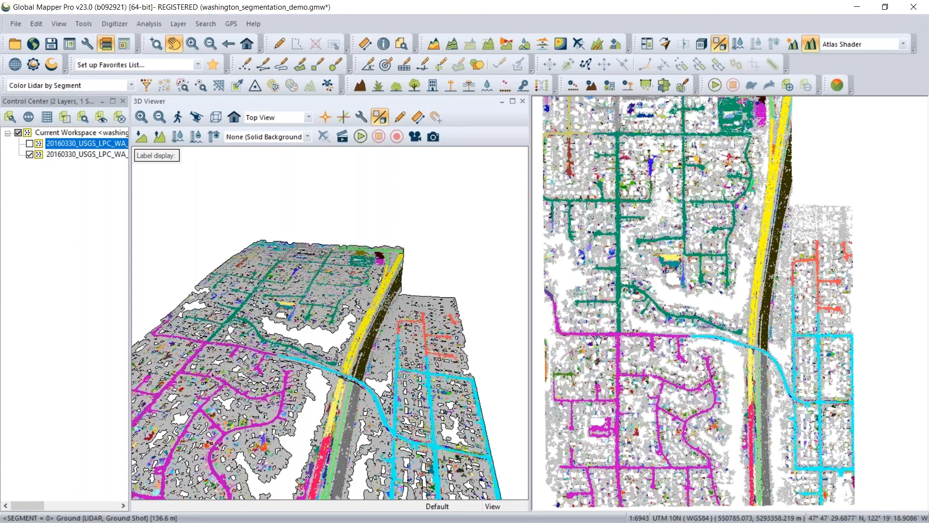
# - Select the magenta, cyan, green and yellow road segments in the 3D Viewer with Select Lidar Segments
pyautogui.click(684, 91)
pyautogui.scroll(2, 626, 353)
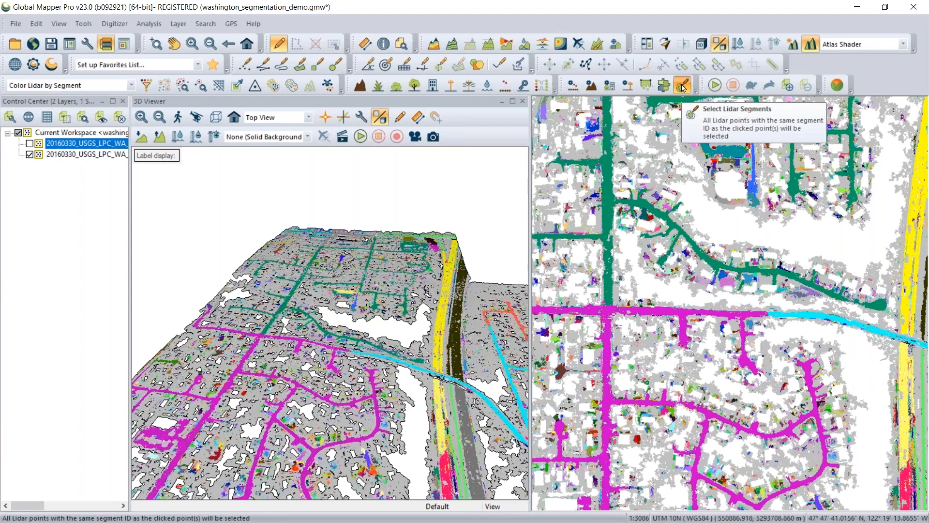
pyautogui.click(682, 87)
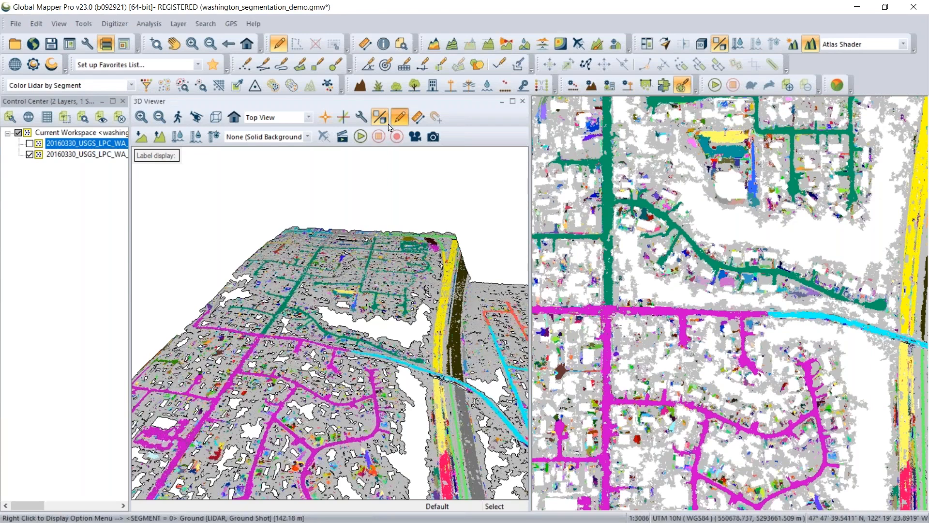
pyautogui.click(259, 390)
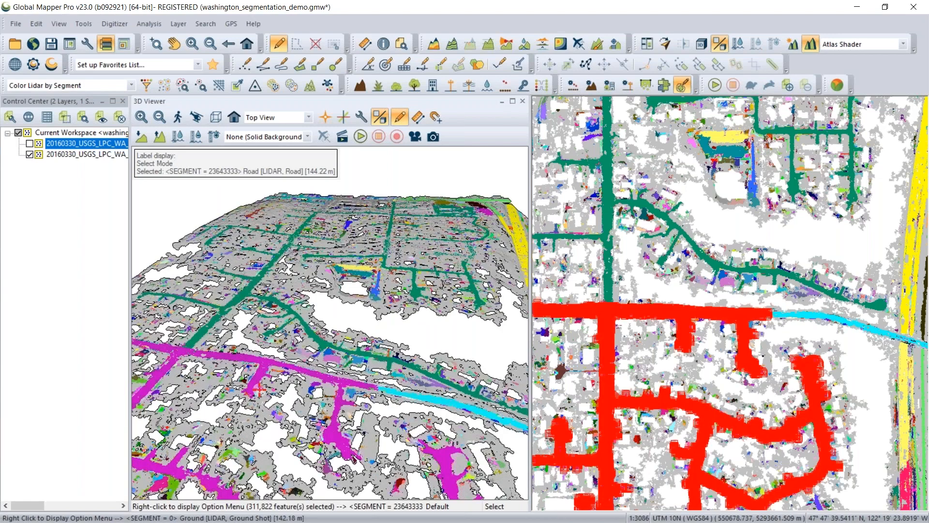
pyautogui.click(420, 396)
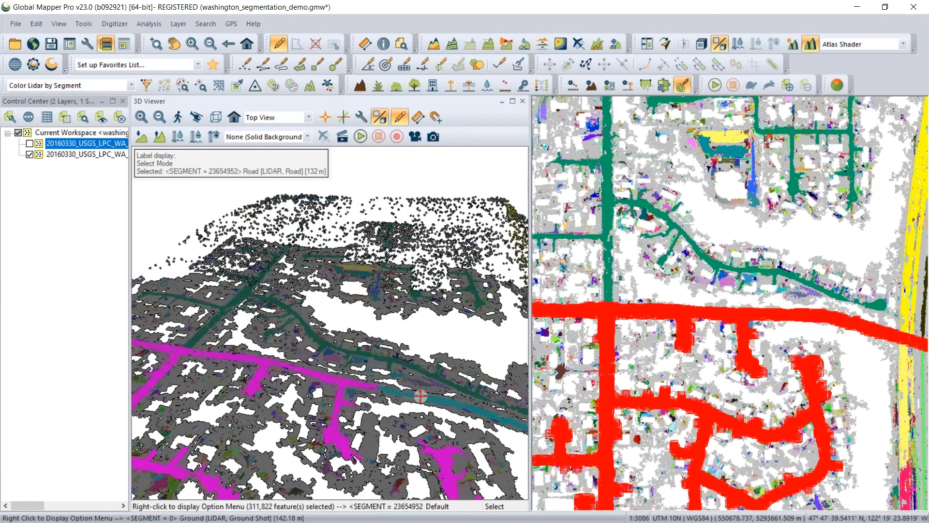
pyautogui.click(204, 327)
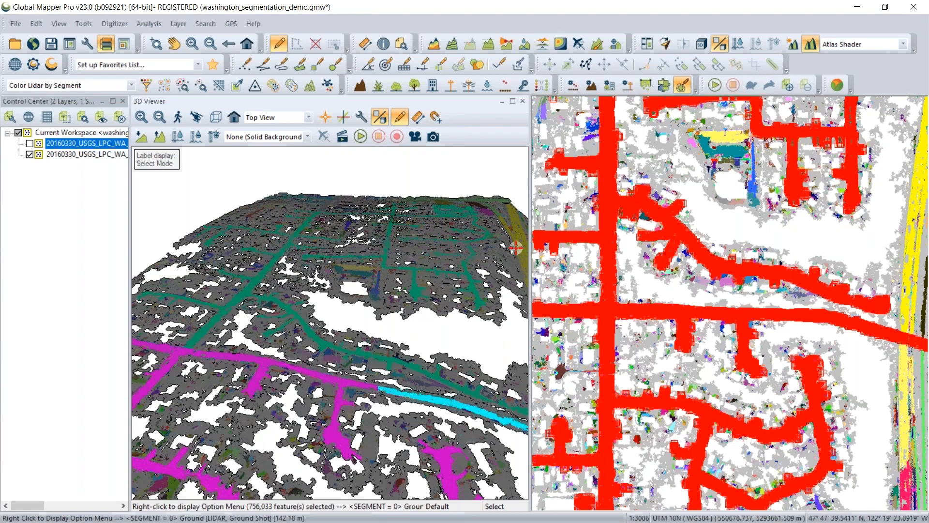
pyautogui.click(516, 247)
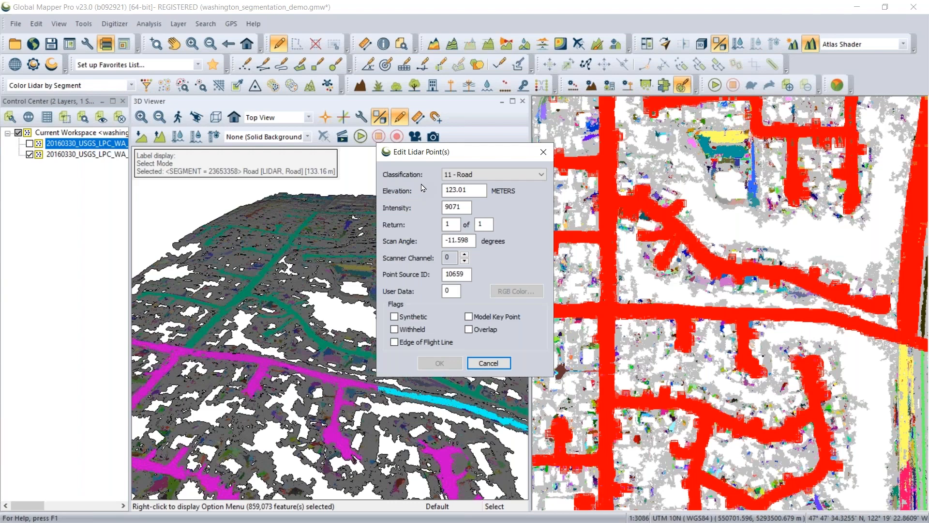
# - Cancel the lidar point edit and clear the selection of road segments
pyautogui.click(488, 363)
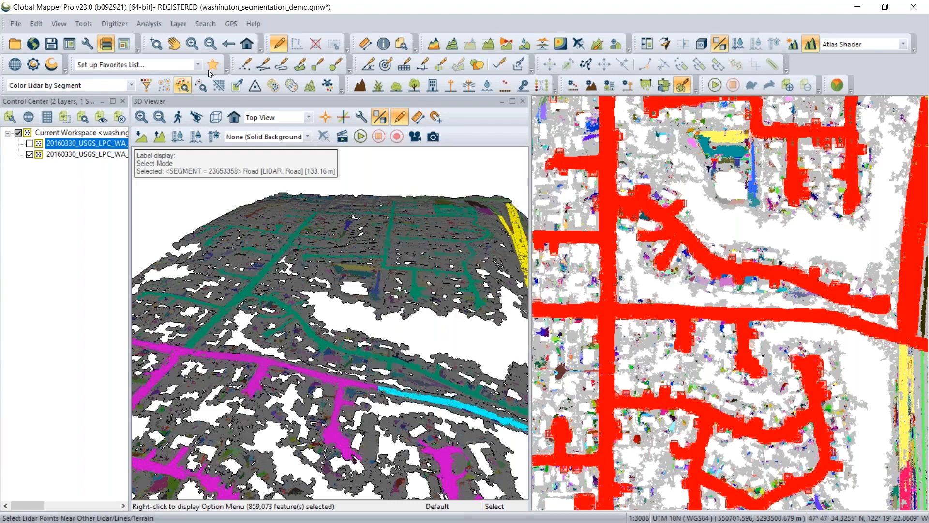
pyautogui.click(314, 45)
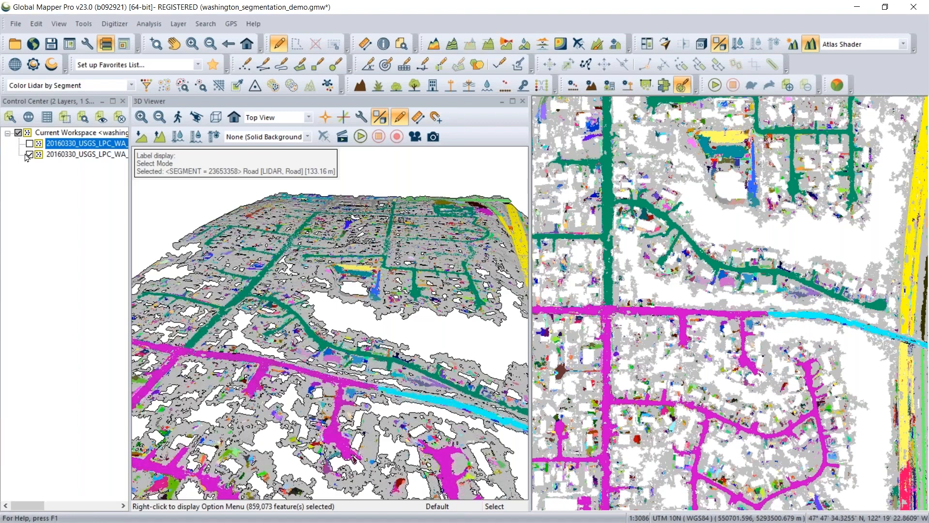
# - Turn on the hidden 20160330_USGS_LPC_WA point cloud layer and inspect its large ground segments beside the highway in 3D
pyautogui.click(29, 143)
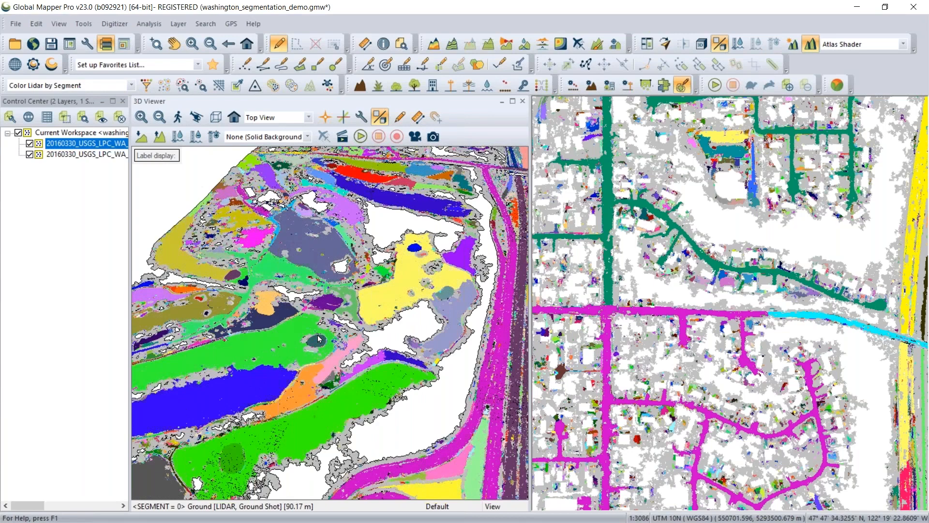
pyautogui.moveTo(318, 339); pyautogui.dragTo(454, 368)
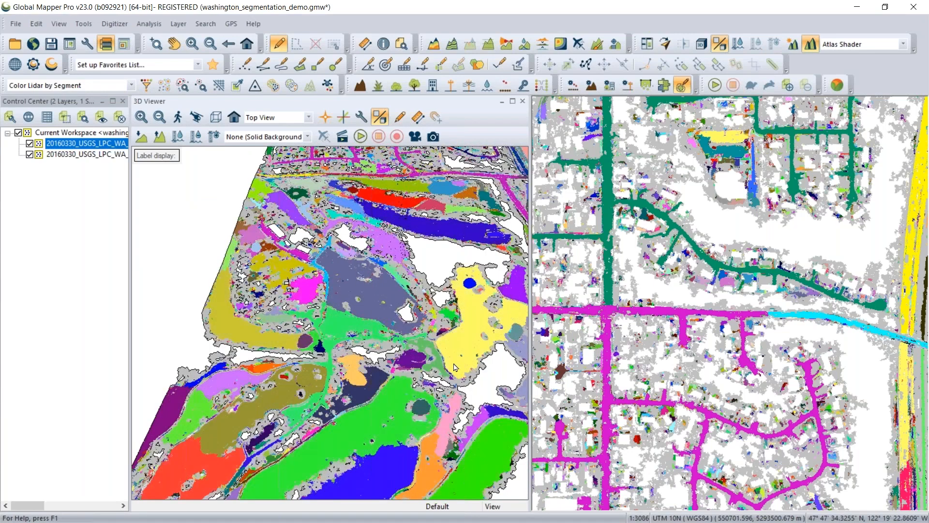
pyautogui.moveTo(455, 368); pyautogui.dragTo(412, 306)
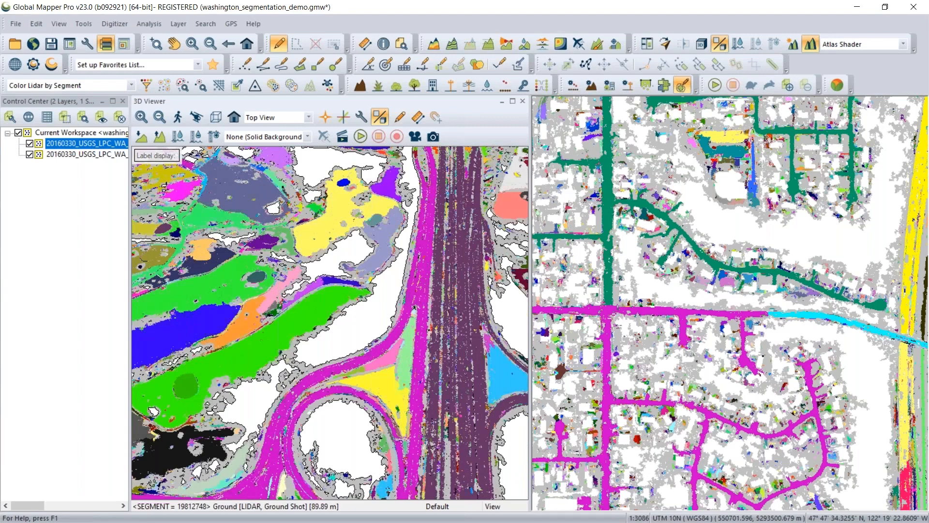
pyautogui.moveTo(360, 237); pyautogui.dragTo(393, 254)
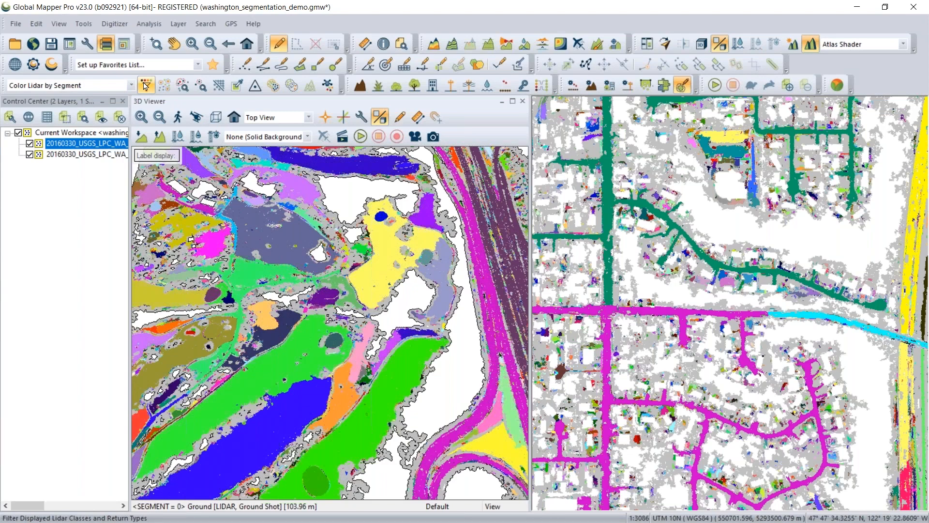
# - Check the displayed lidar classes and return types in the Lidar Filter Settings
pyautogui.click(146, 86)
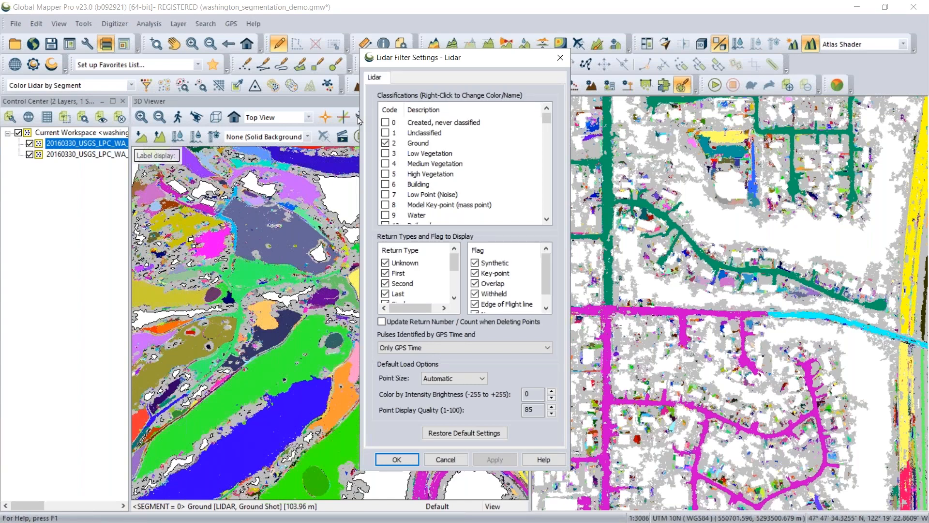
pyautogui.click(383, 460)
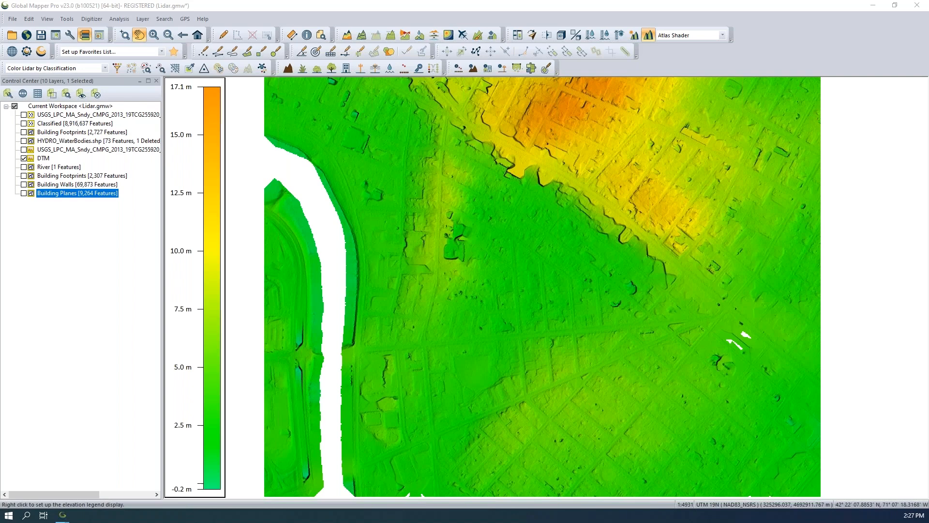
pyautogui.click(203, 18)
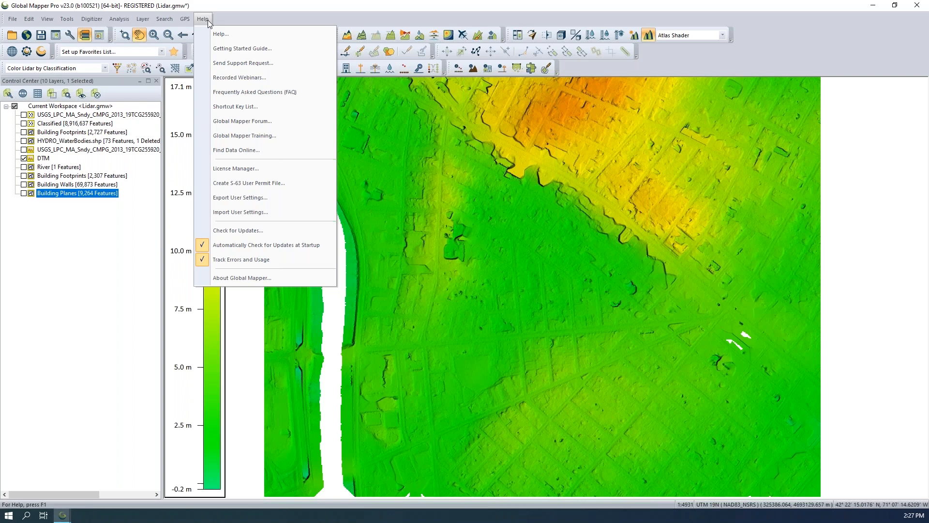
pyautogui.click(220, 16)
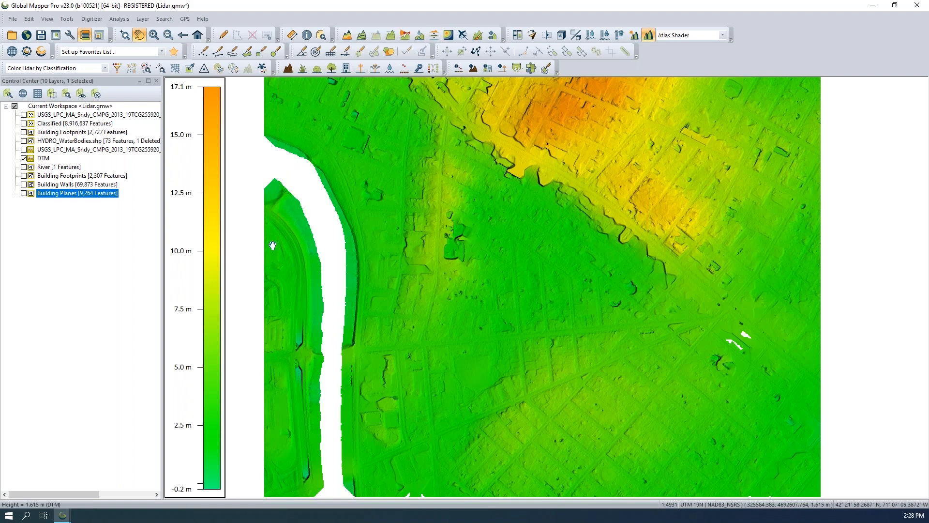
# - Show the River layer over the DTM and select its Charles River area feature for editing
pyautogui.click(24, 167)
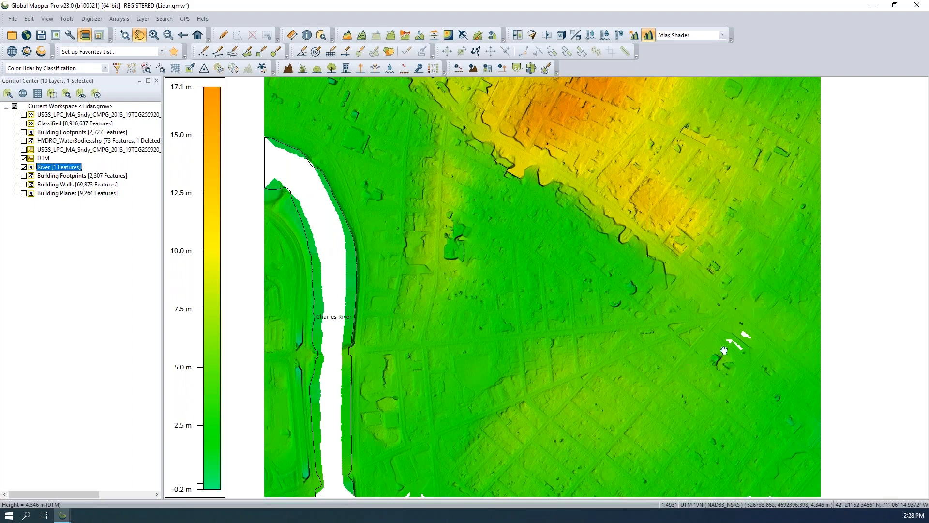
pyautogui.click(223, 35)
pyautogui.click(315, 217)
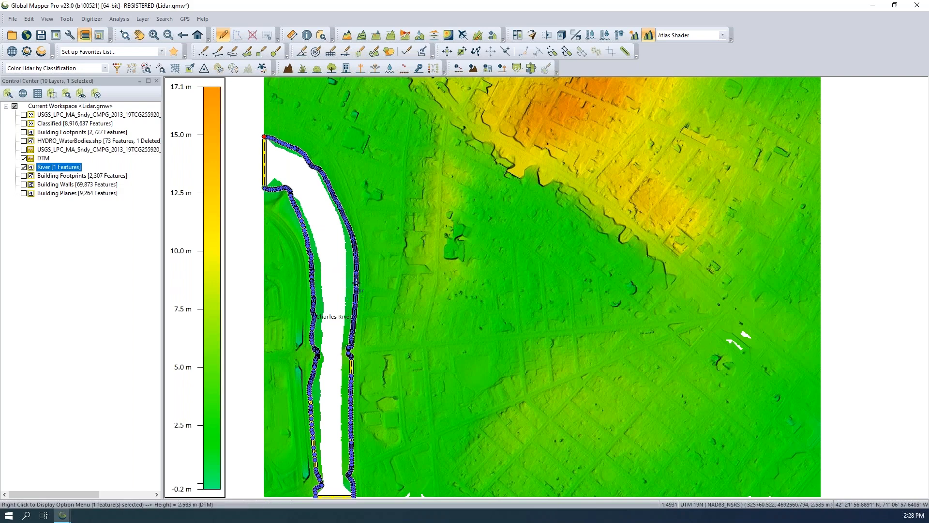
# - Fill the small gaps in the eastern part of the DTM using Terrain Paint's Fill gaps operation with an Area (trace mode) brush
pyautogui.click(477, 36)
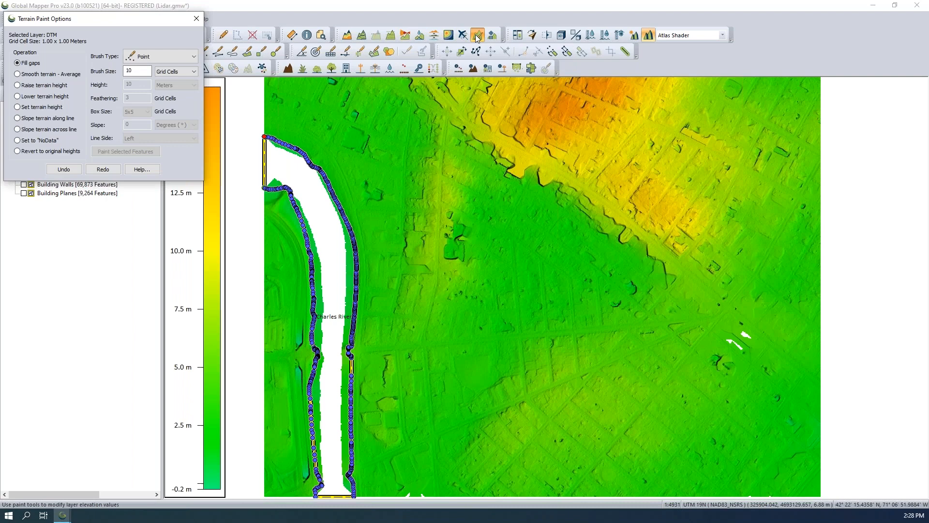
pyautogui.moveTo(83, 27); pyautogui.dragTo(104, 50)
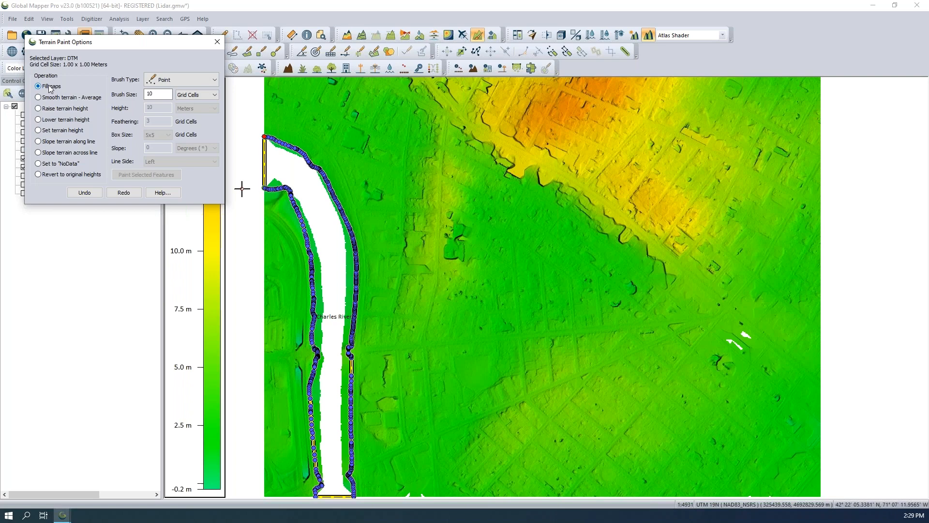
pyautogui.click(178, 85)
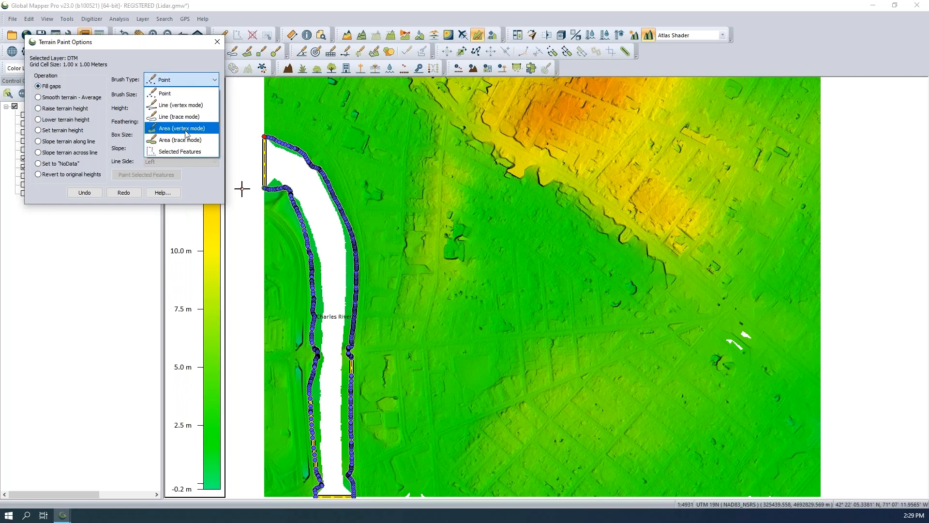
pyautogui.click(187, 131)
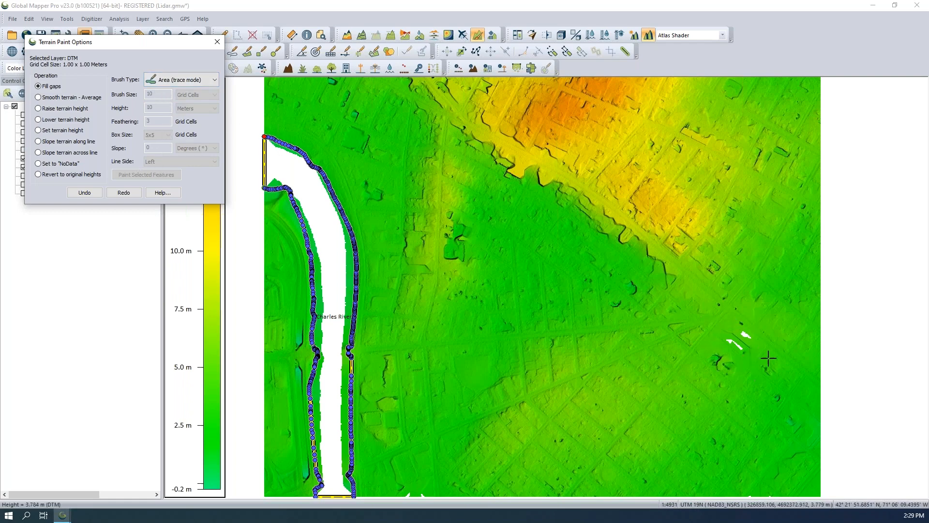
pyautogui.moveTo(744, 322)
pyautogui.mouseDown()
pyautogui.moveTo(737, 390)
pyautogui.moveTo(702, 313)
pyautogui.mouseUp()
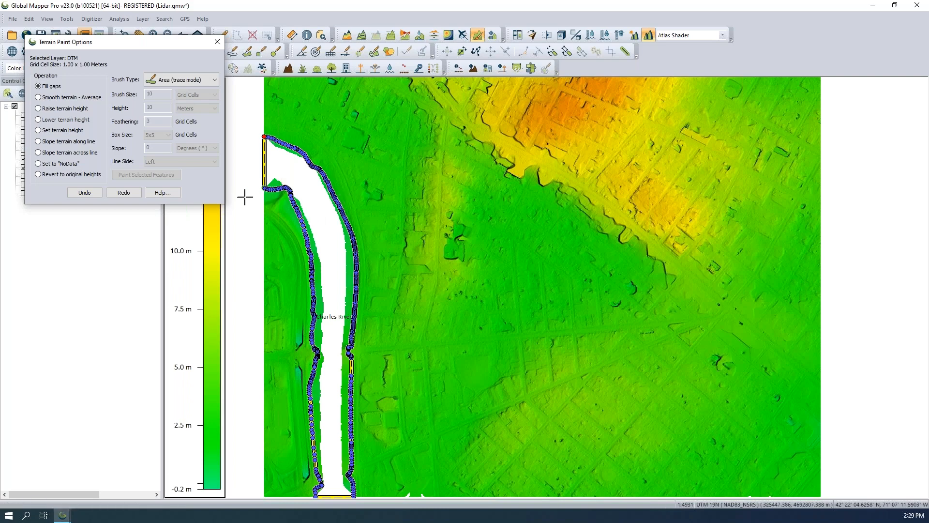
# - Configure Terrain Paint to set terrain height using Selected Features, with the brush size measured in meters
pyautogui.click(56, 133)
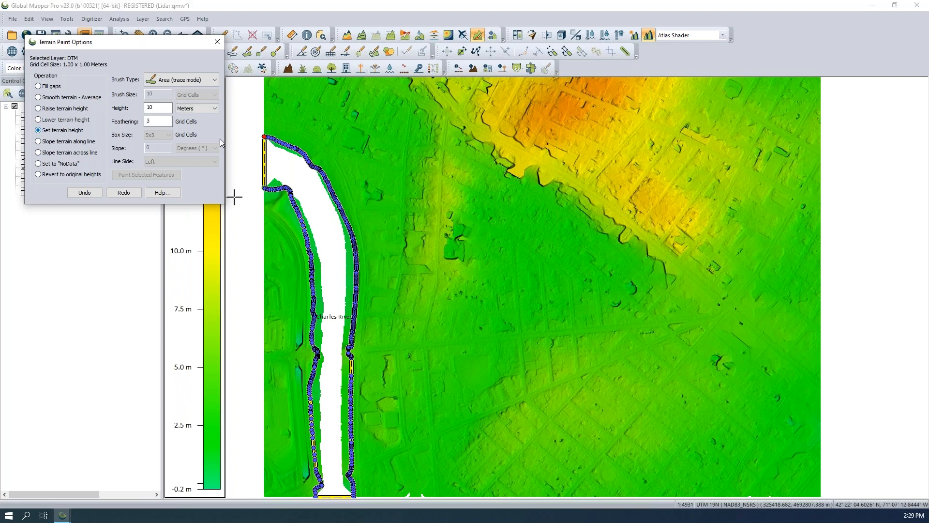
pyautogui.click(165, 83)
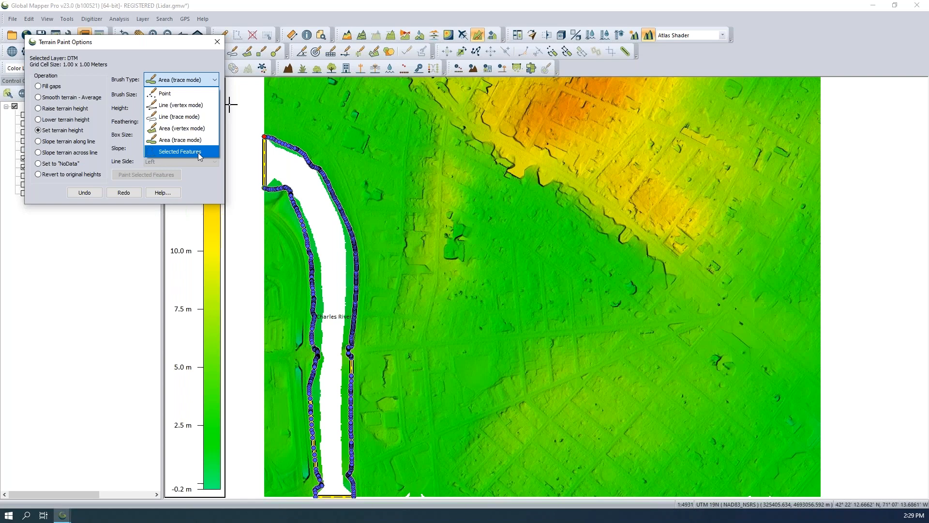
pyautogui.click(199, 153)
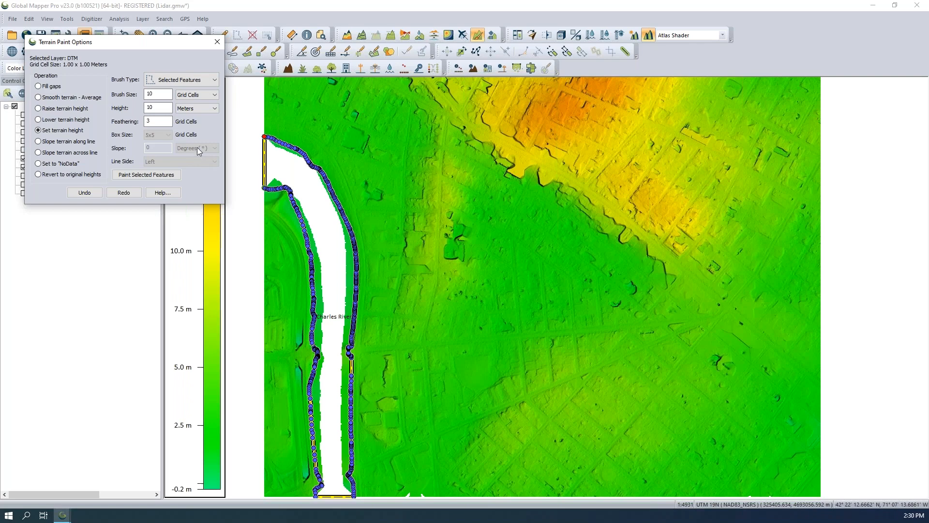
pyautogui.click(158, 93)
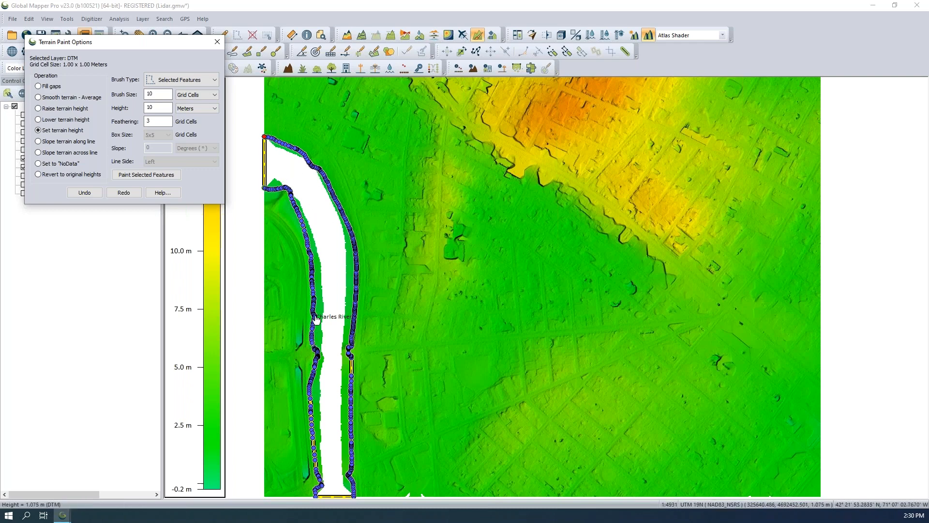
pyautogui.click(201, 94)
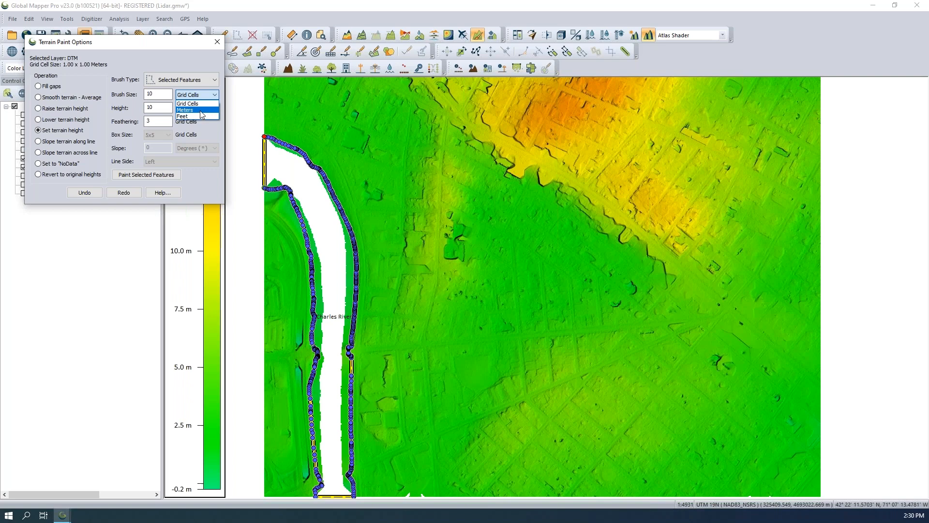
pyautogui.click(200, 110)
# - Set the feathering to 2 meters and the height to 0 meters, and paint the selected river feature into the DTM
pyautogui.click(170, 121)
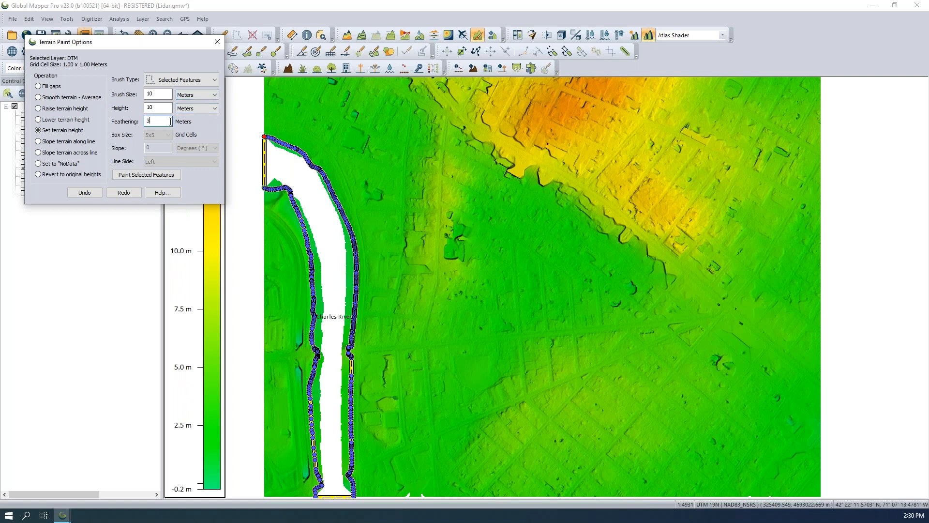
pyautogui.moveTo(160, 122); pyautogui.dragTo(132, 122)
pyautogui.click(166, 123)
pyautogui.moveTo(153, 120); pyautogui.dragTo(124, 124)
pyautogui.write('2')
pyautogui.moveTo(165, 108); pyautogui.dragTo(132, 108)
pyautogui.write('0')
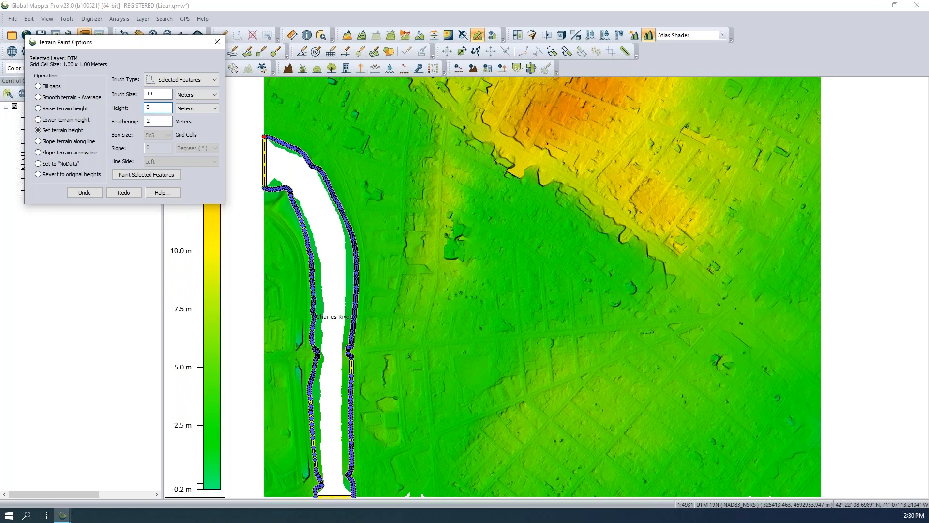
pyautogui.click(164, 175)
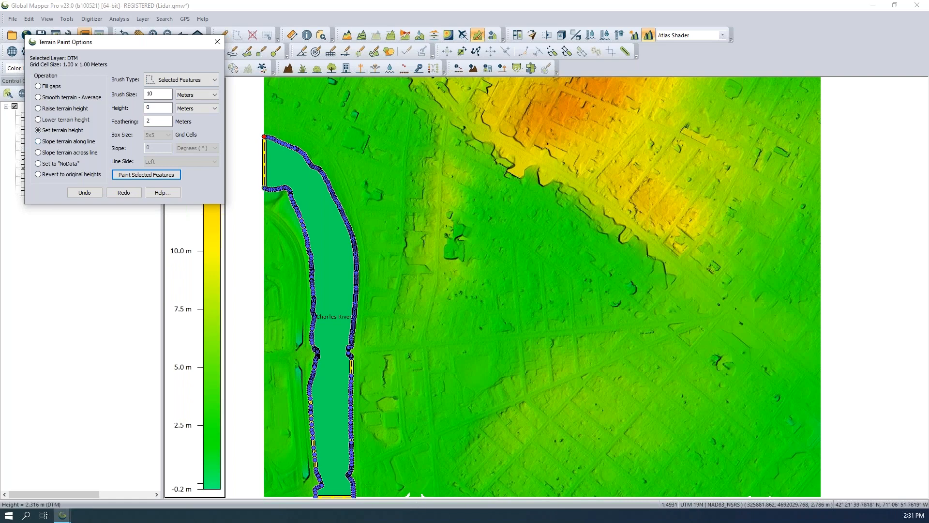
# - Fill the small gap on the DTM's southern edge, east of the river, using Fill gaps with an Area (trace mode) brush
pyautogui.click(409, 486)
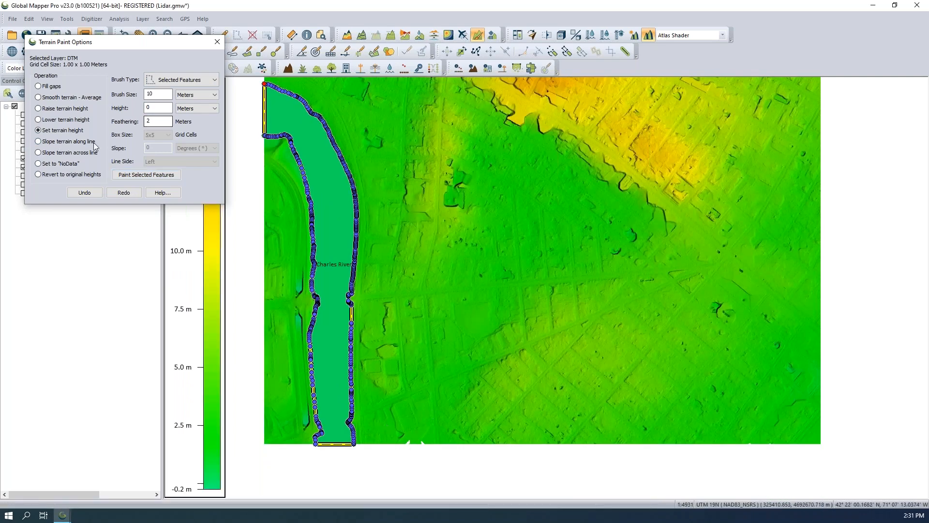
pyautogui.click(51, 86)
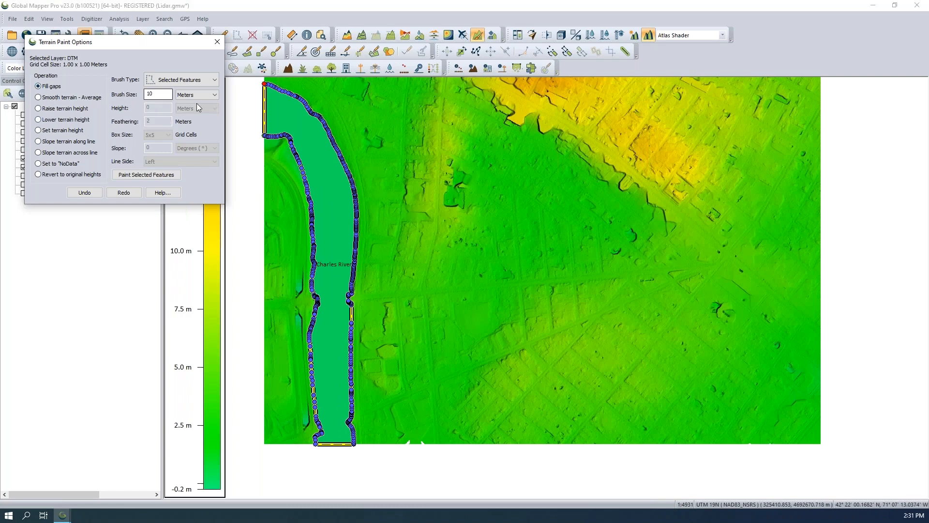
pyautogui.click(180, 79)
pyautogui.click(174, 139)
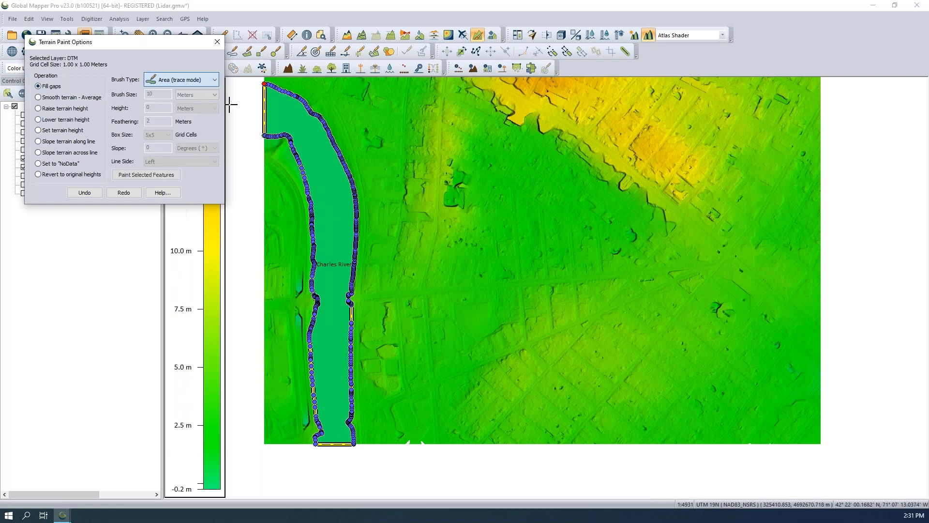
pyautogui.moveTo(423, 426)
pyautogui.mouseDown()
pyautogui.moveTo(431, 452)
pyautogui.moveTo(430, 435)
pyautogui.moveTo(414, 425)
pyautogui.mouseUp()
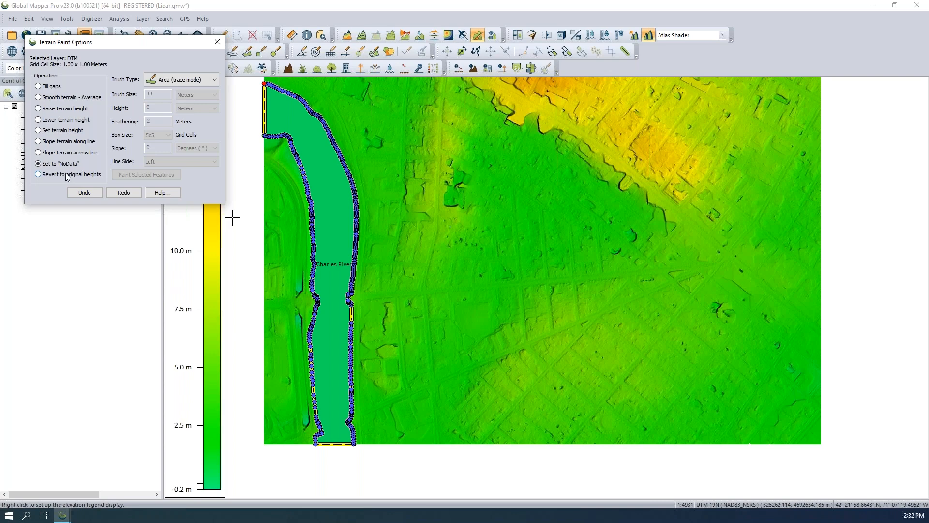
# - Undo the southern gap fill and the river height painting, and redo the river painting
pyautogui.click(85, 193)
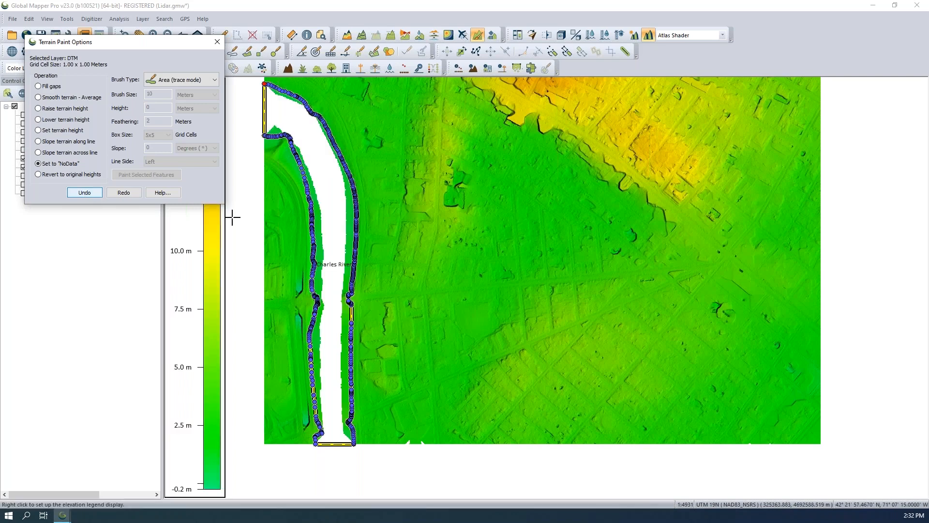
pyautogui.click(85, 193)
pyautogui.click(124, 193)
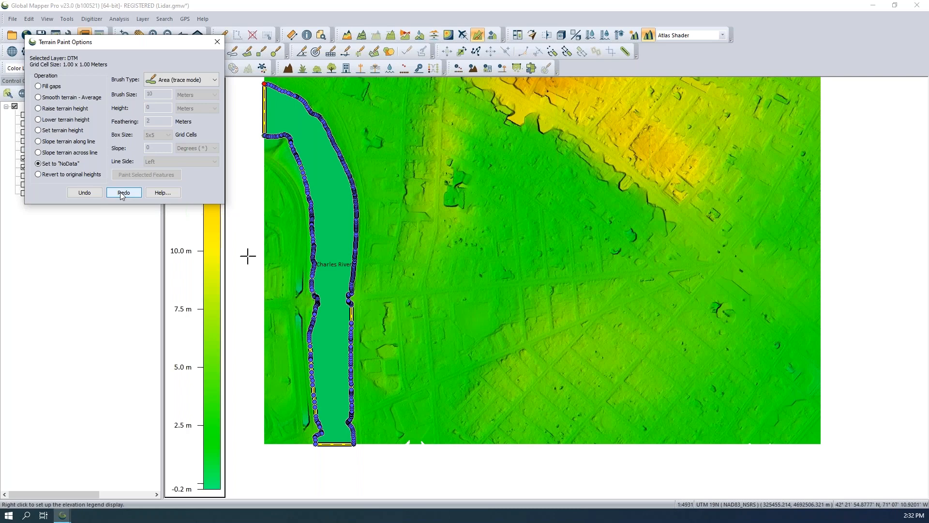
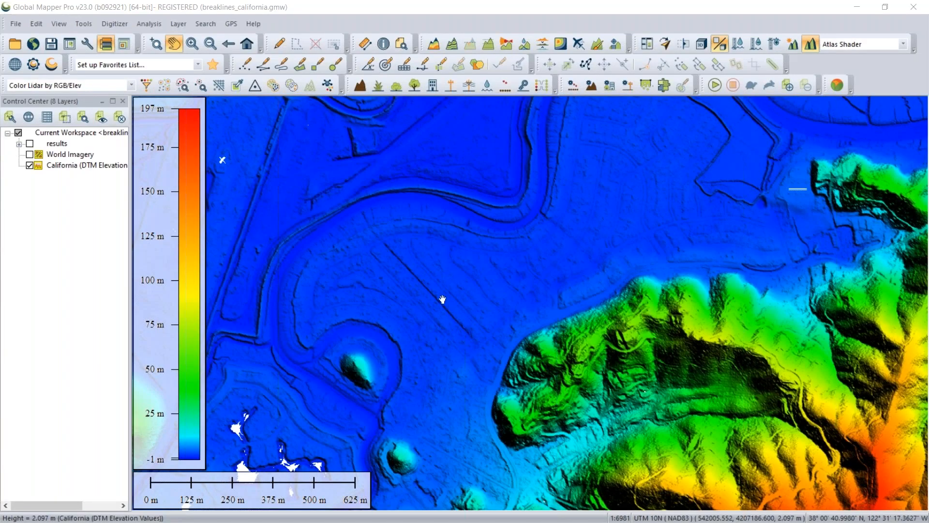
# - Compare the California DTM's river channels and hills with the World Imagery layer, and hide the imagery again
pyautogui.scroll(-1, 515, 285)
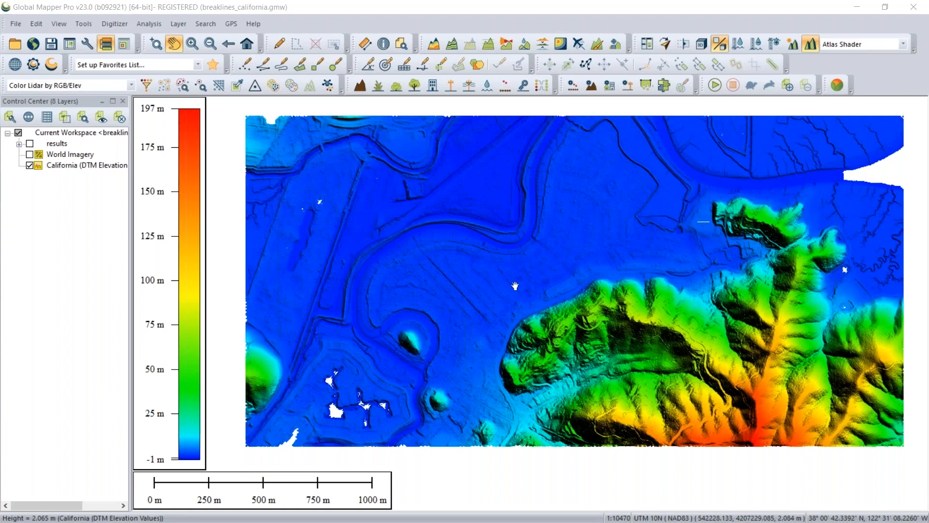
pyautogui.scroll(1, 515, 285)
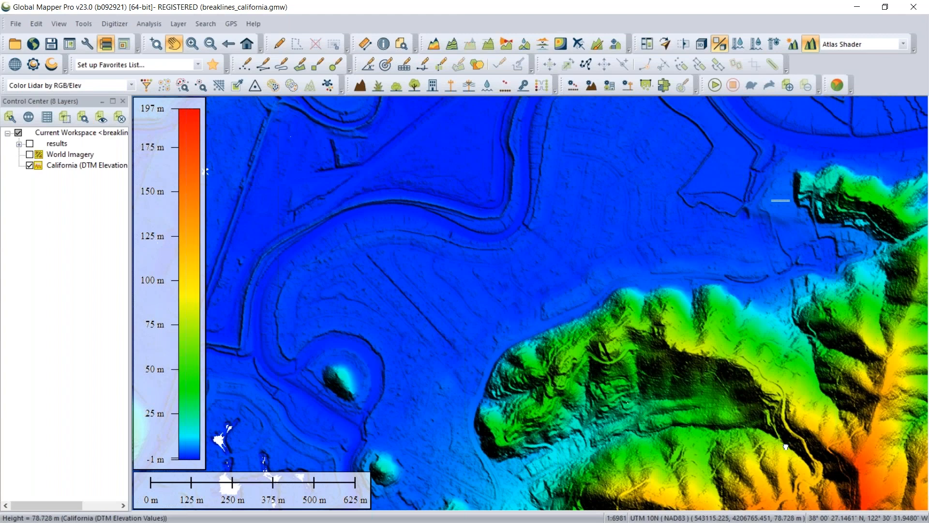
pyautogui.moveTo(679, 366); pyautogui.dragTo(637, 287)
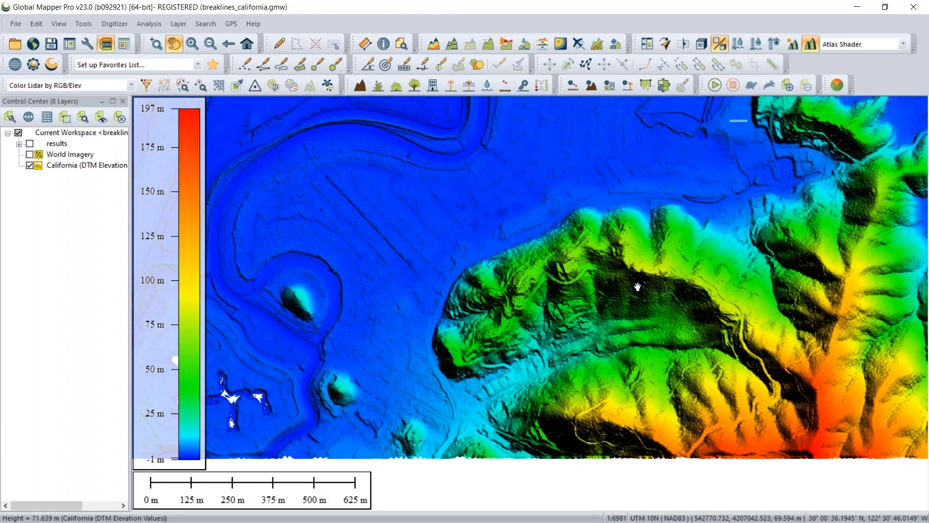
pyautogui.moveTo(637, 287); pyautogui.dragTo(657, 330)
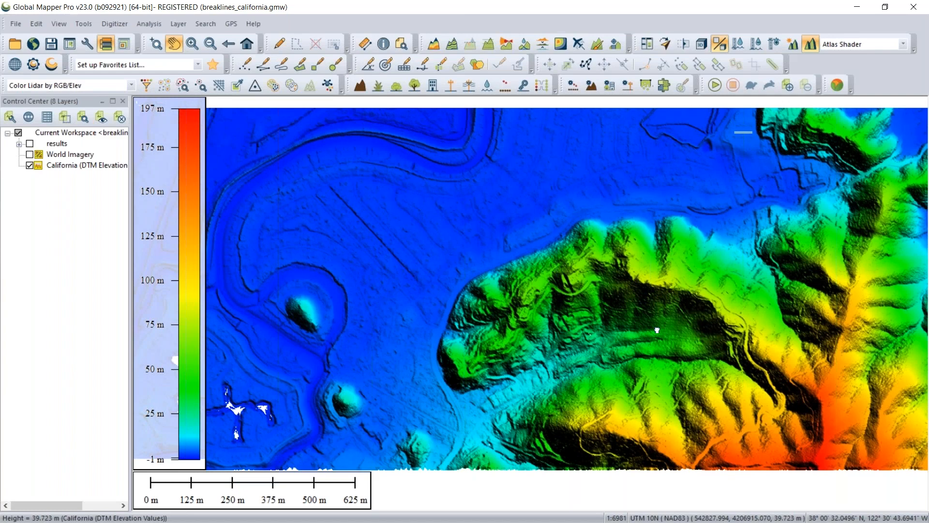
pyautogui.moveTo(657, 330); pyautogui.dragTo(698, 389)
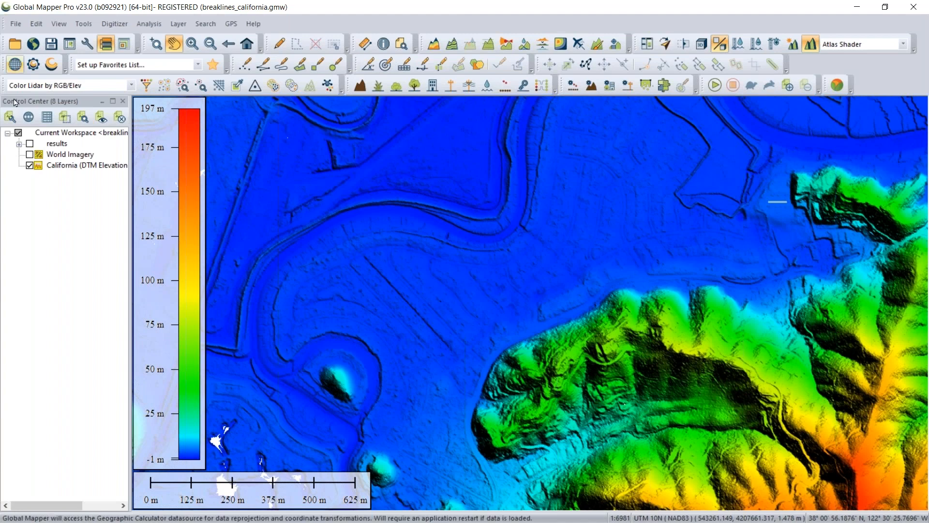
pyautogui.click(30, 155)
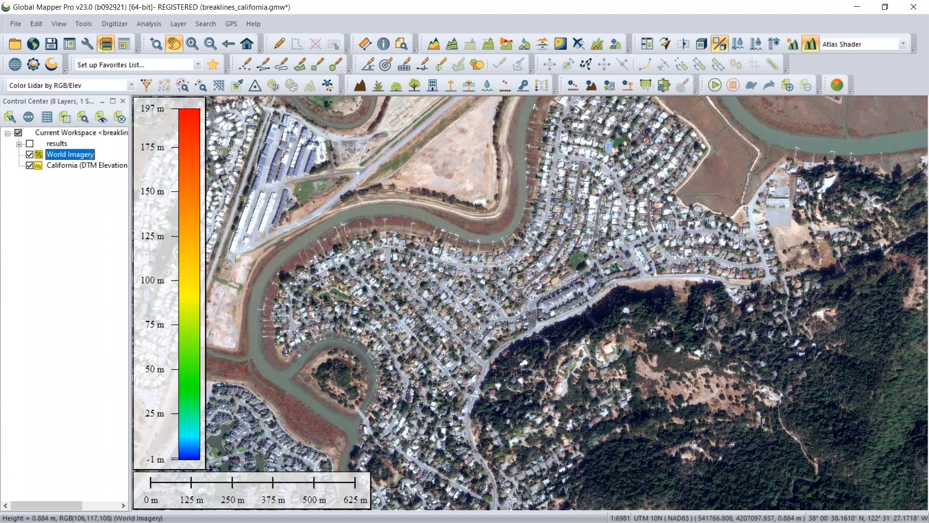
pyautogui.moveTo(409, 208); pyautogui.dragTo(412, 217)
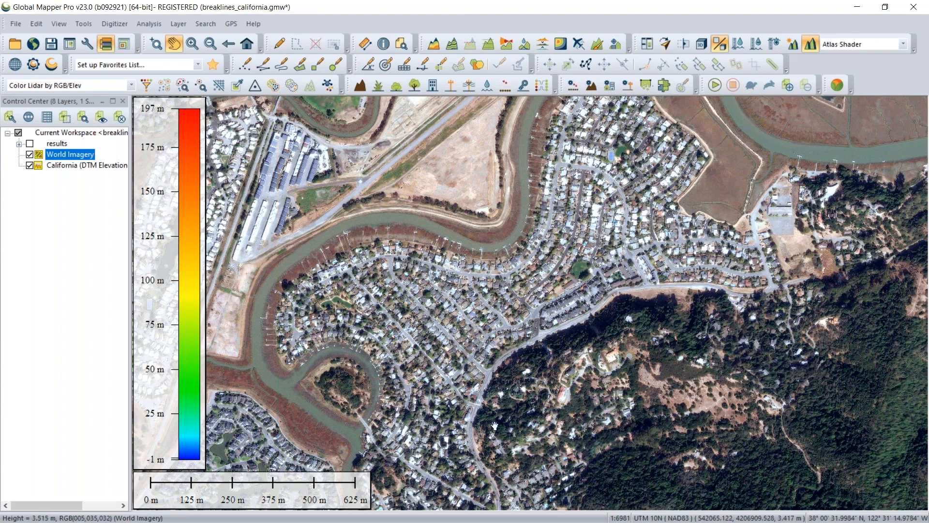
pyautogui.click(29, 155)
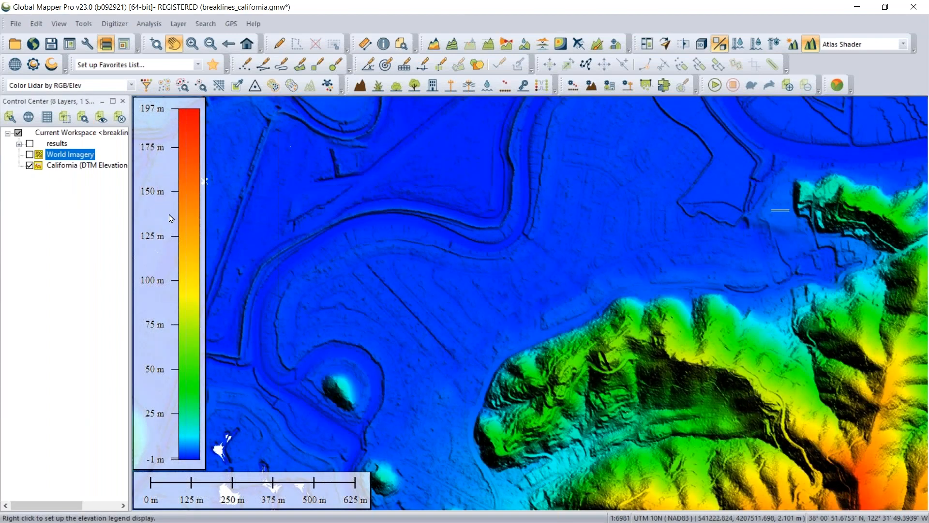
pyautogui.click(615, 44)
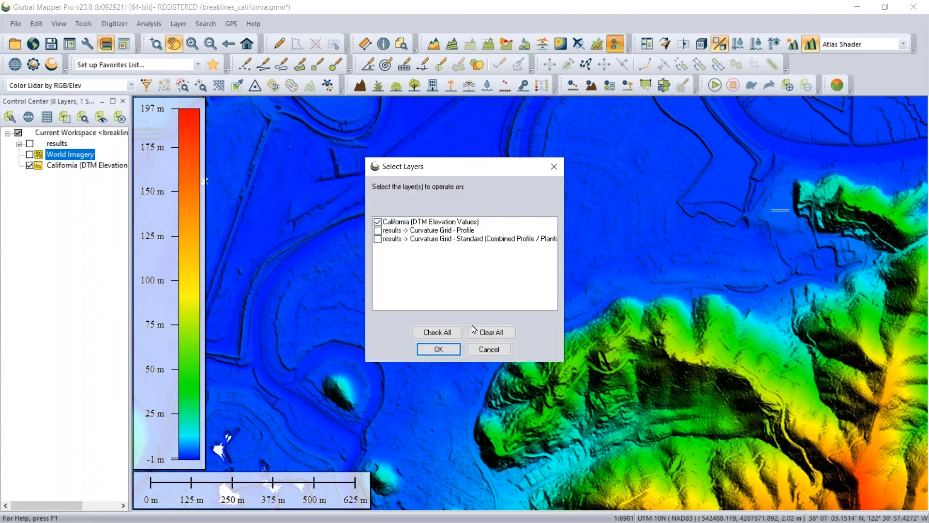
pyautogui.click(437, 348)
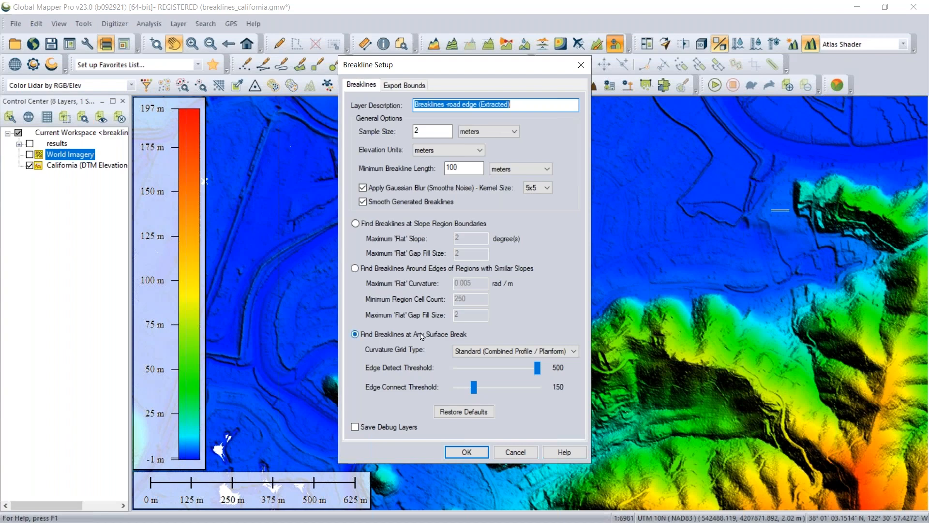
pyautogui.click(382, 224)
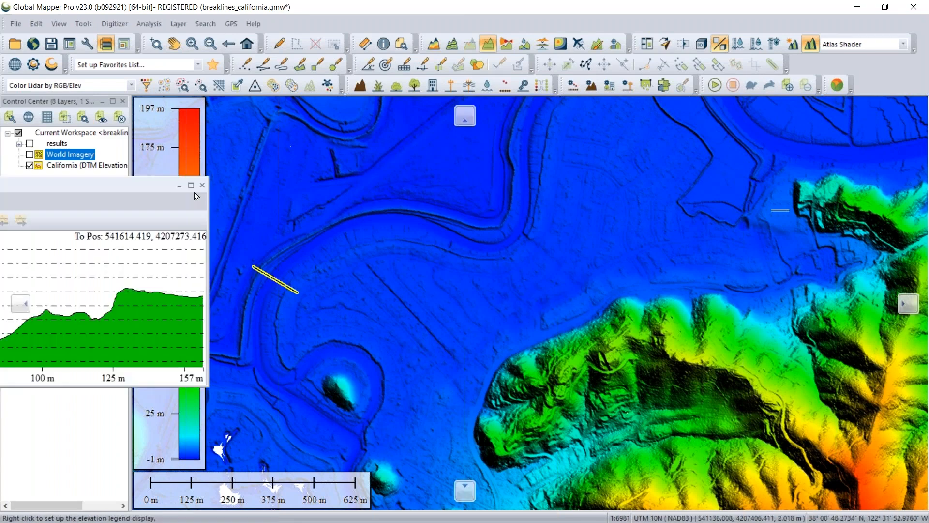
# - Measure the slope along the river channel's bed and up its far bank in the path profile, and close the profile
pyautogui.moveTo(196, 195); pyautogui.dragTo(647, 258)
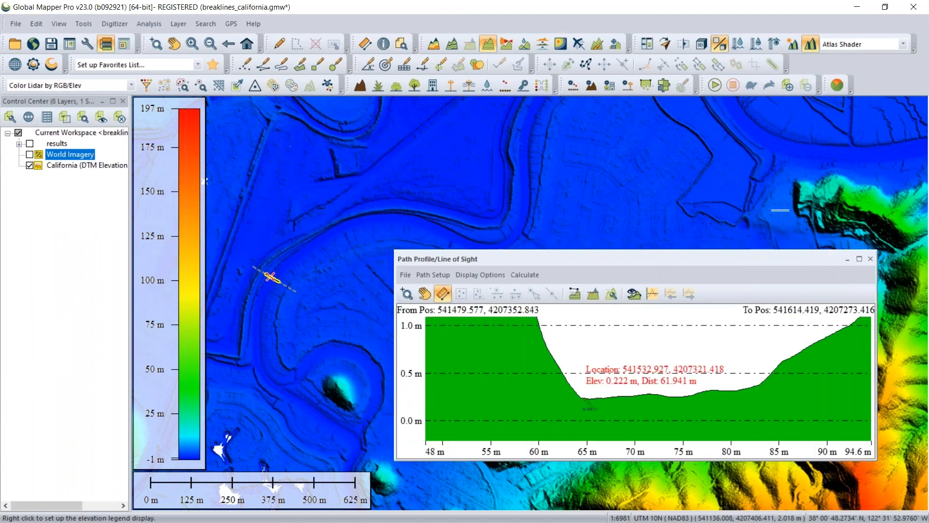
pyautogui.moveTo(588, 401); pyautogui.dragTo(656, 392)
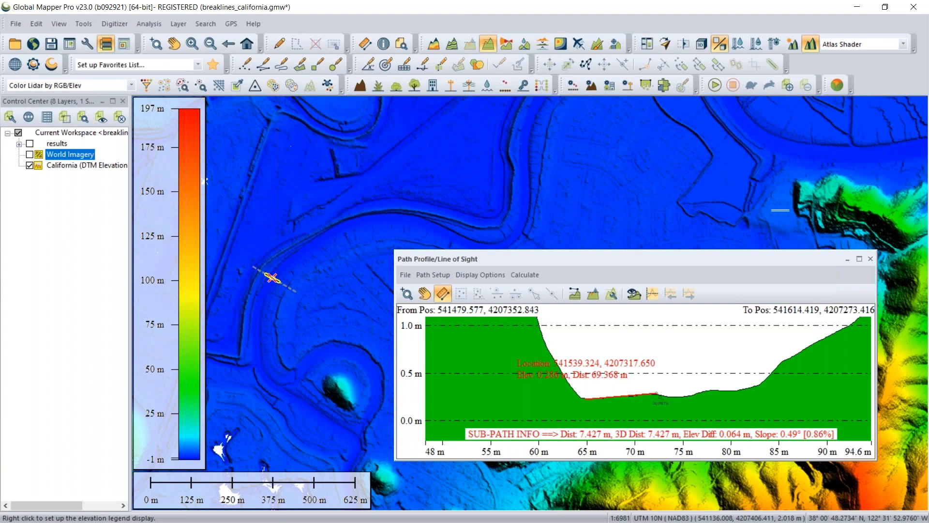
pyautogui.moveTo(656, 393); pyautogui.dragTo(676, 372)
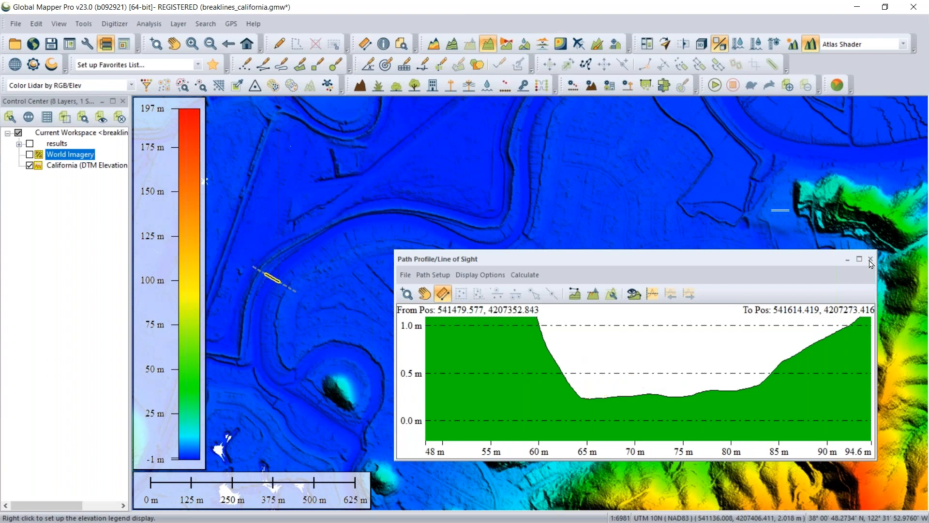
pyautogui.click(870, 259)
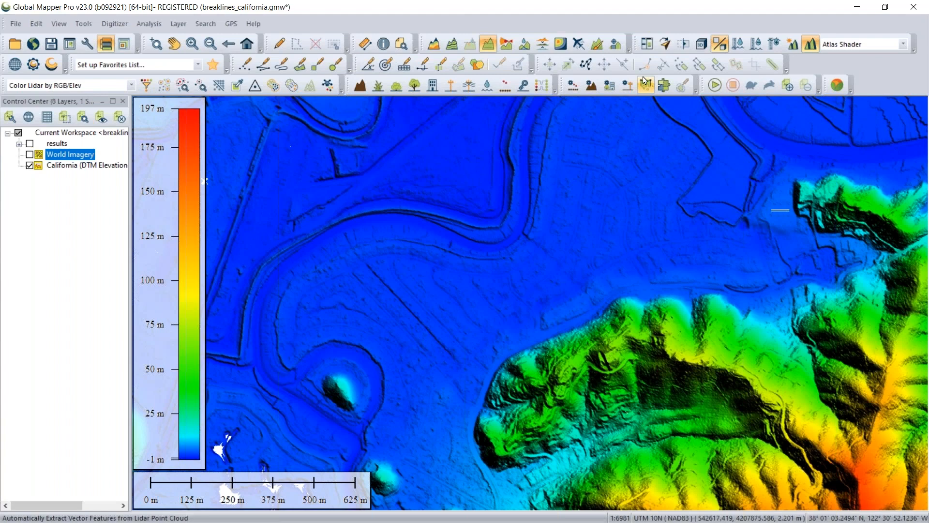
# - Set up breakline generation on the California DTM at slope region boundaries, with a maximum flat gap fill size of 5
pyautogui.click(615, 45)
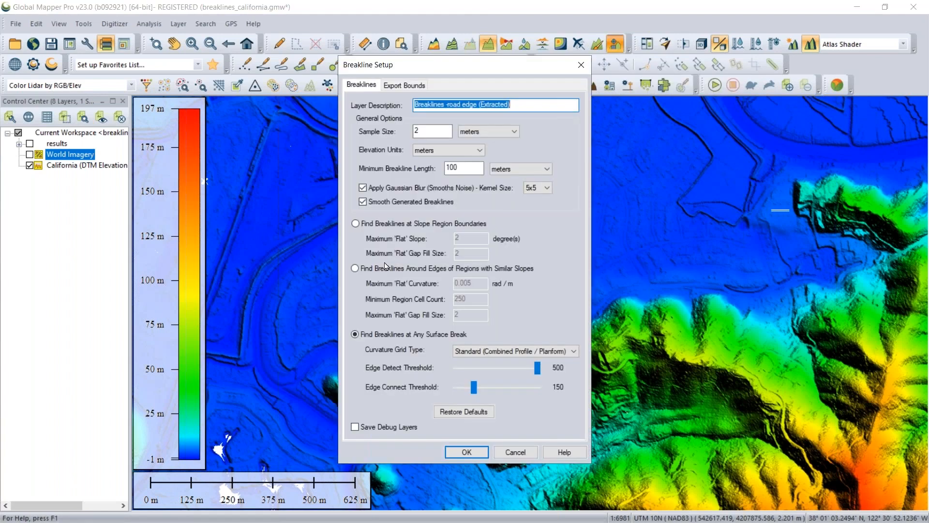
pyautogui.click(355, 223)
pyautogui.click(475, 240)
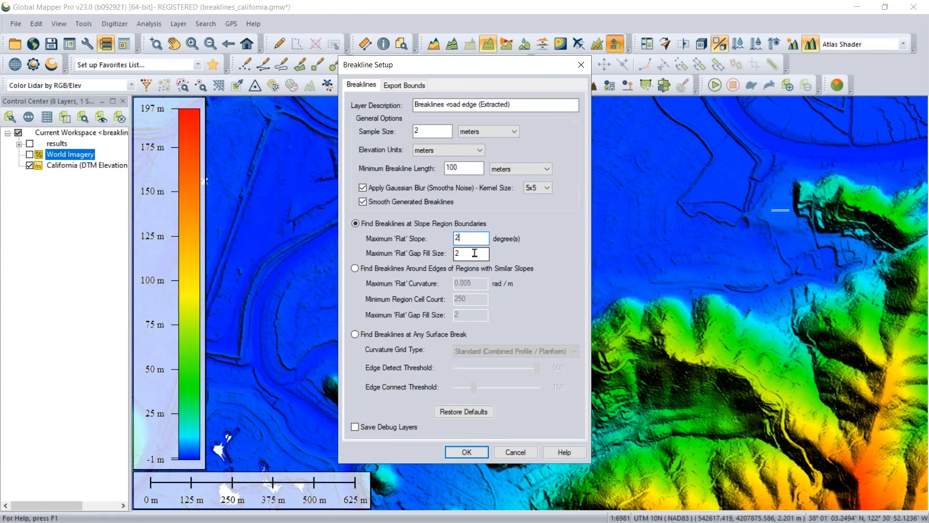
pyautogui.click(475, 253)
pyautogui.moveTo(476, 252); pyautogui.dragTo(450, 252)
pyautogui.write('5')
# - Set the minimum breakline length to 400 meters and generate the breaklines
pyautogui.click(450, 168)
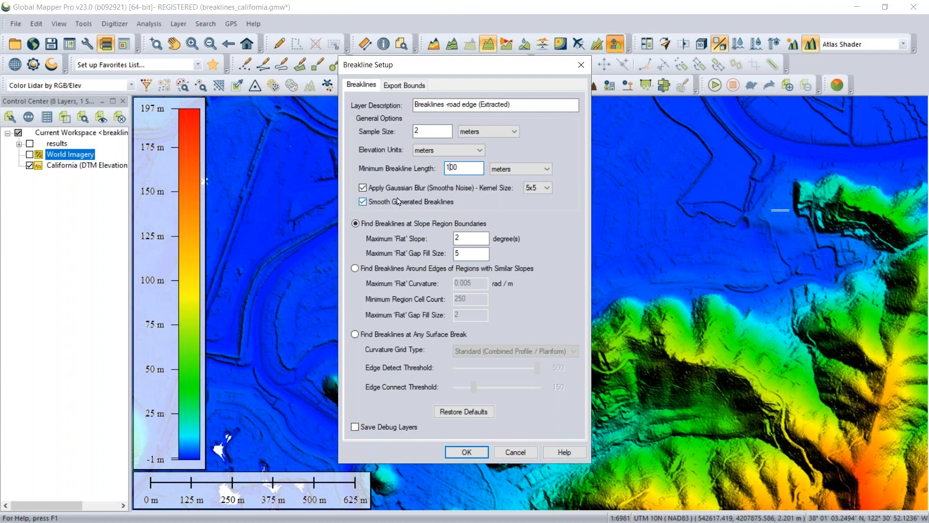
pyautogui.press('BackSpace')
pyautogui.write('4')
pyautogui.click(396, 88)
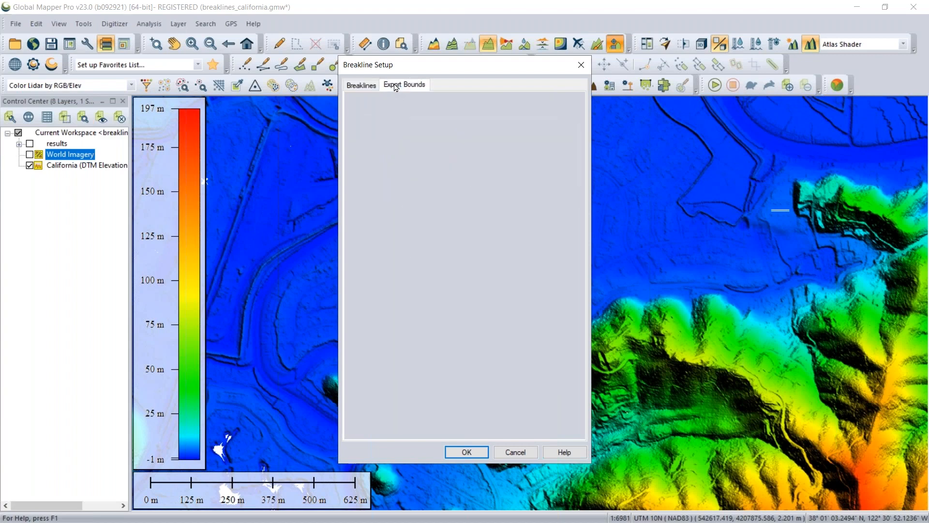
pyautogui.click(363, 86)
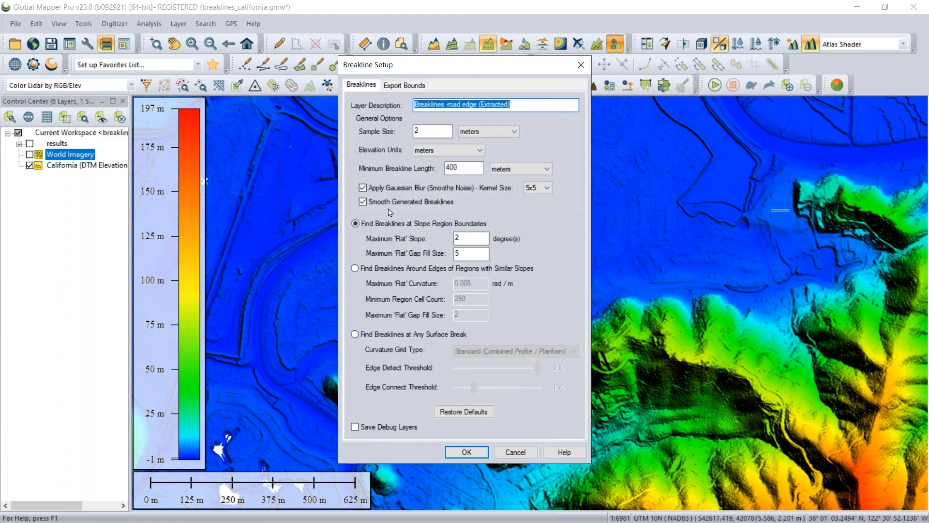
pyautogui.click(475, 456)
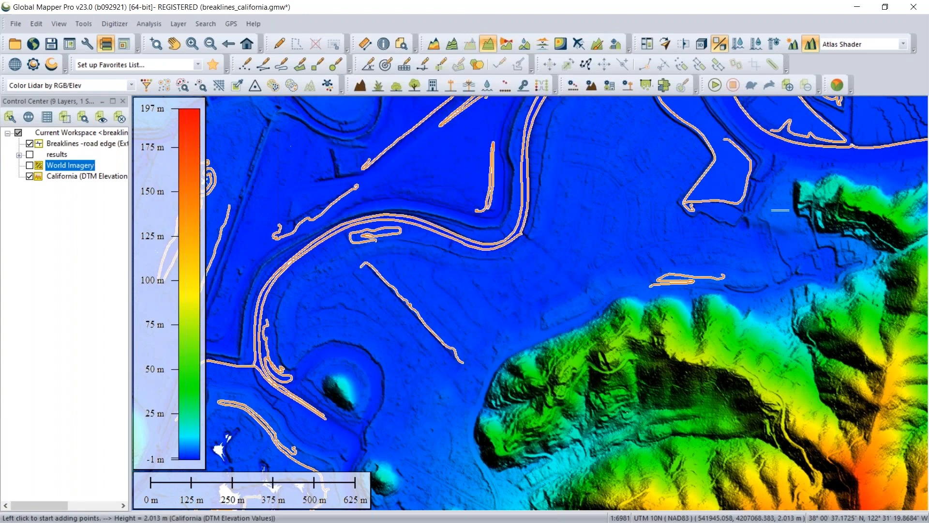
# - Examine the extracted breaklines along the river bend, and hide their layer to reveal the layers inside the results group
pyautogui.scroll(3, 423, 240)
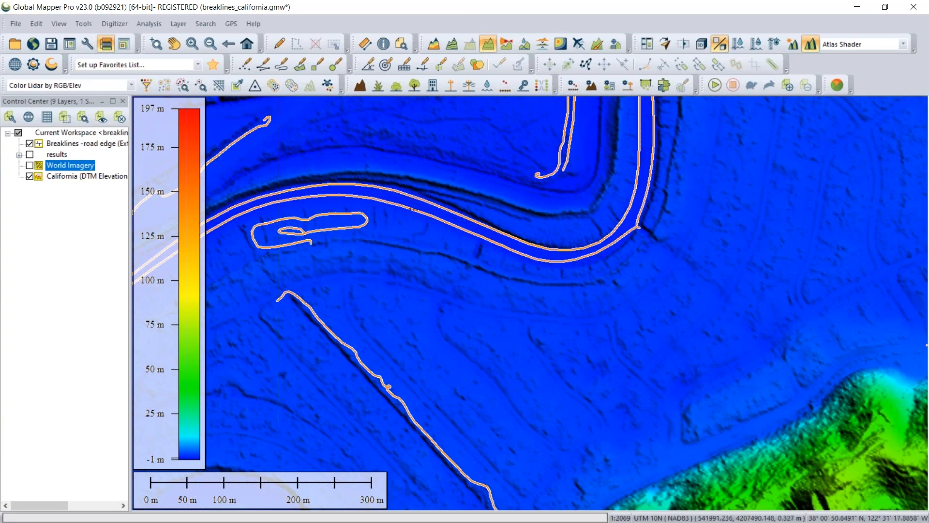
pyautogui.scroll(1, 411, 208)
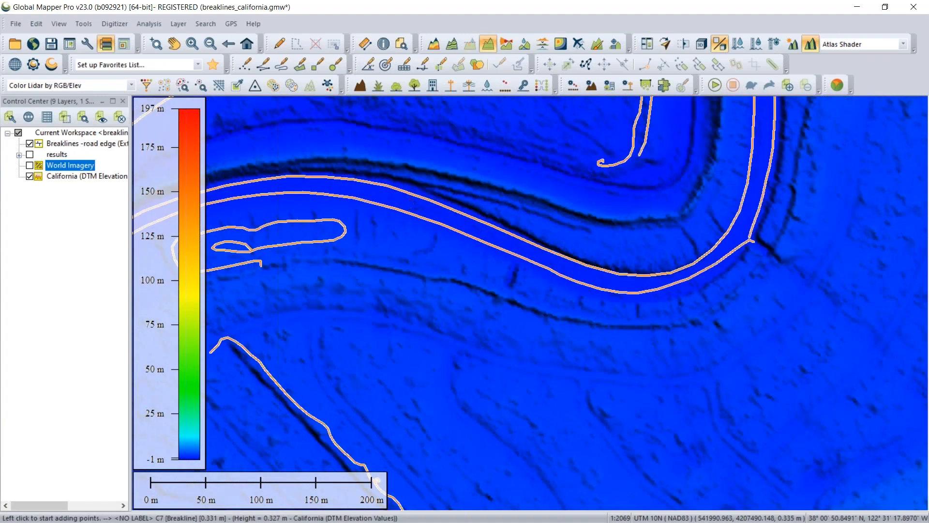
pyautogui.scroll(-1, 461, 251)
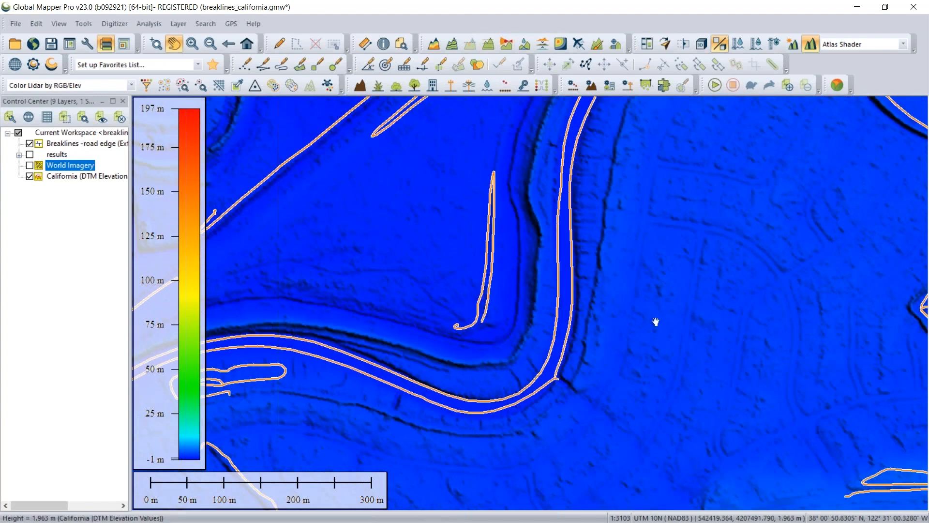
pyautogui.scroll(-2, 655, 322)
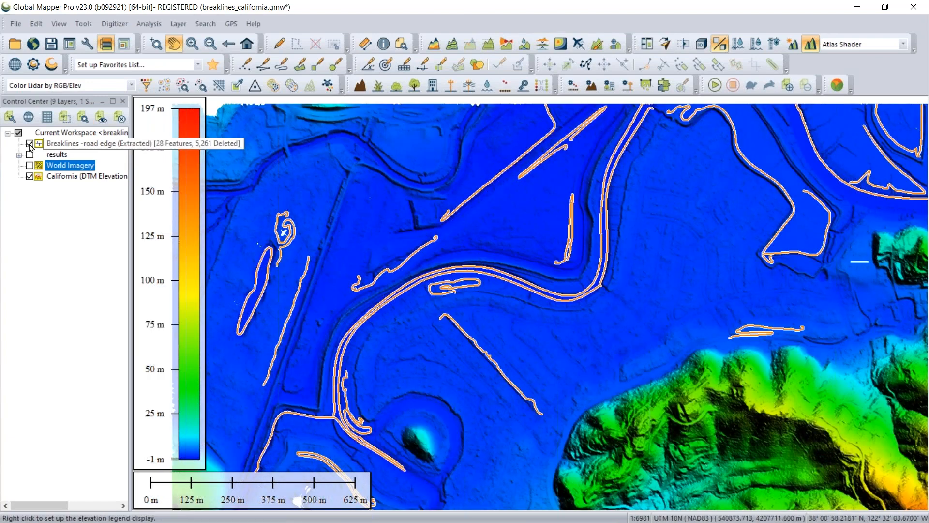
pyautogui.click(29, 143)
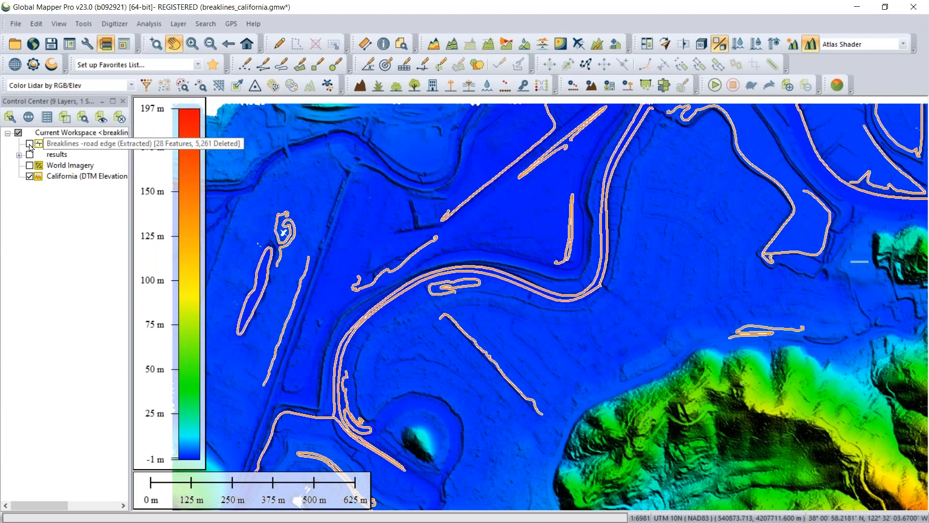
pyautogui.click(19, 155)
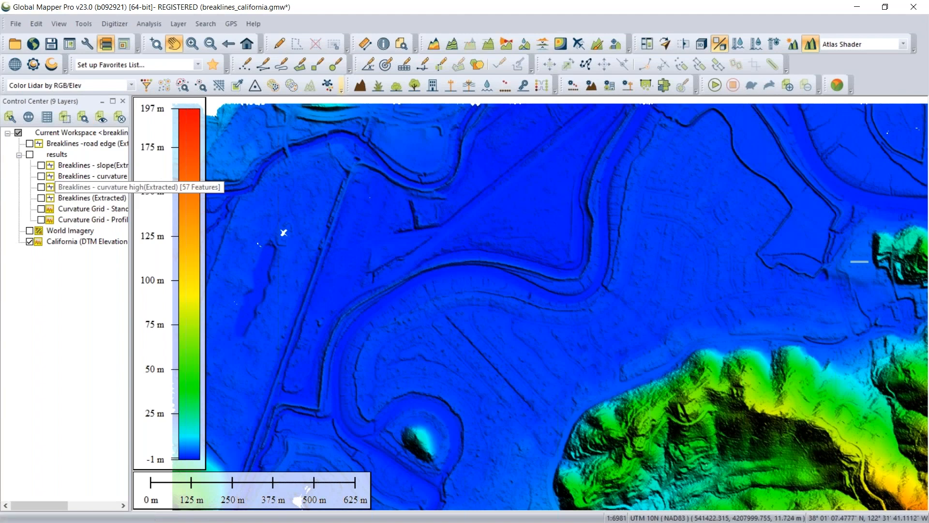
# - Review the curvature grid types for finding breaklines at any surface break on the California DTM, and cancel the setup
pyautogui.click(615, 44)
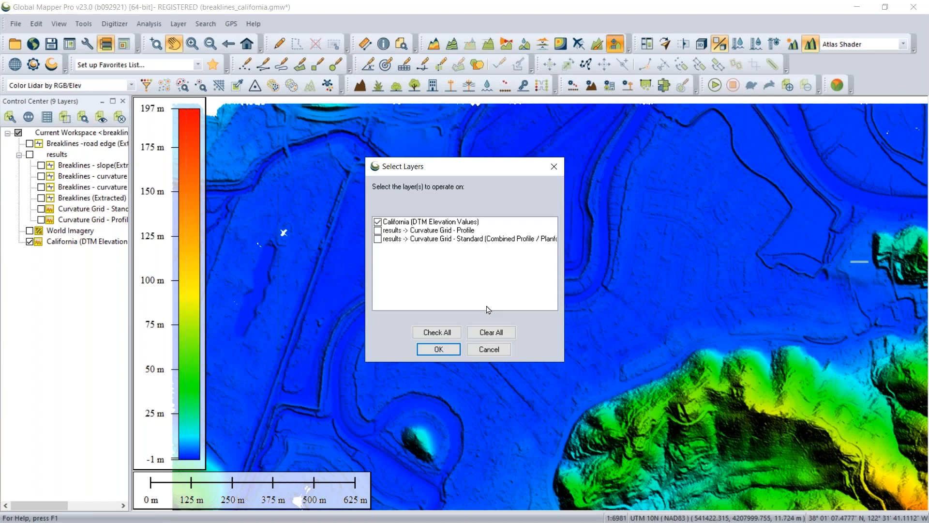
pyautogui.press('Return')
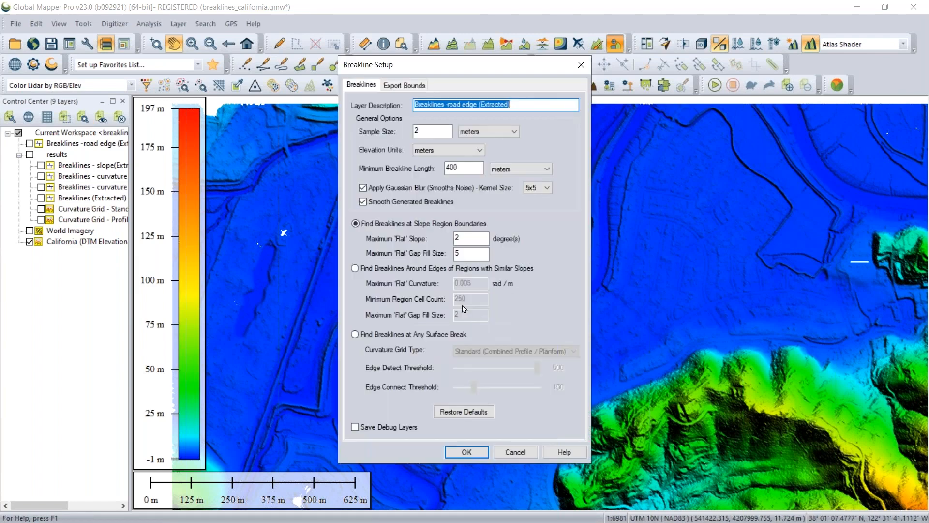
pyautogui.click(367, 336)
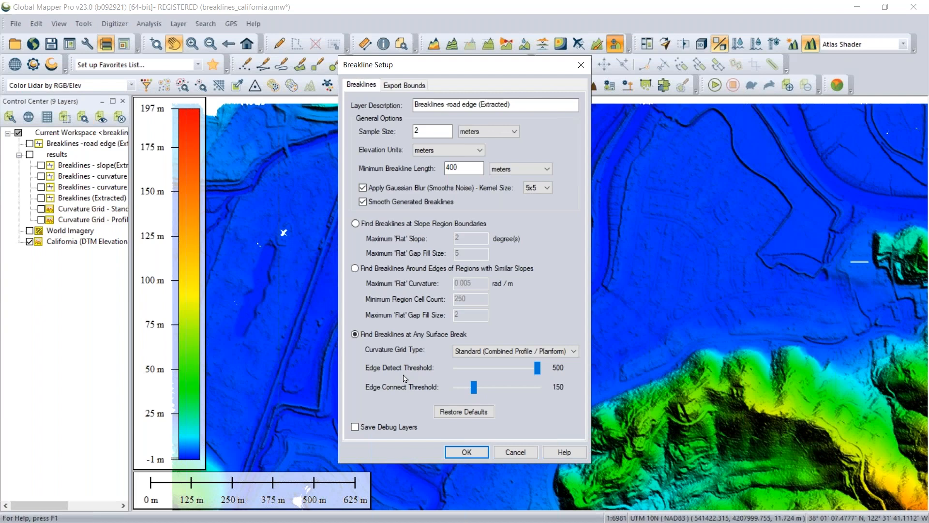
pyautogui.click(499, 353)
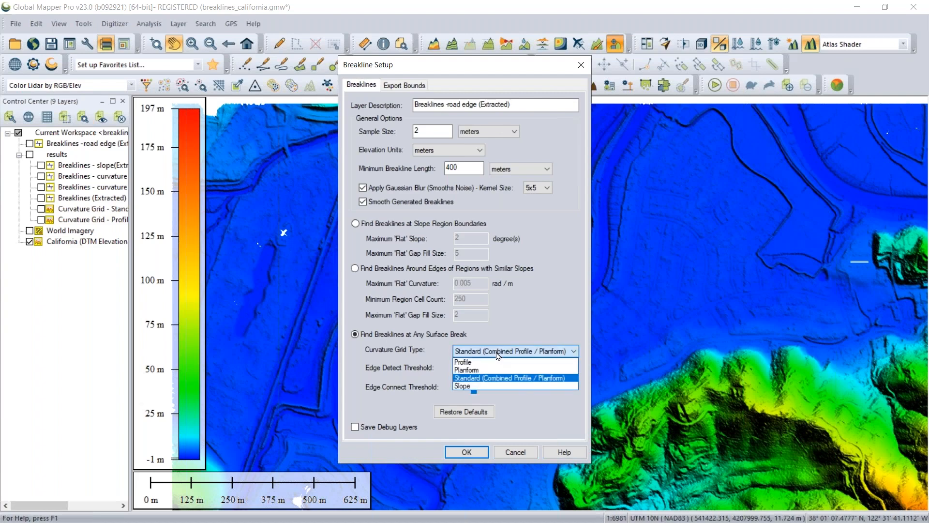
pyautogui.click(484, 382)
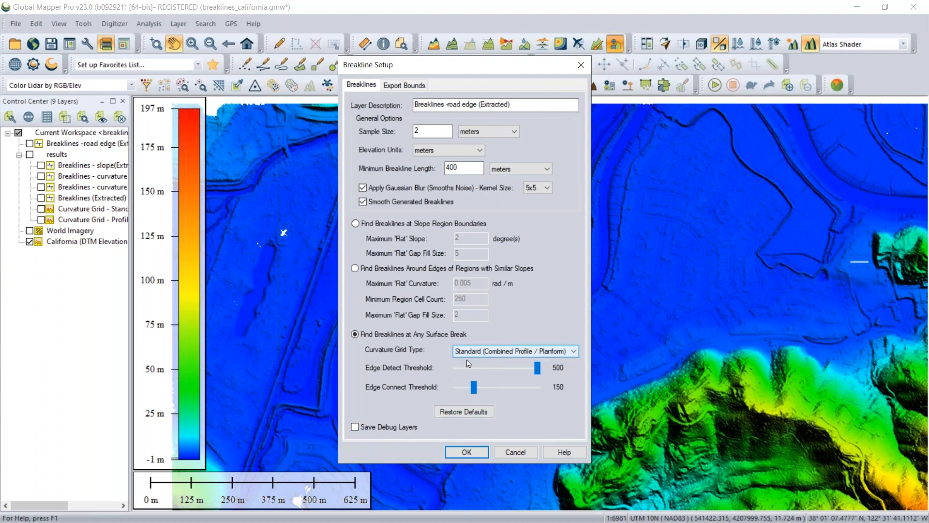
pyautogui.click(505, 452)
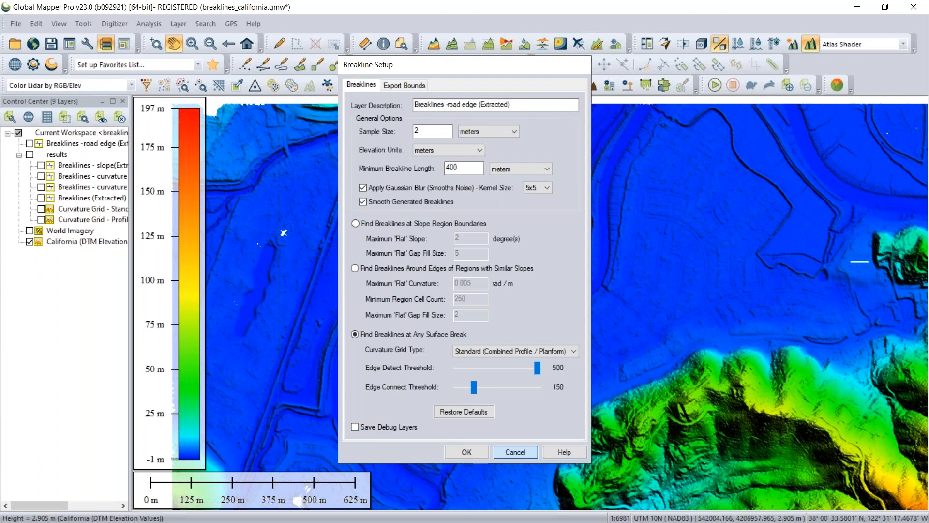
pyautogui.click(516, 452)
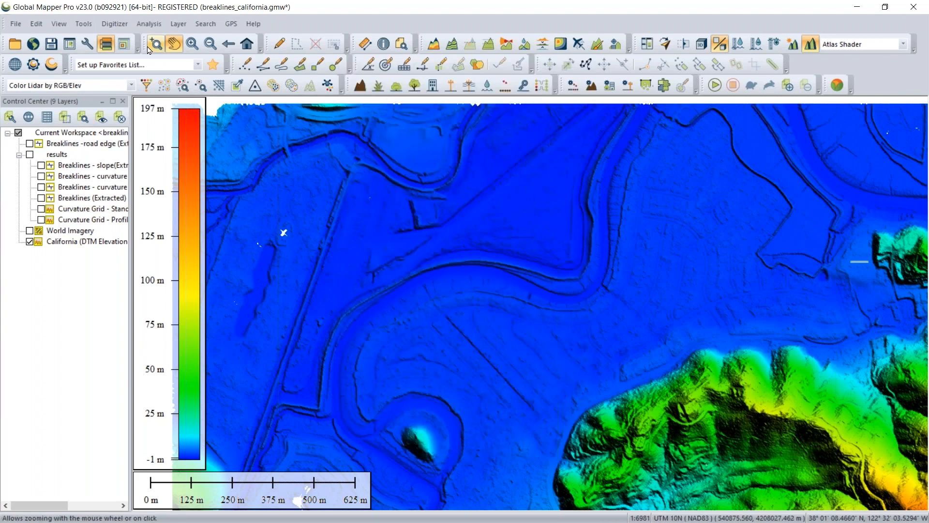
# - Examine the standard curvature grid along the river, streets and hills, and hide it again
pyautogui.click(149, 24)
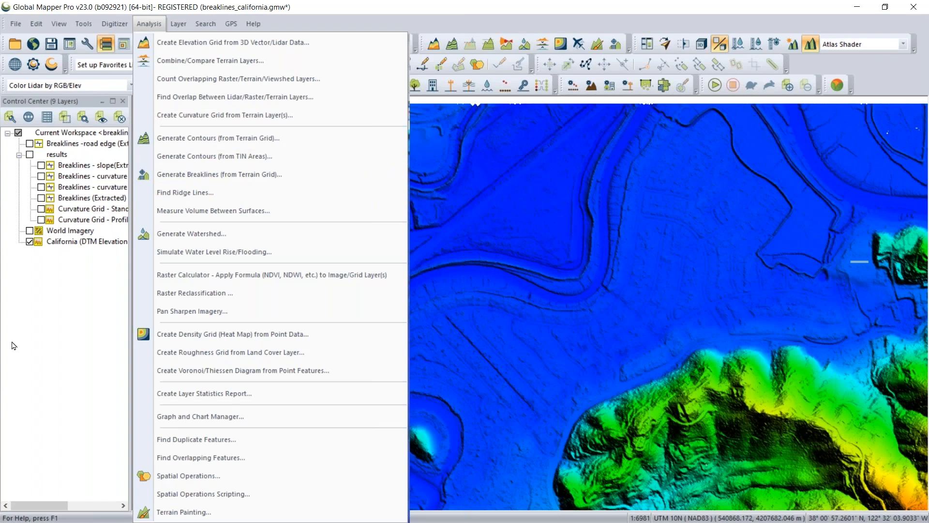
pyautogui.click(41, 209)
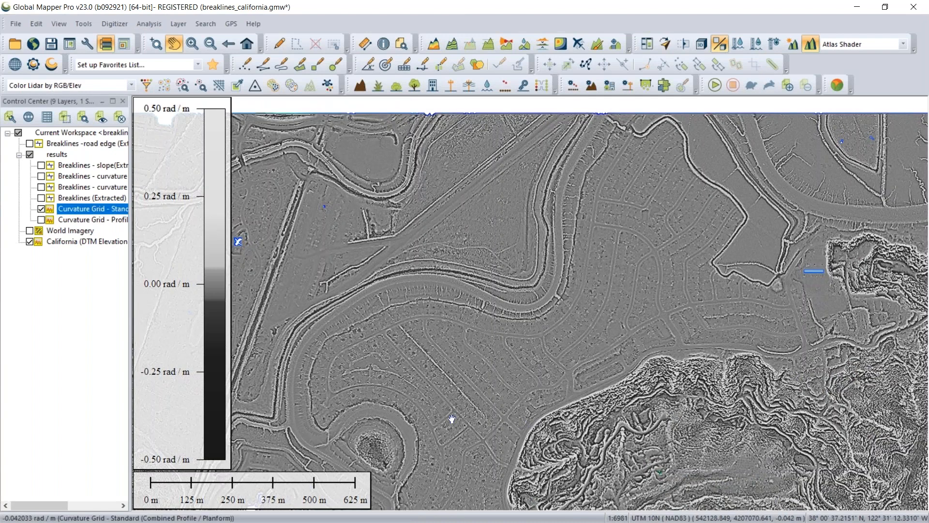
pyautogui.scroll(1, 352, 293)
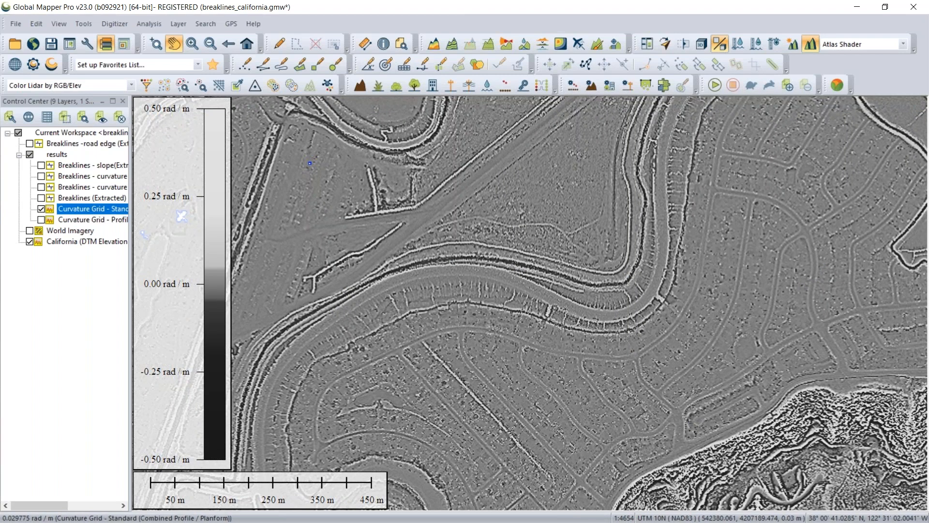
pyautogui.moveTo(690, 387); pyautogui.dragTo(633, 246)
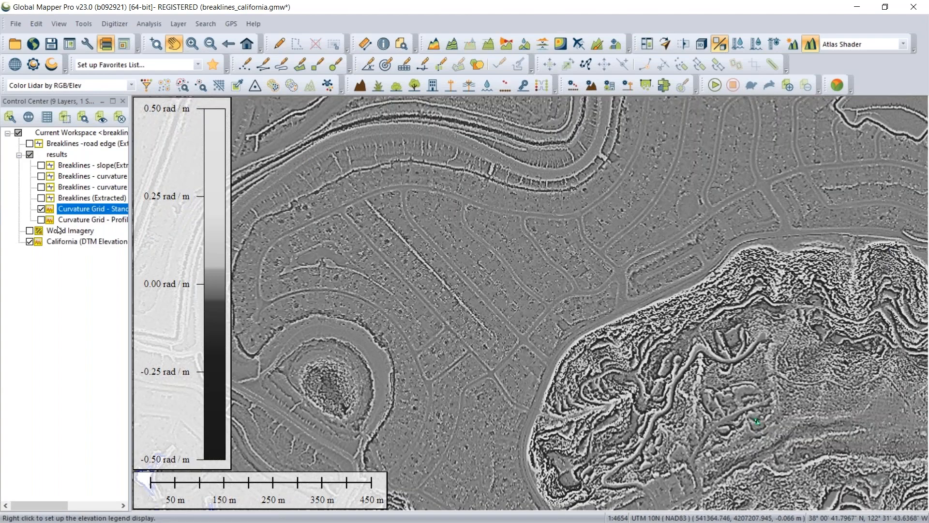
pyautogui.click(39, 213)
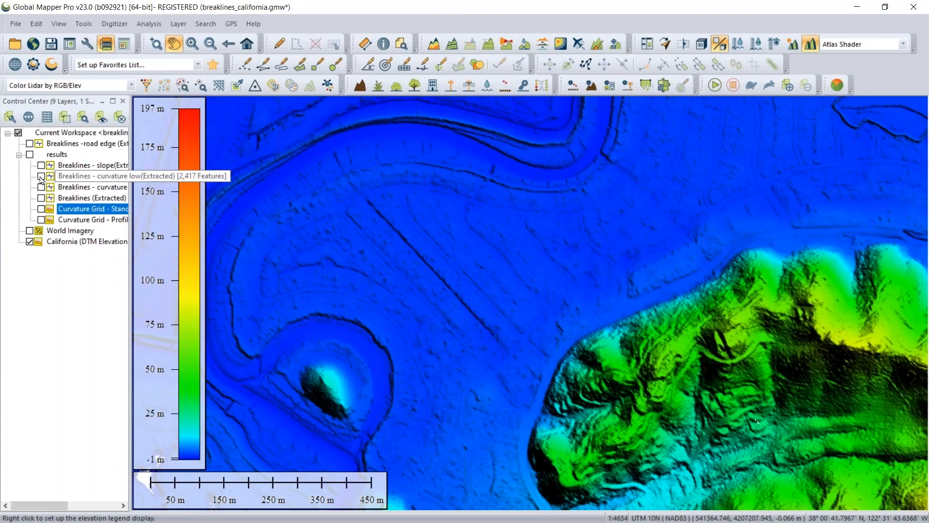
# - Compare the low-curvature breaklines with the high-curvature breaklines over the DTM, leaving only the high-curvature layer shown
pyautogui.click(41, 177)
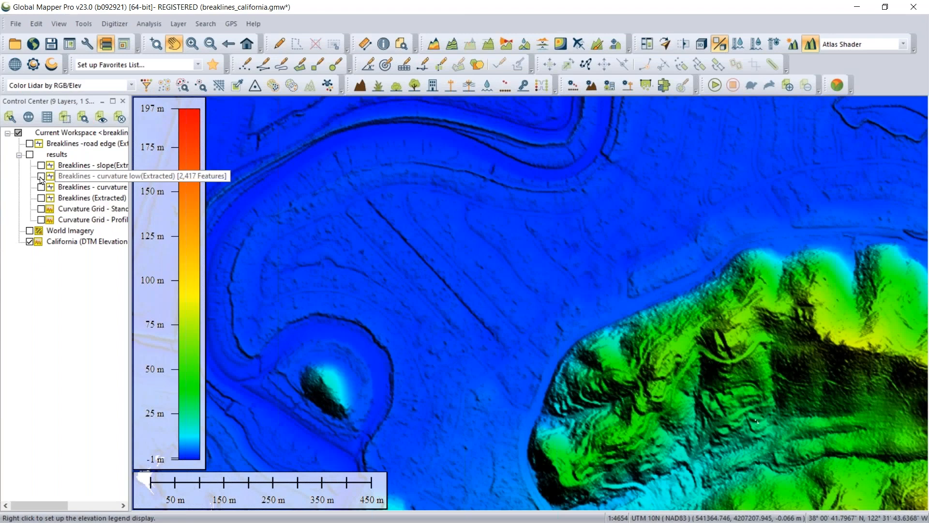
pyautogui.click(41, 177)
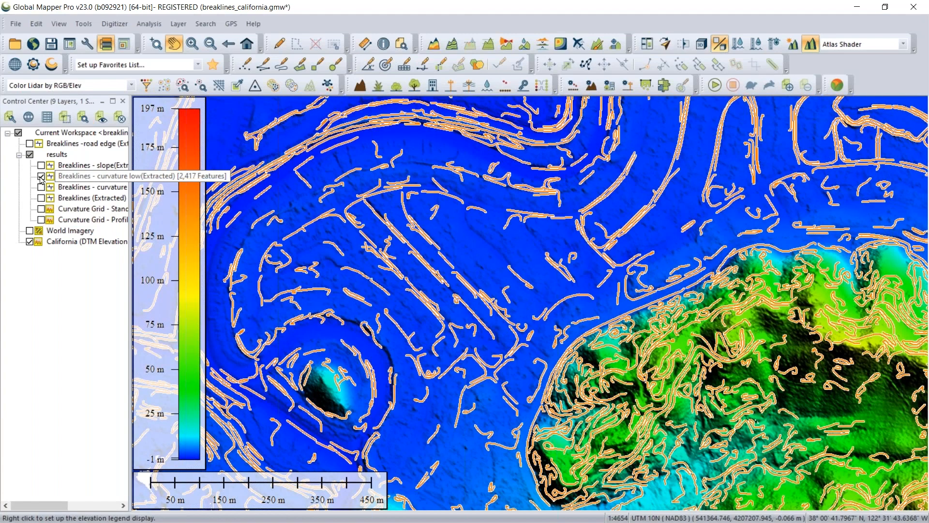
pyautogui.click(41, 176)
pyautogui.click(42, 187)
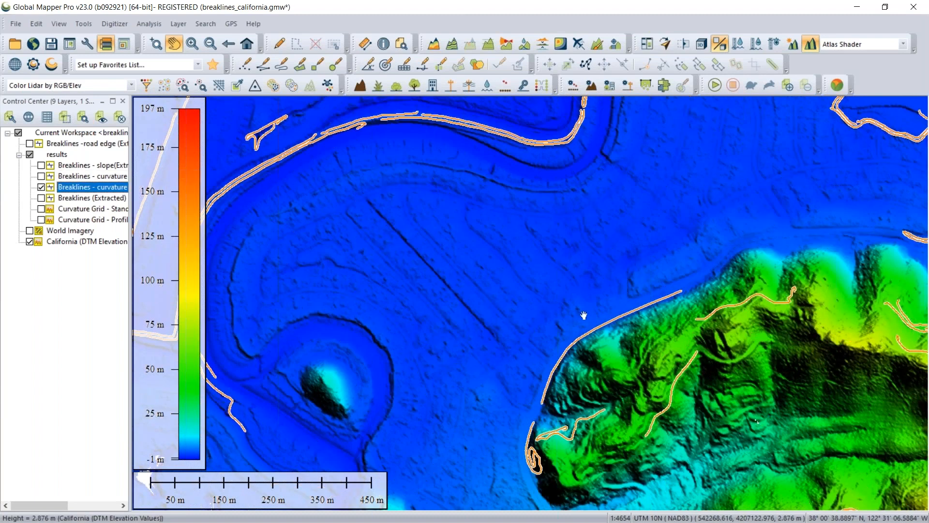
pyautogui.scroll(-1, 583, 315)
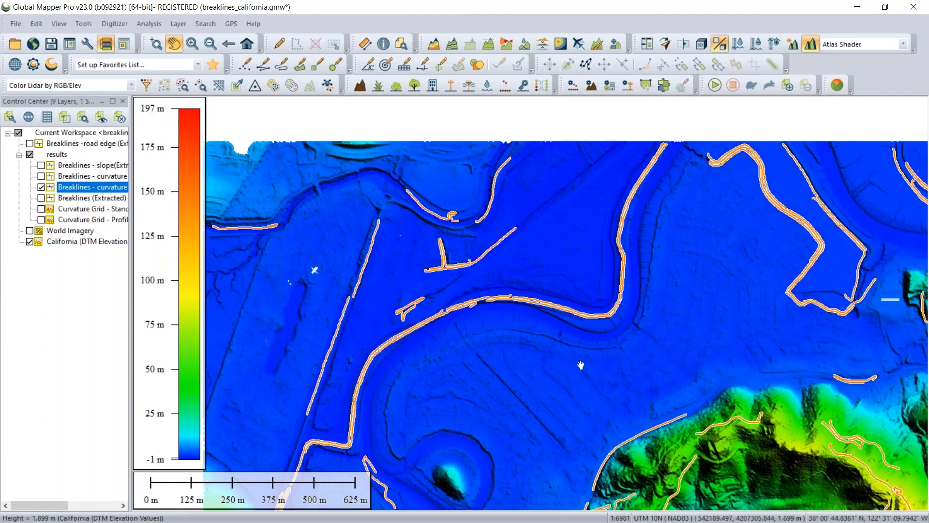
# - Generate a path profile across the double breaklines along the river bend, and close it after examining the terrain cross-section
pyautogui.scroll(3, 352, 340)
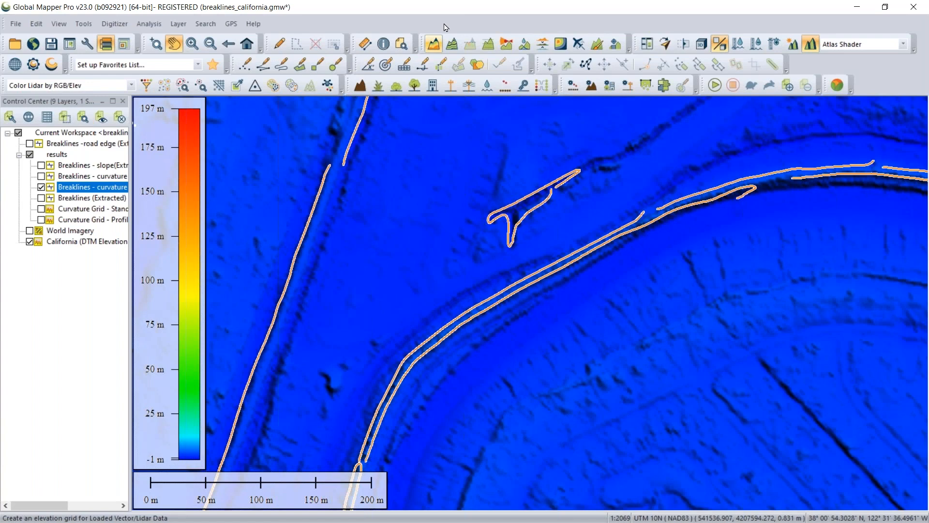
pyautogui.click(488, 44)
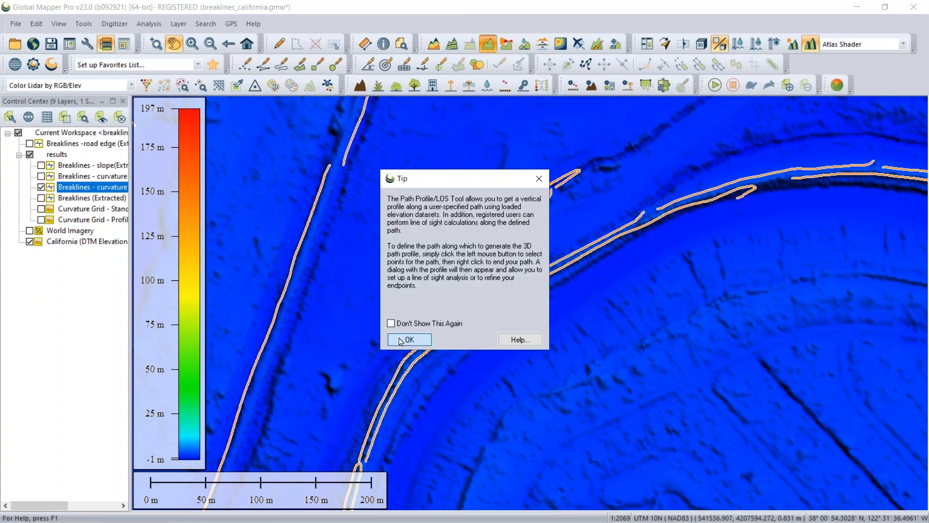
pyautogui.click(409, 340)
pyautogui.rightClick(595, 264)
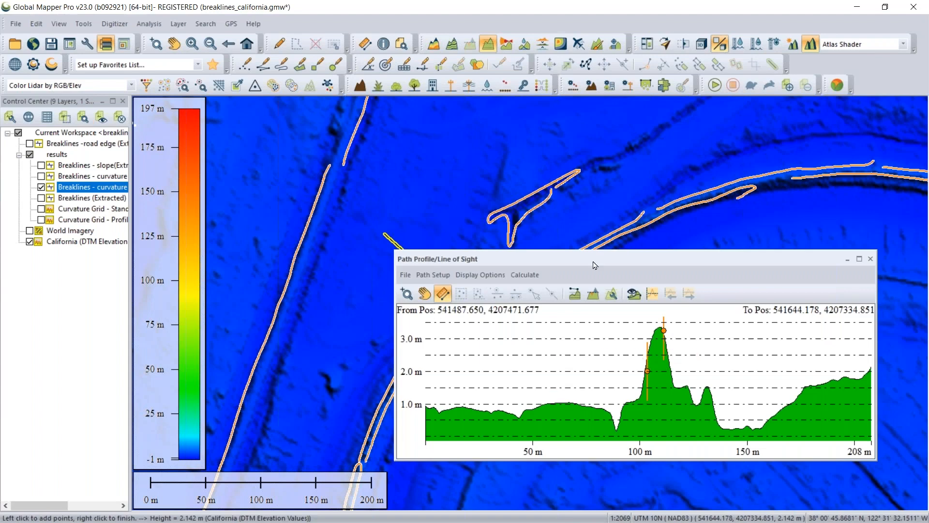
pyautogui.moveTo(595, 265); pyautogui.dragTo(577, 266)
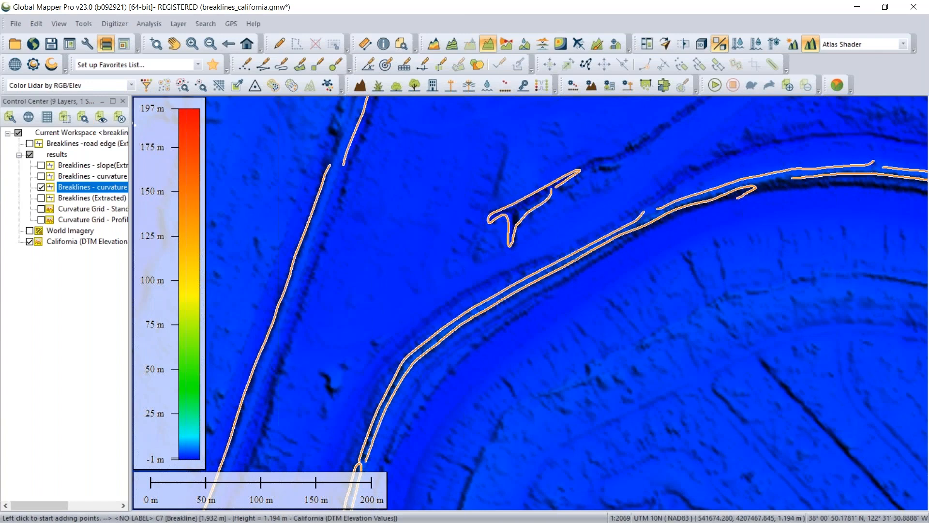
# - Hide the high-curvature breaklines, and view the flat boundary breaklines over the river area before hiding them again
pyautogui.scroll(-1, 652, 308)
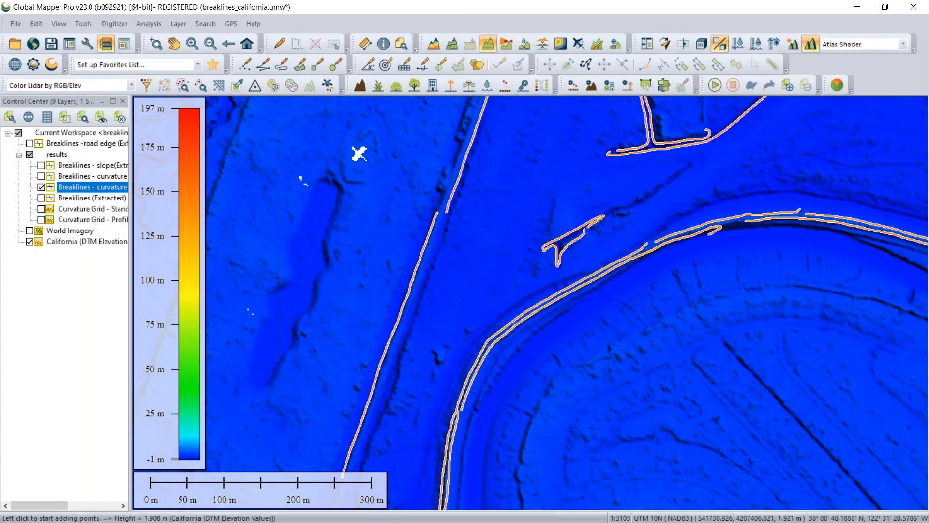
pyautogui.scroll(-1, 633, 287)
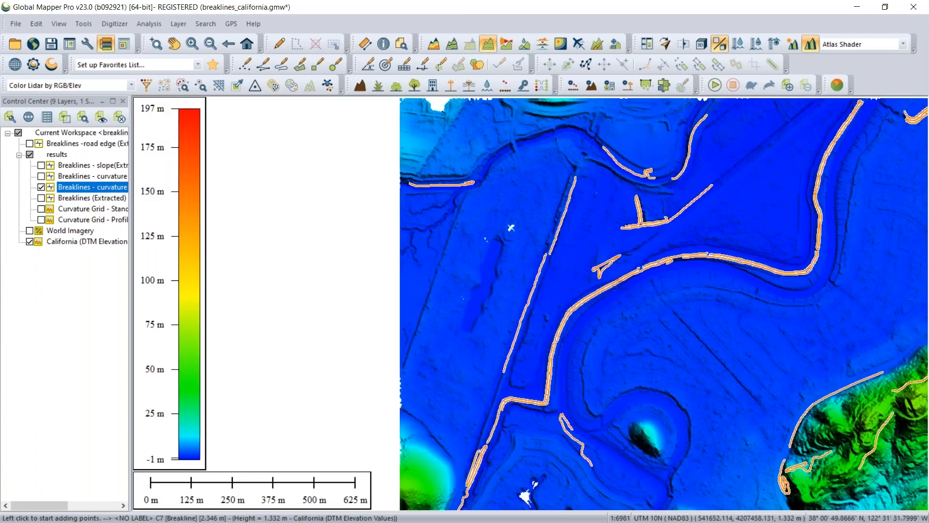
pyautogui.click(41, 187)
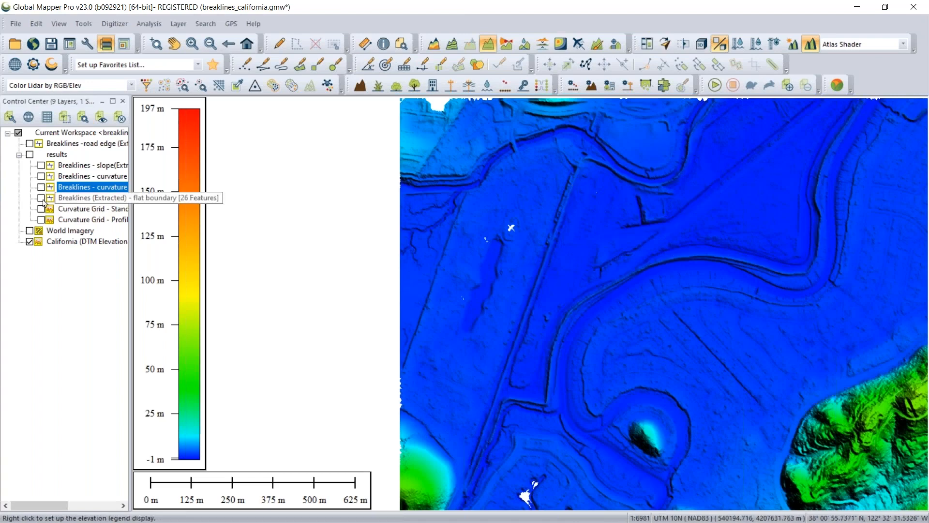
pyautogui.click(41, 198)
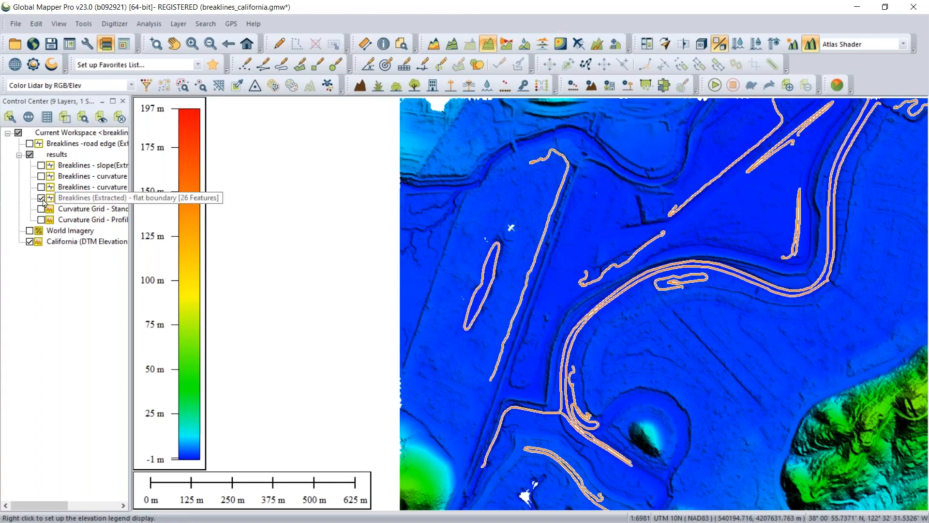
pyautogui.click(42, 198)
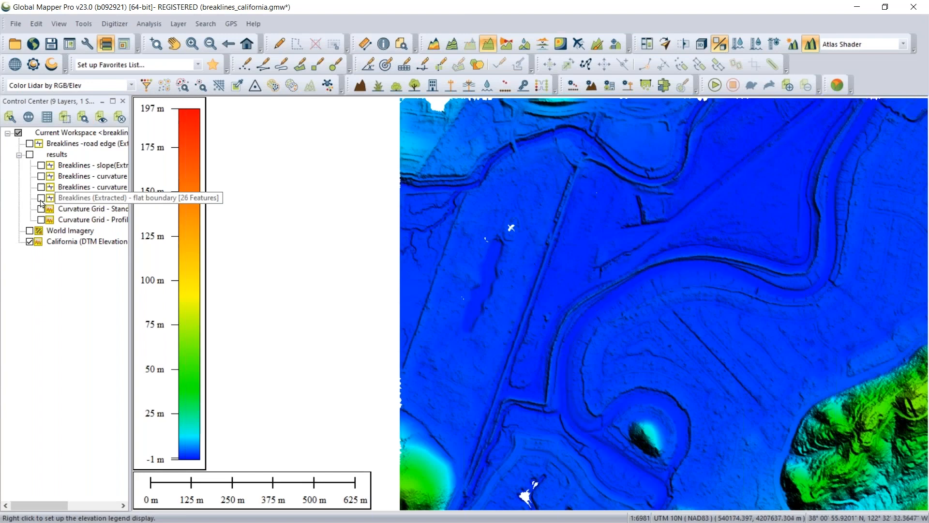
# - Show the low-curvature breaklines and examine how they follow the street edges in the residential area
pyautogui.click(41, 176)
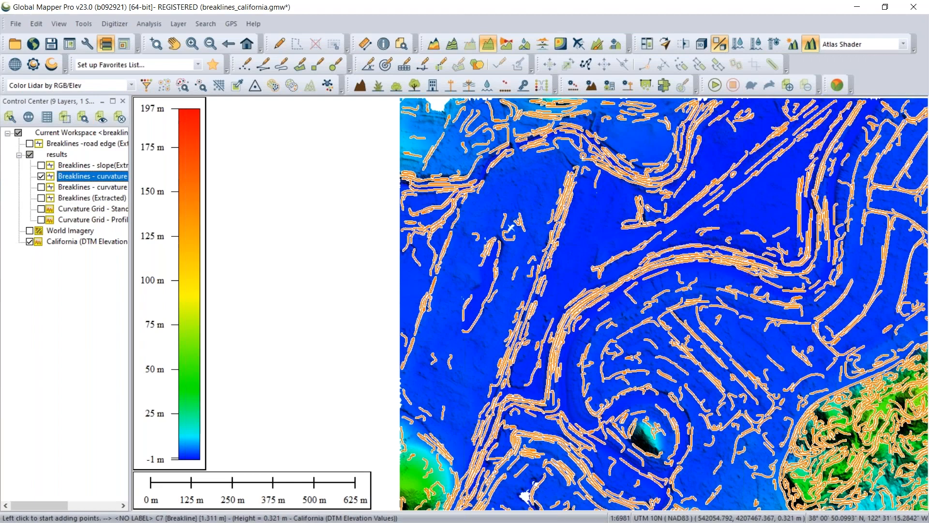
pyautogui.scroll(3, 511, 228)
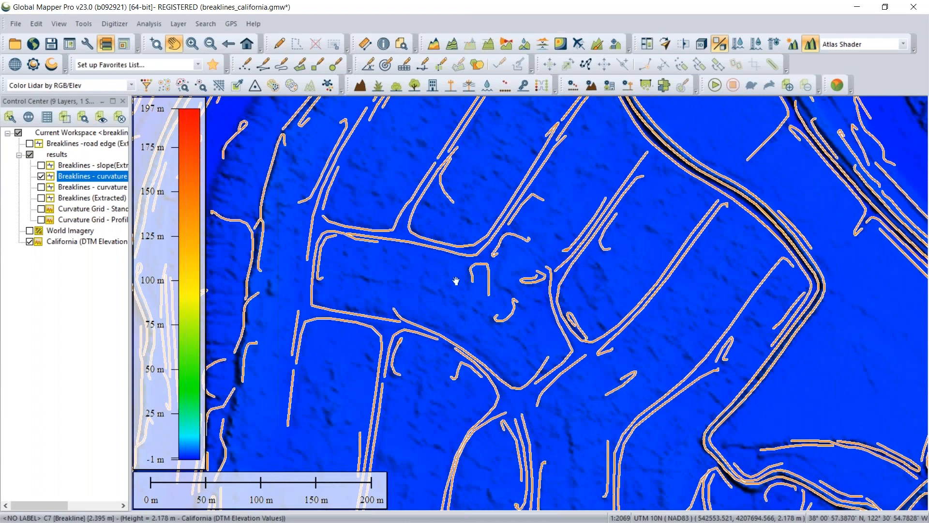
pyautogui.scroll(1, 456, 280)
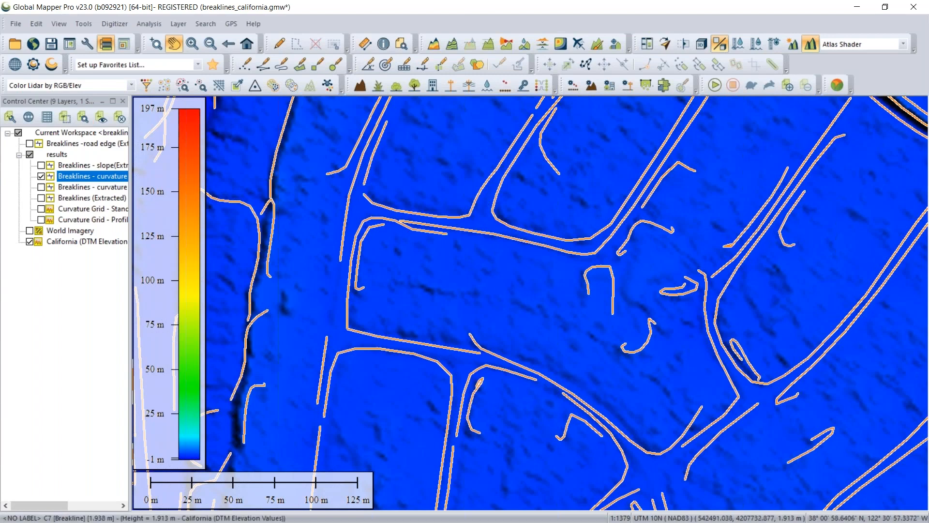
pyautogui.moveTo(482, 248); pyautogui.dragTo(511, 308)
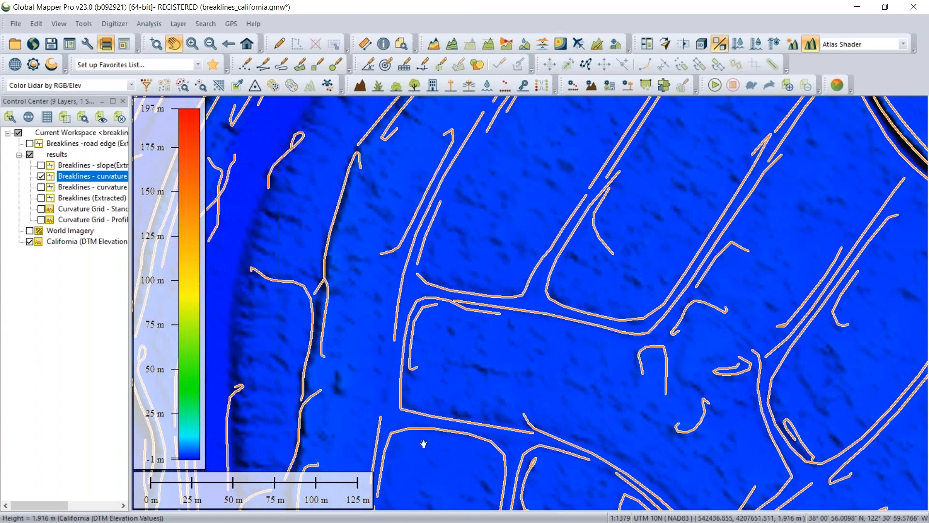
pyautogui.moveTo(423, 443); pyautogui.dragTo(337, 337)
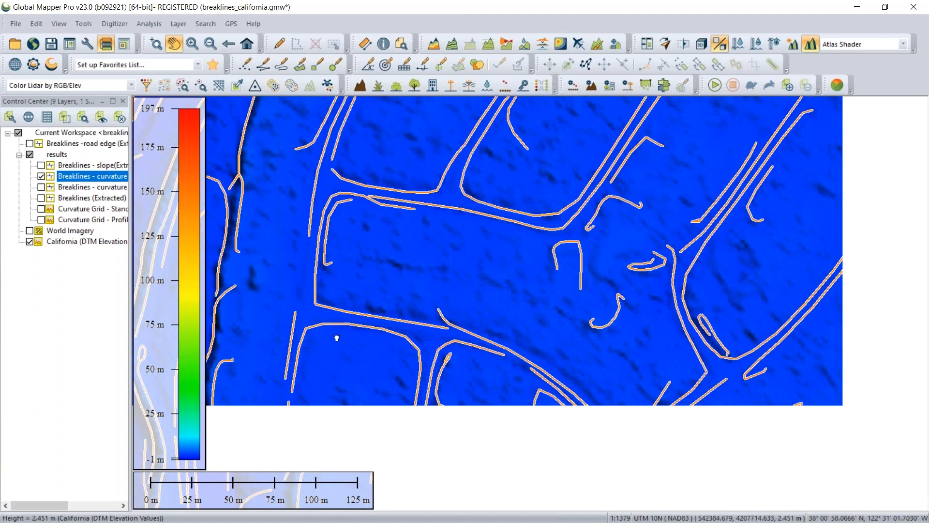
pyautogui.moveTo(337, 338); pyautogui.dragTo(298, 285)
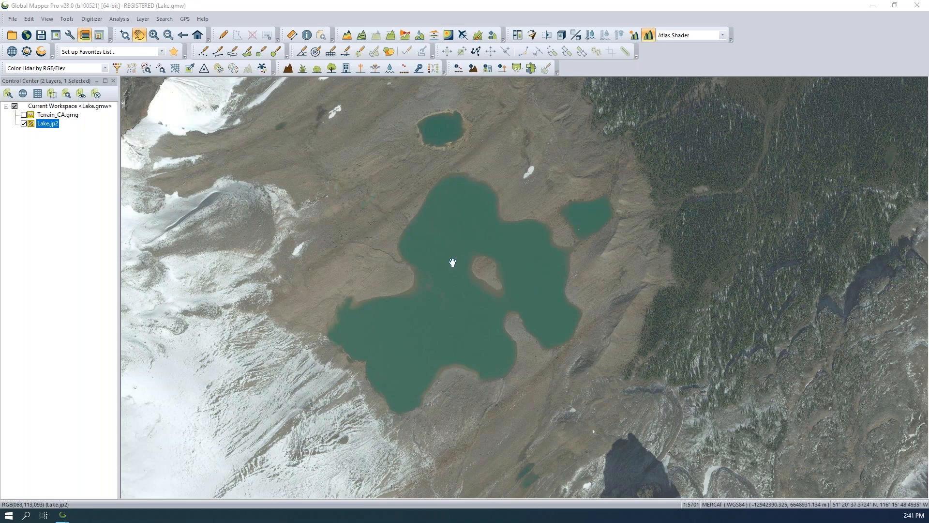
# - Start vectorizing the Lake.jp2 layer, and bring the whole main lake into the color matching preview
pyautogui.click(360, 52)
pyautogui.click(410, 230)
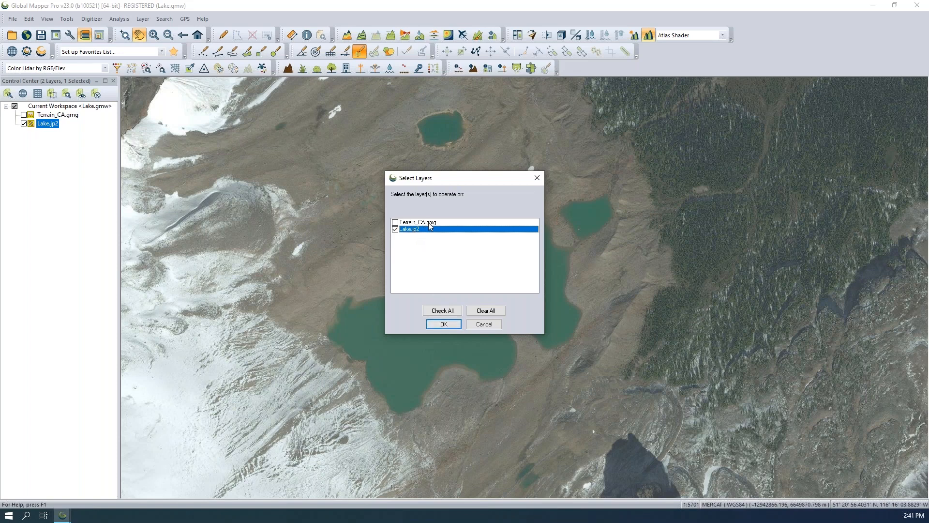
pyautogui.click(444, 324)
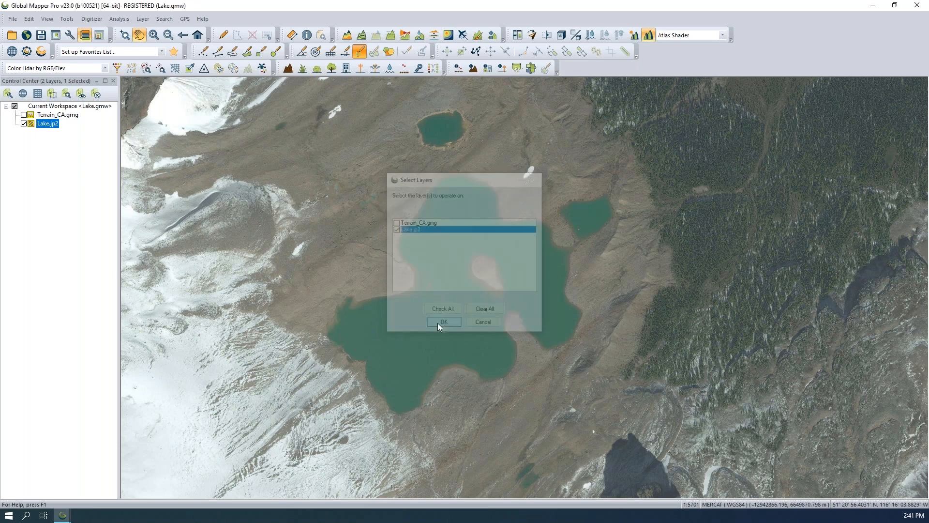
pyautogui.moveTo(429, 118); pyautogui.dragTo(243, 108)
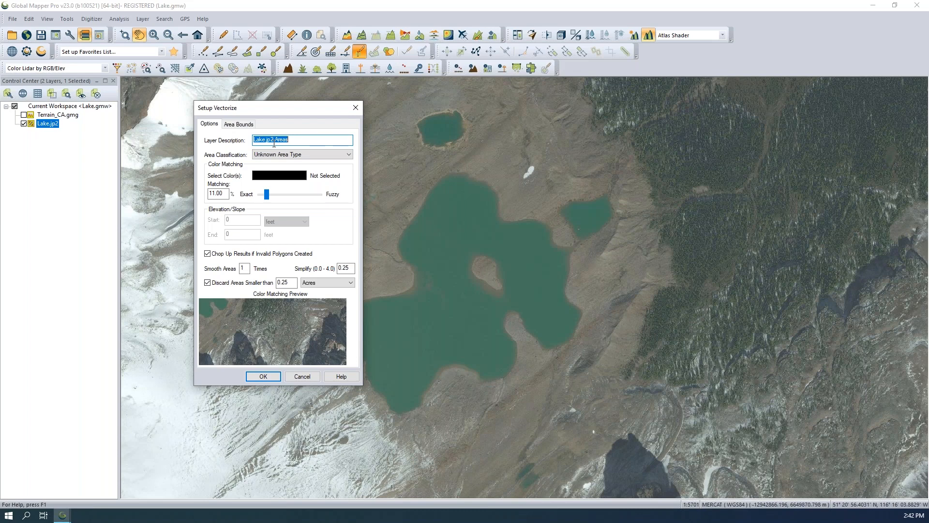
pyautogui.click(204, 303)
pyautogui.click(204, 304)
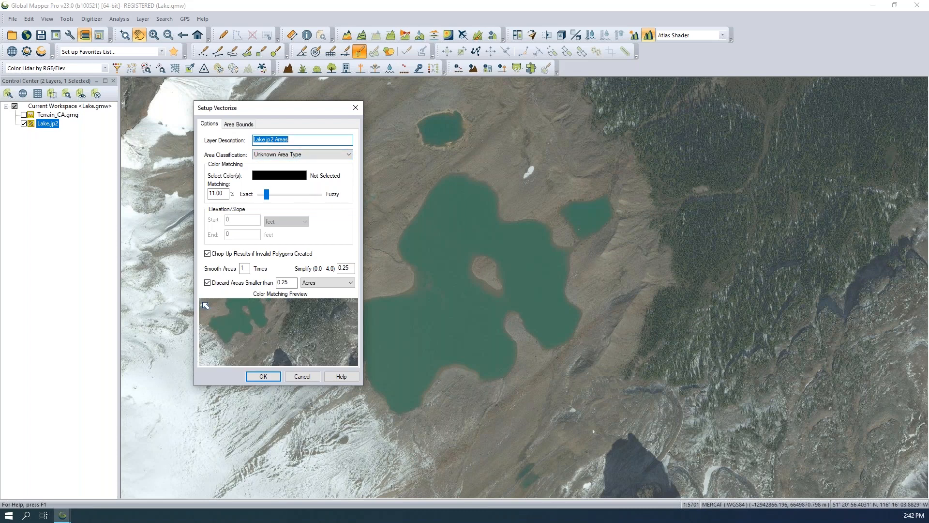
pyautogui.click(204, 304)
pyautogui.click(261, 306)
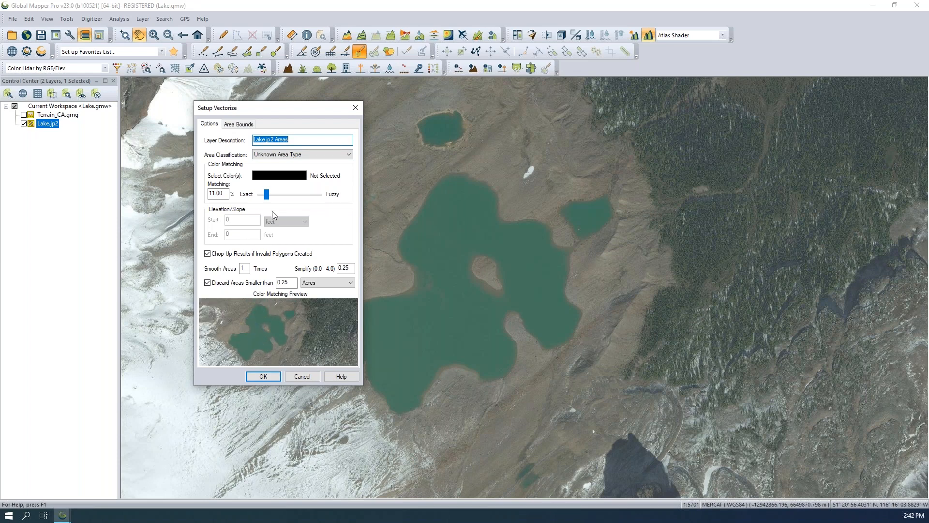
# - Pick the lake's green color from the map as the color to vectorize
pyautogui.click(266, 177)
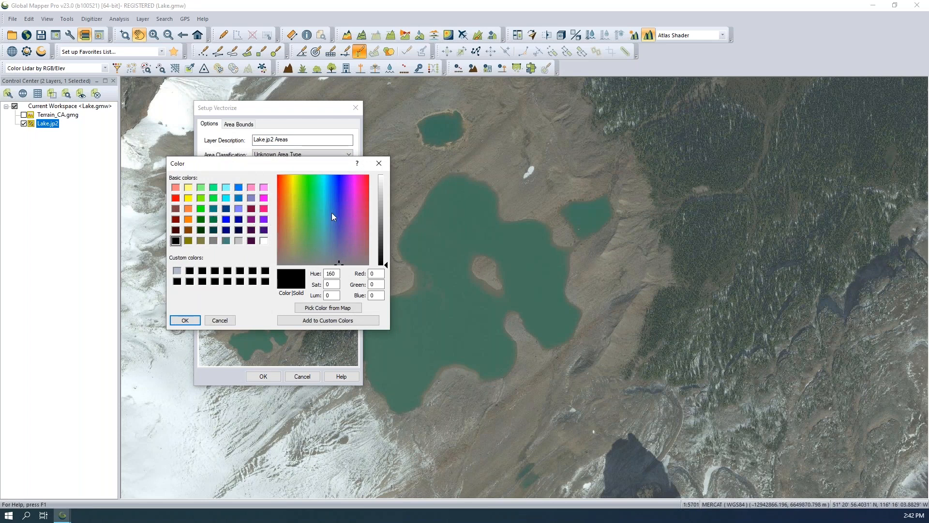
pyautogui.click(337, 312)
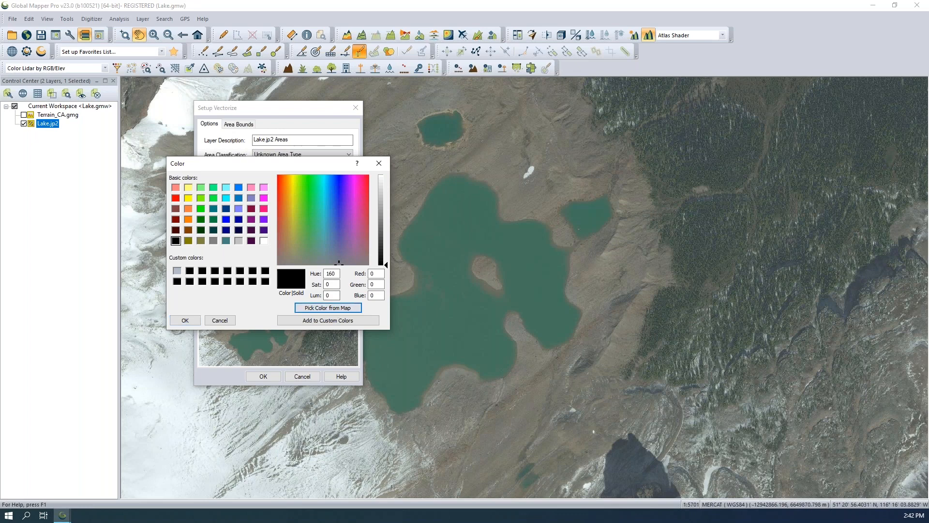
pyautogui.click(458, 312)
pyautogui.click(185, 320)
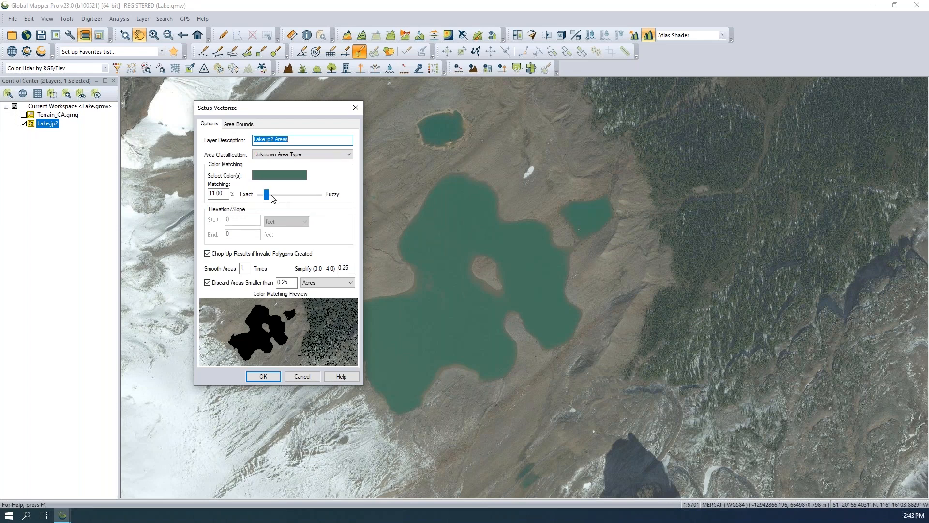
# - Test stricter and fuzzier color matching against the lake preview, and set the matching to 9%
pyautogui.moveTo(267, 194)
pyautogui.mouseDown()
pyautogui.moveTo(280, 193)
pyautogui.moveTo(259, 195)
pyautogui.moveTo(270, 194)
pyautogui.mouseUp()
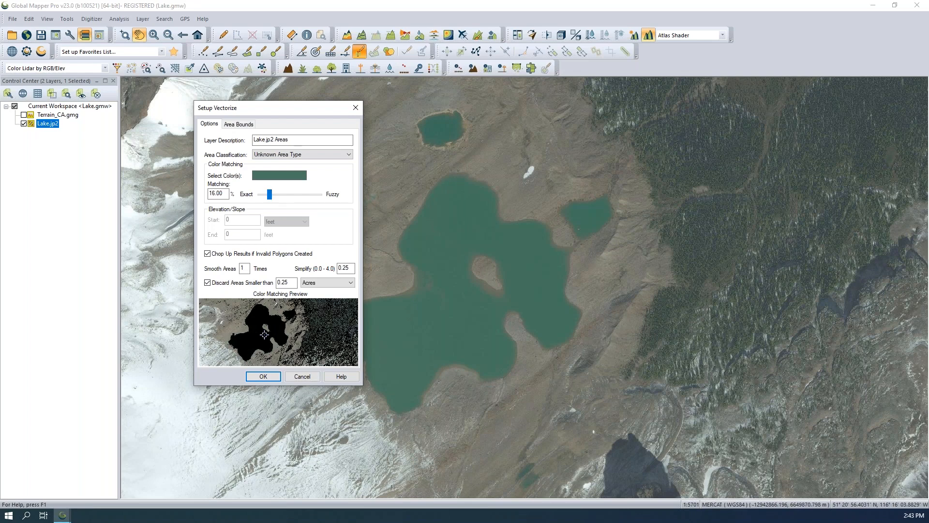
pyautogui.press('ctrl')
pyautogui.moveTo(269, 192); pyautogui.dragTo(262, 190)
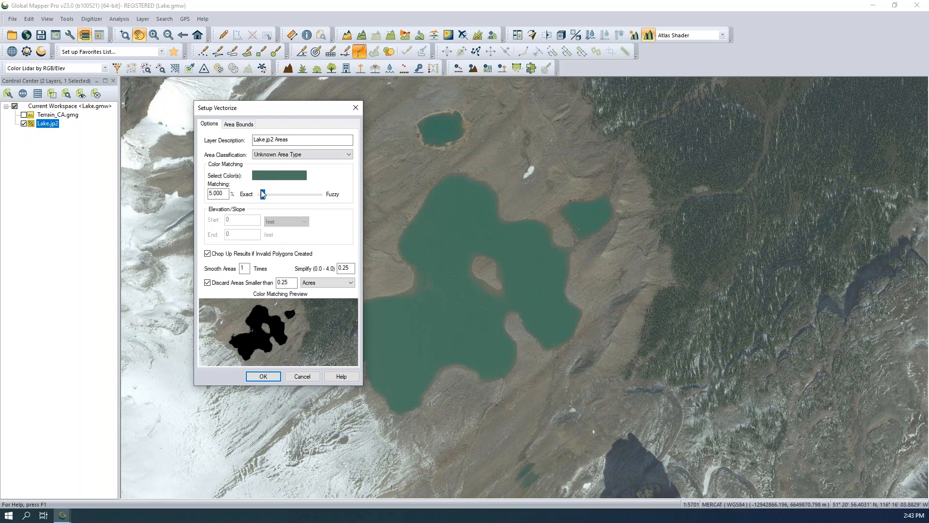
pyautogui.moveTo(262, 192); pyautogui.dragTo(259, 194)
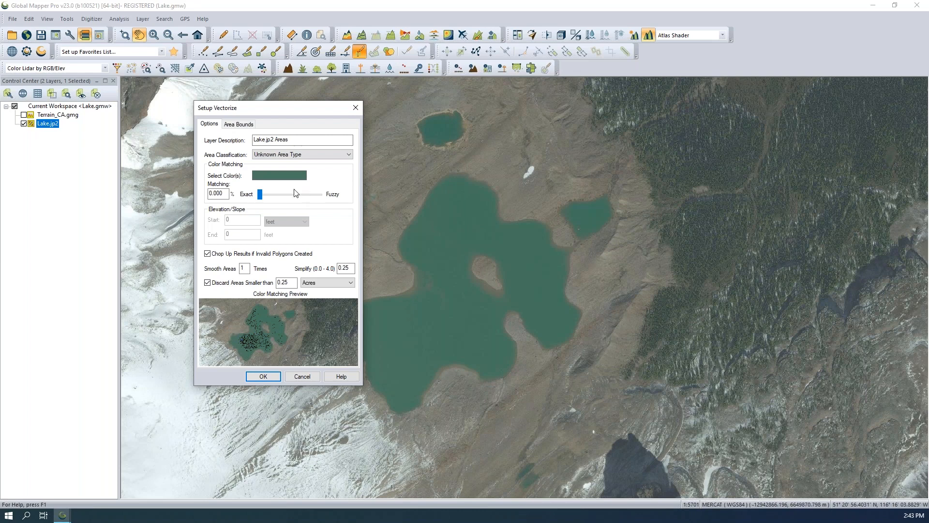
pyautogui.moveTo(260, 196); pyautogui.dragTo(293, 203)
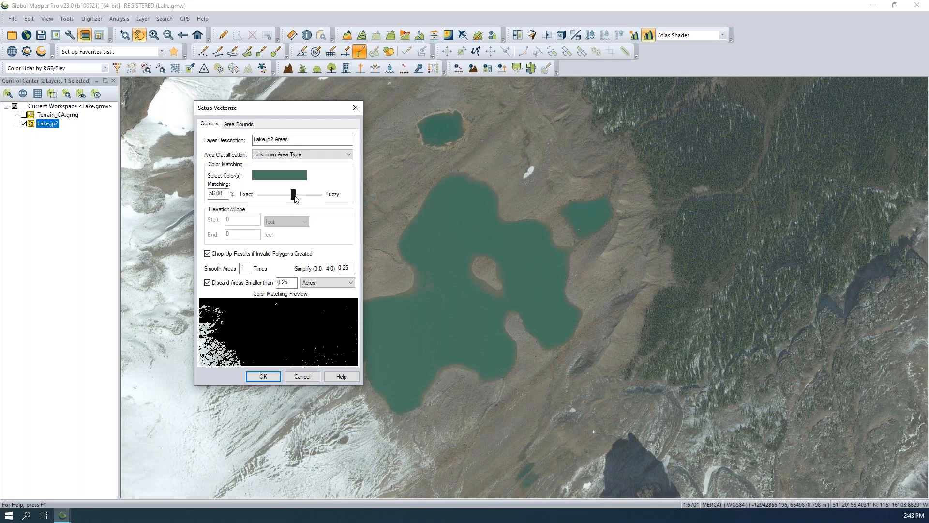
pyautogui.moveTo(293, 202); pyautogui.dragTo(265, 200)
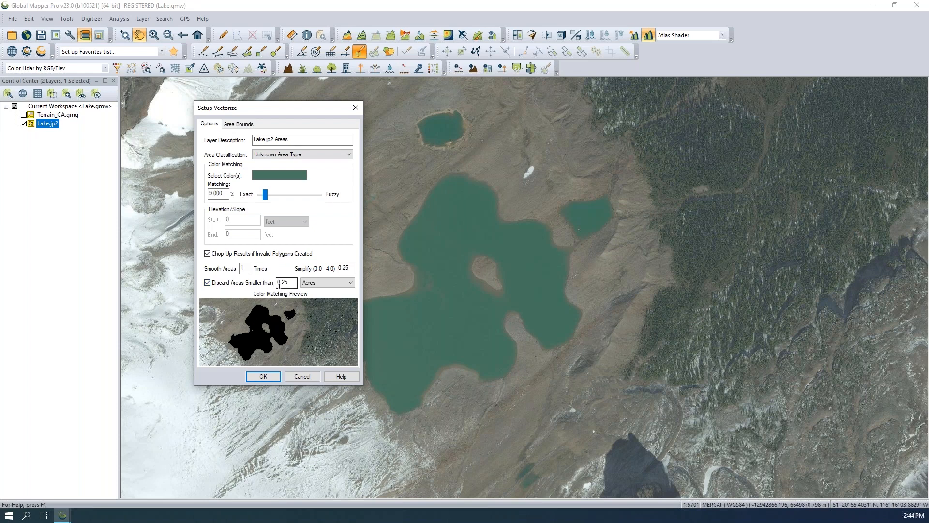
# - Discard areas smaller than 2 acres and smooth the resulting areas 2 times
pyautogui.click(306, 283)
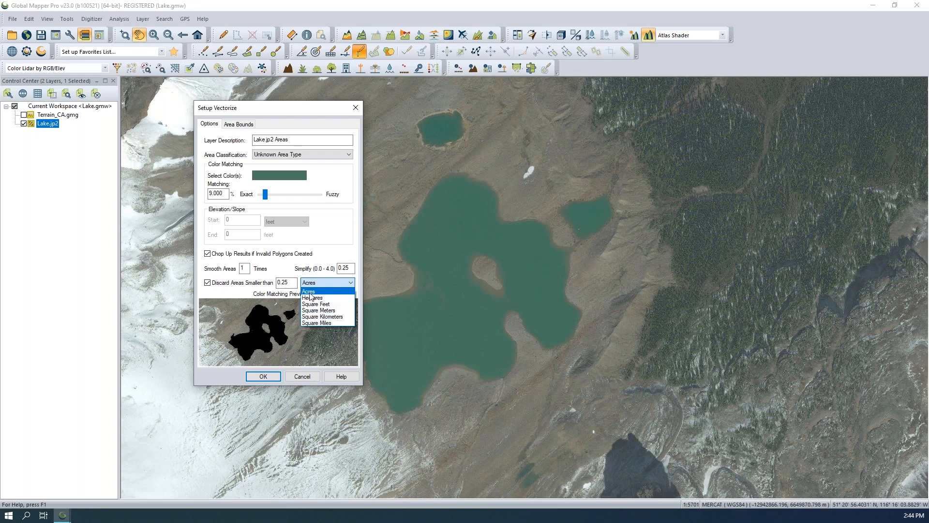
pyautogui.click(310, 293)
pyautogui.moveTo(289, 283); pyautogui.dragTo(246, 280)
pyautogui.write('2')
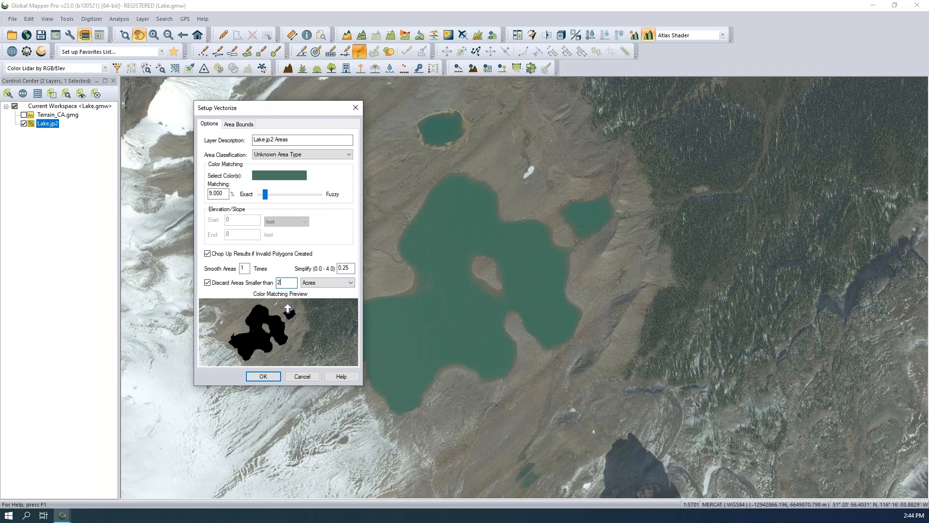
pyautogui.doubleClick(244, 269)
pyautogui.write('2')
# - Check that the bounds cover all data visible on screen, and create the lake areas layer
pyautogui.click(251, 126)
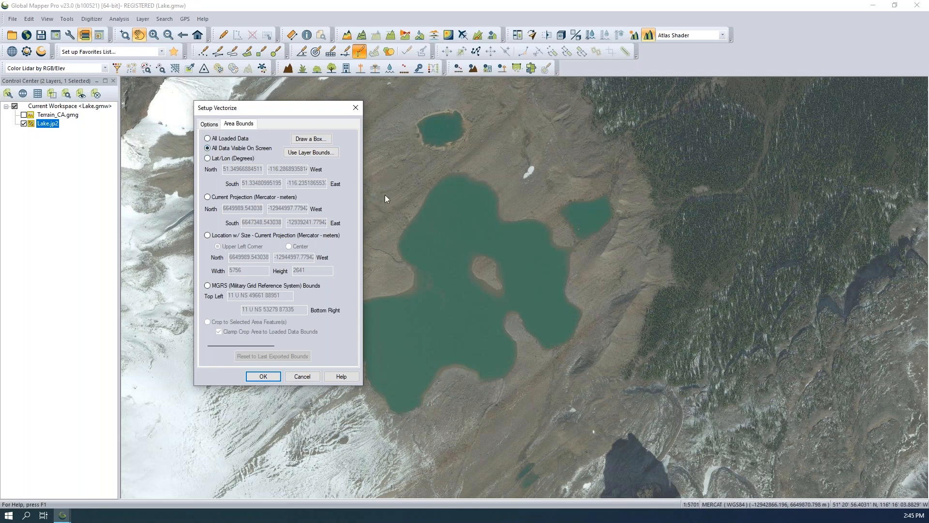
pyautogui.click(205, 125)
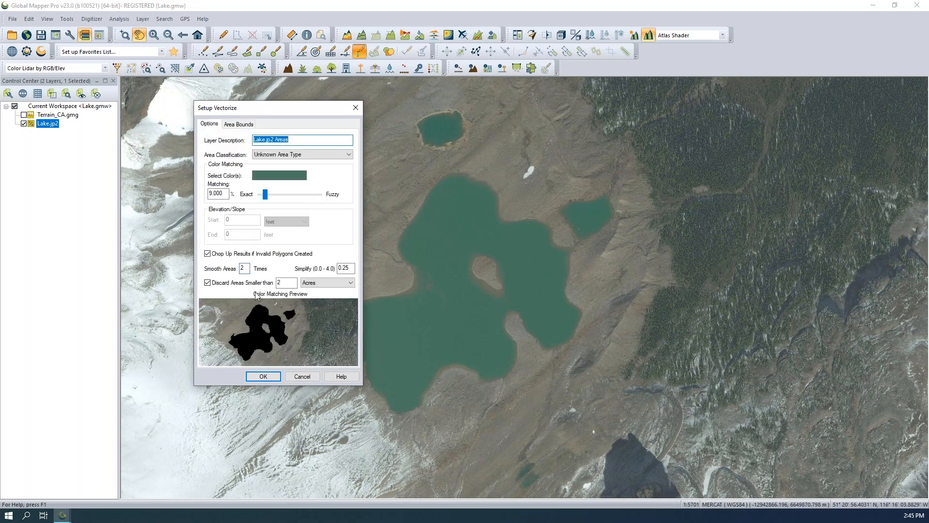
pyautogui.click(263, 376)
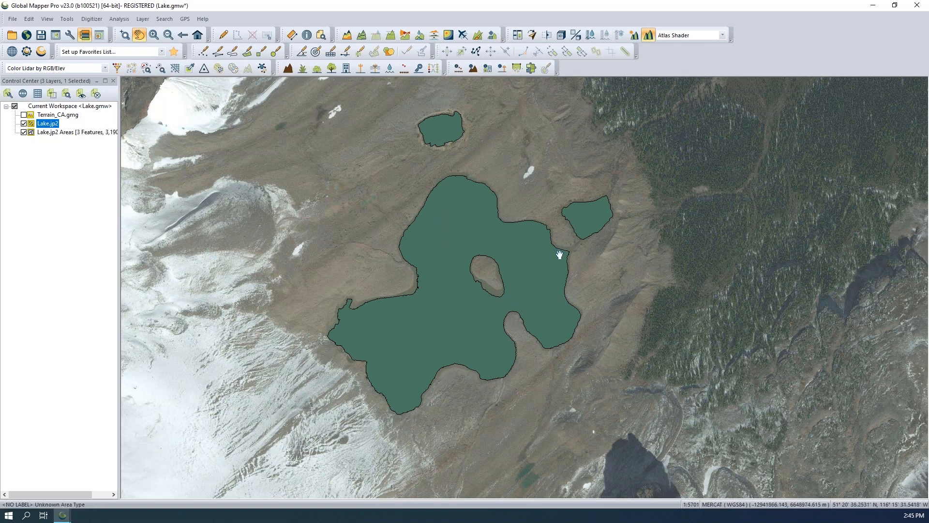
# - Hide the Lake.jp2 imagery and inspect the shoreline of the vectorized main lake up close
pyautogui.click(24, 123)
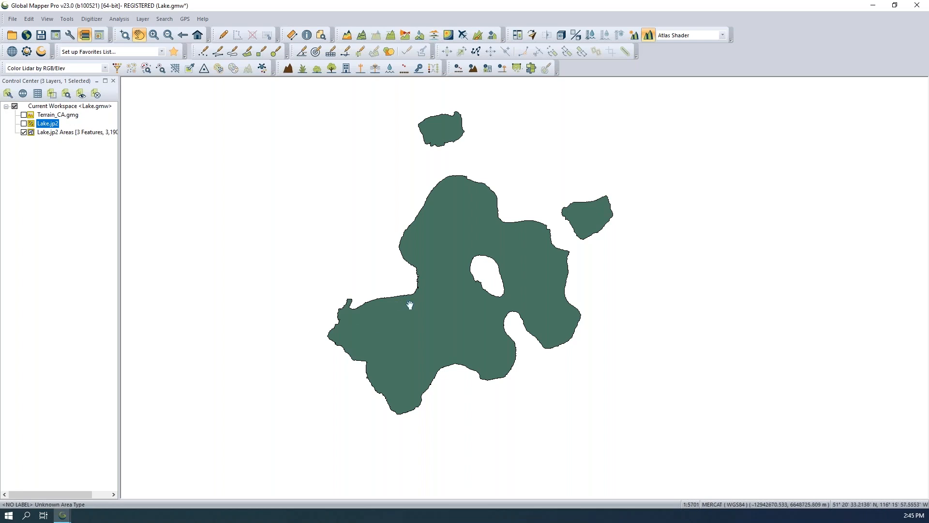
pyautogui.scroll(8, 436, 246)
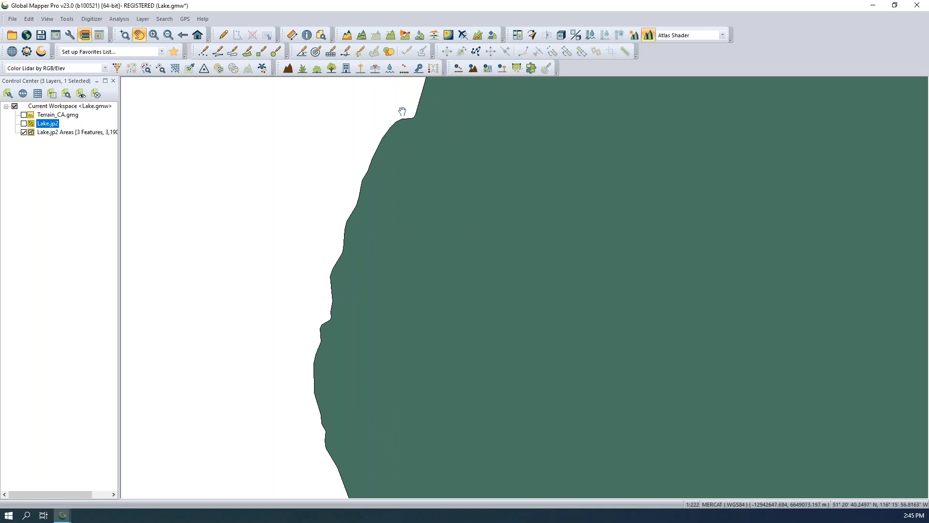
# - Show the Lake.jp2 imagery again and compare the vectorized lake areas' shoreline with it, both close up and at full lake extent
pyautogui.click(24, 124)
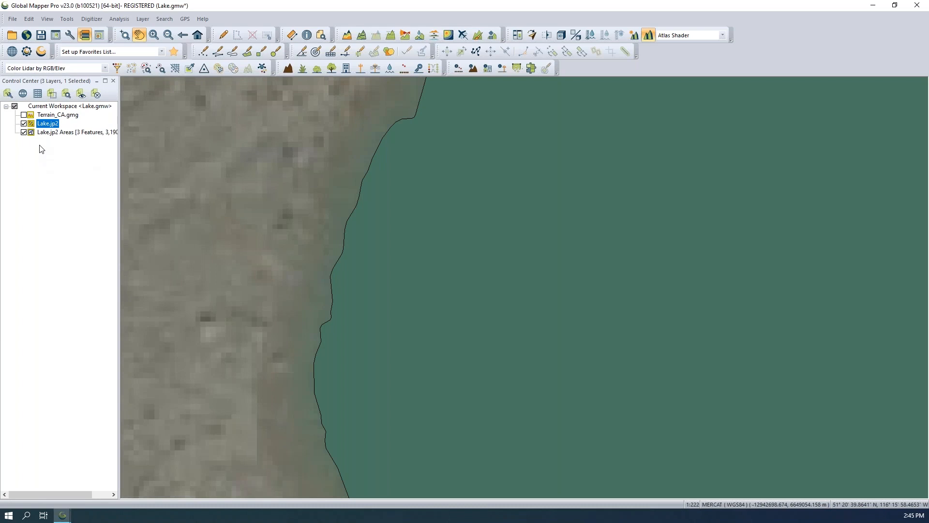
pyautogui.click(24, 132)
pyautogui.click(24, 132)
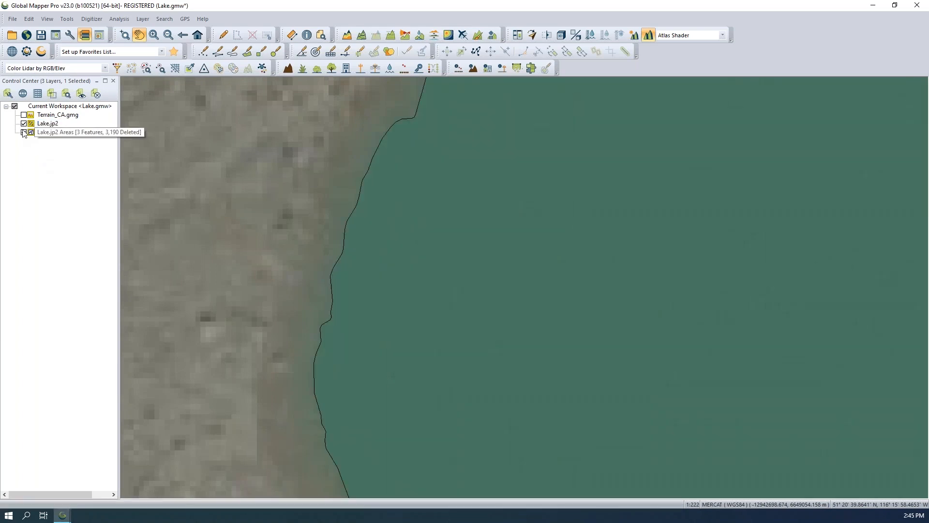
pyautogui.click(48, 132)
pyautogui.scroll(-3, 444, 266)
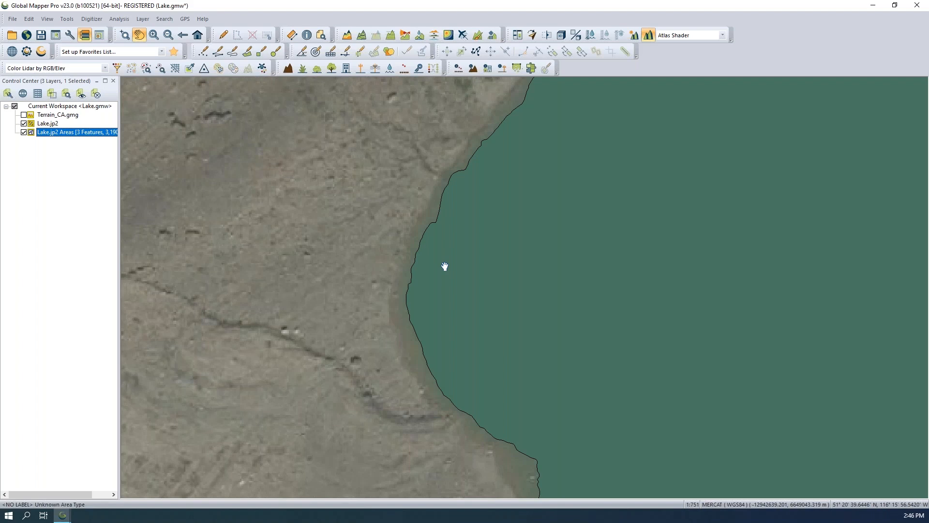
pyautogui.scroll(-3, 368, 264)
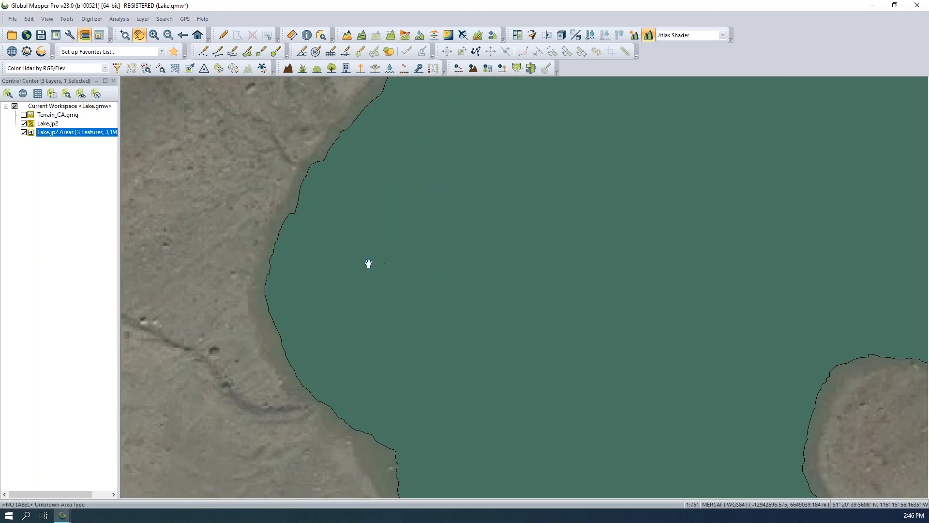
pyautogui.scroll(-1, 368, 263)
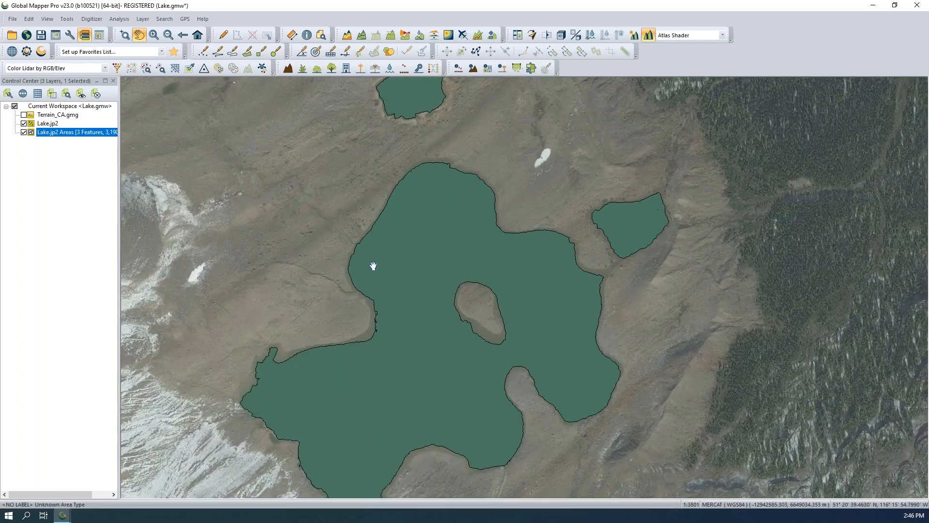
# - Hide the lake areas and the Lake.jp2 imagery, and display the whole Terrain_CA.gmg terrain layer instead
pyautogui.click(24, 132)
pyautogui.click(23, 115)
pyautogui.click(24, 125)
pyautogui.click(24, 124)
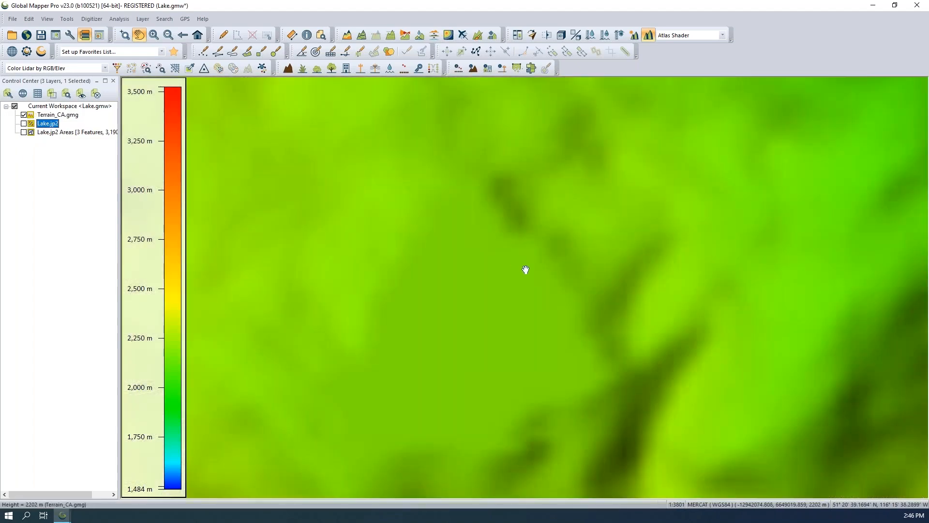
pyautogui.scroll(-6, 522, 268)
pyautogui.scroll(-2, 512, 267)
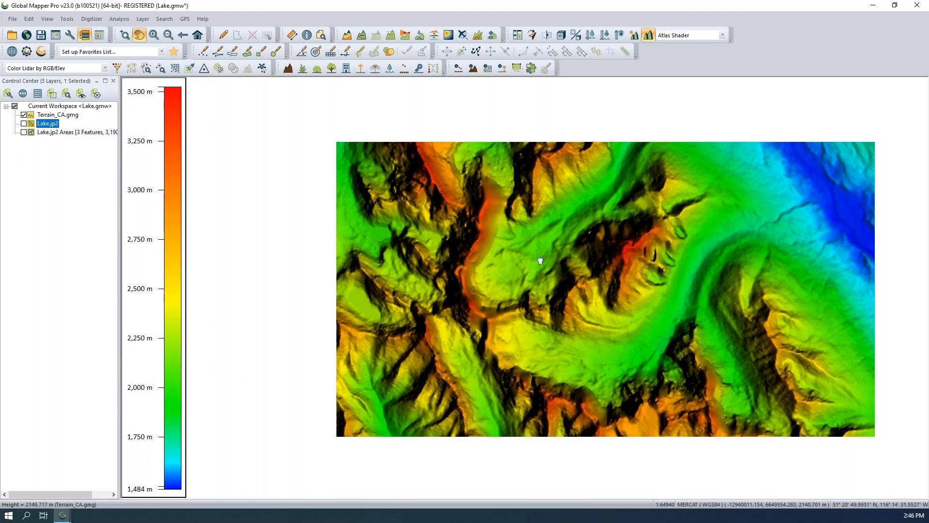
pyautogui.moveTo(540, 261); pyautogui.dragTo(447, 261)
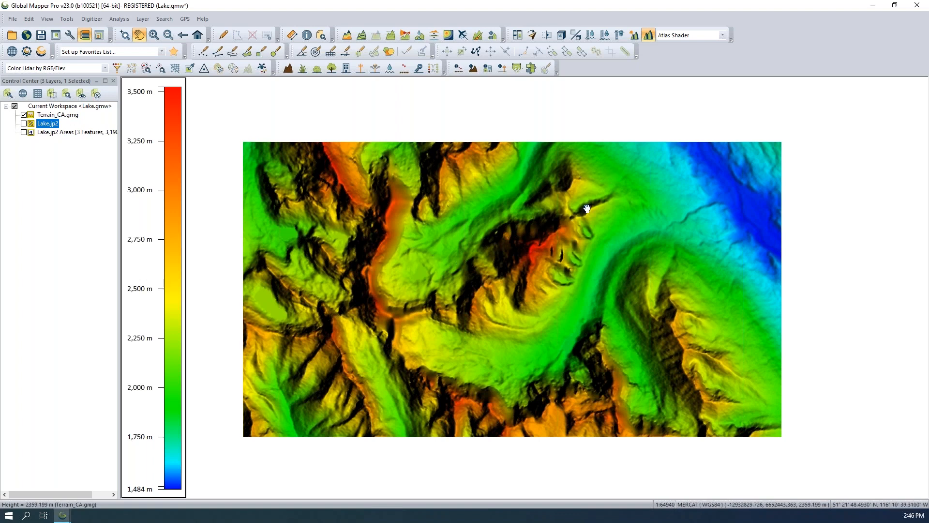
# - Shade the terrain with the Slope Shader, and switch it to the Custom Slope Shader
pyautogui.click(705, 37)
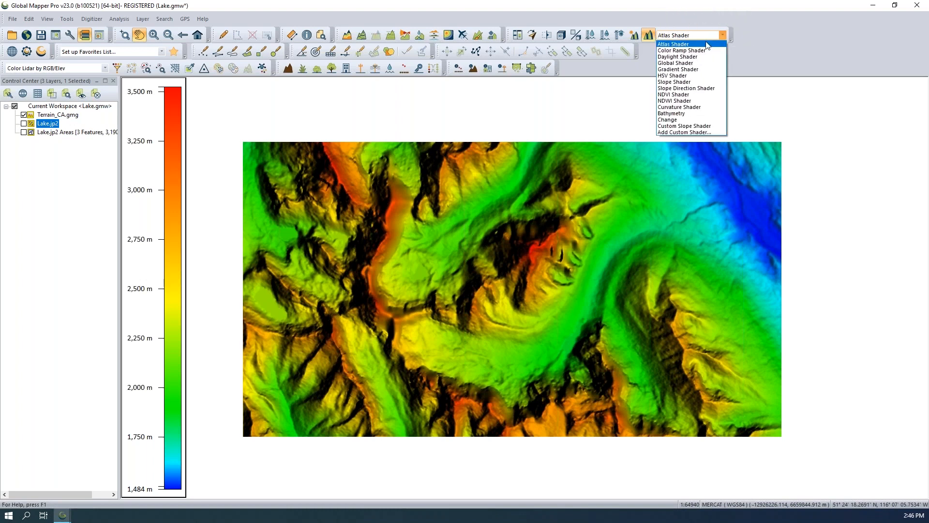
pyautogui.click(690, 83)
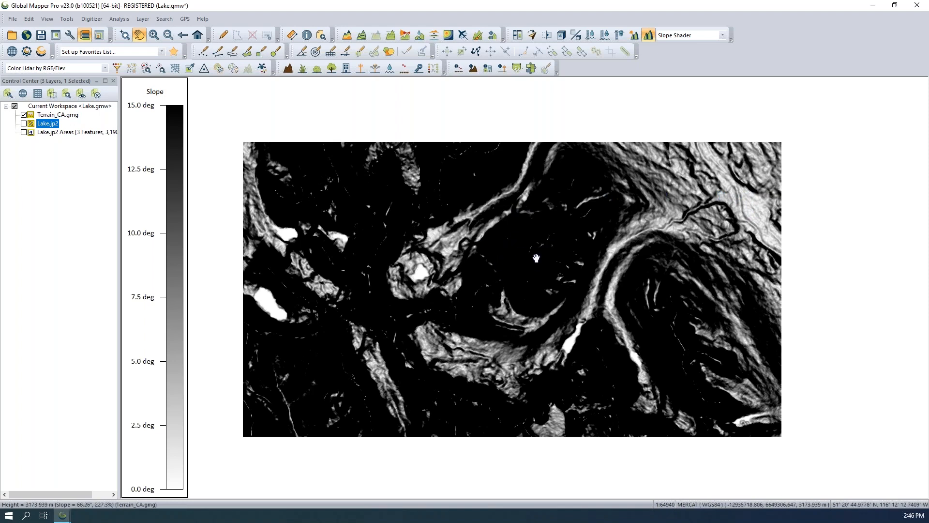
pyautogui.click(690, 36)
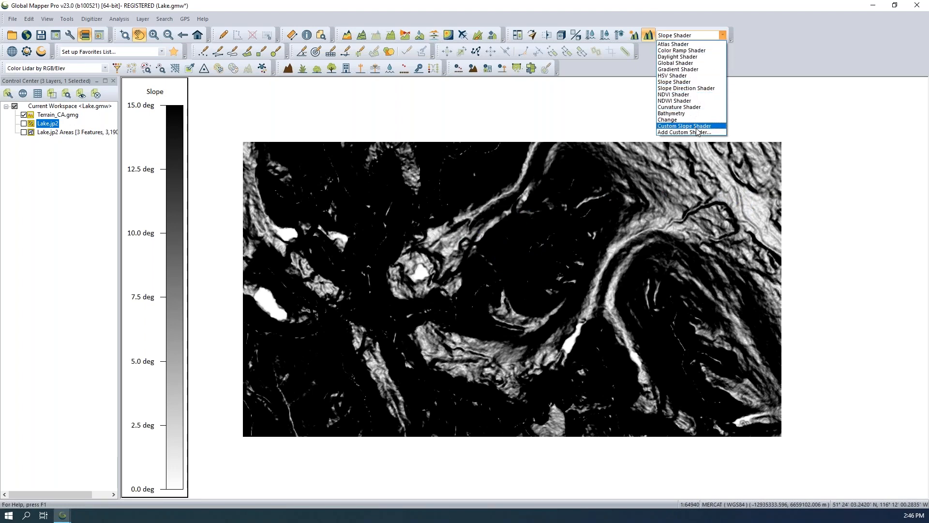
pyautogui.click(697, 126)
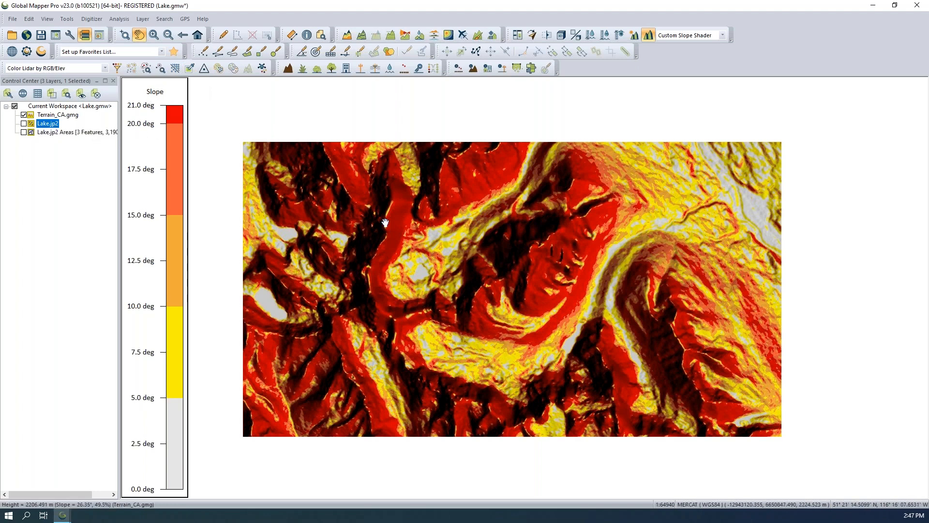
# - Set up a Vectorize Raster operation on the Terrain_CA.gmg layer only, keeping the terrain in view beside the setup dialog
pyautogui.click(77, 116)
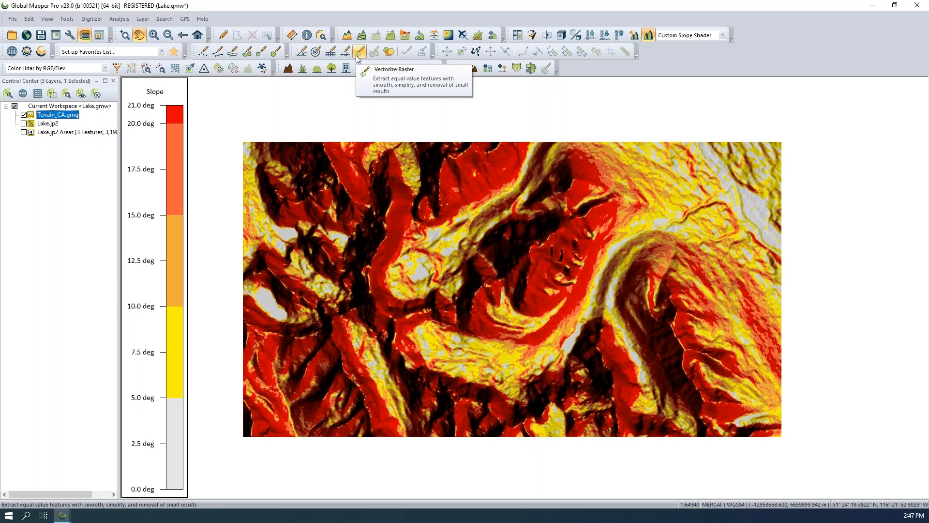
pyautogui.click(144, 19)
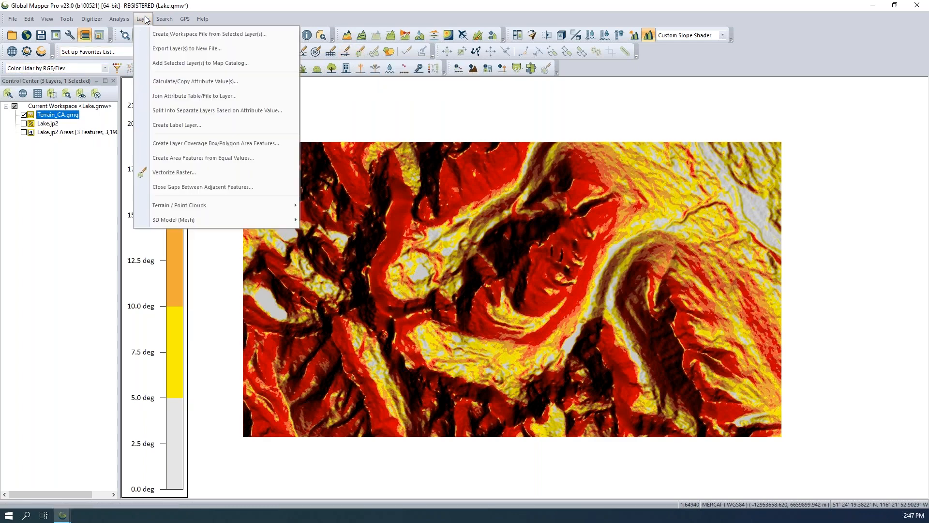
pyautogui.click(188, 173)
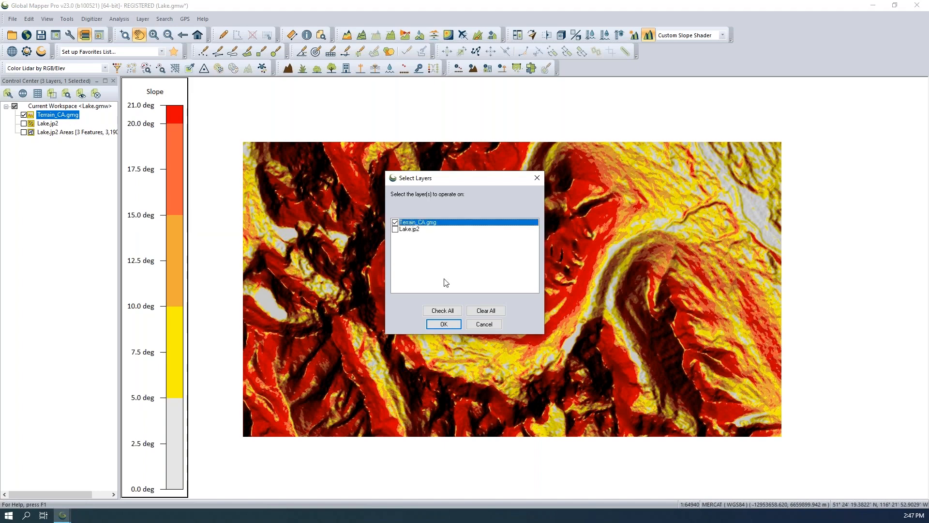
pyautogui.click(444, 324)
pyautogui.moveTo(434, 122); pyautogui.dragTo(254, 94)
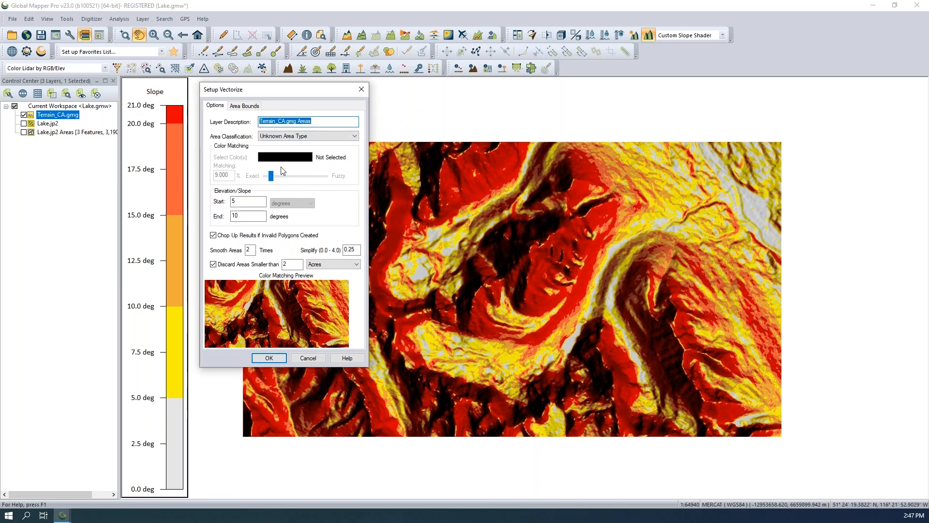
# - Set the slope range for vectorizing to start at 0 and end at 5 degrees
pyautogui.doubleClick(257, 201)
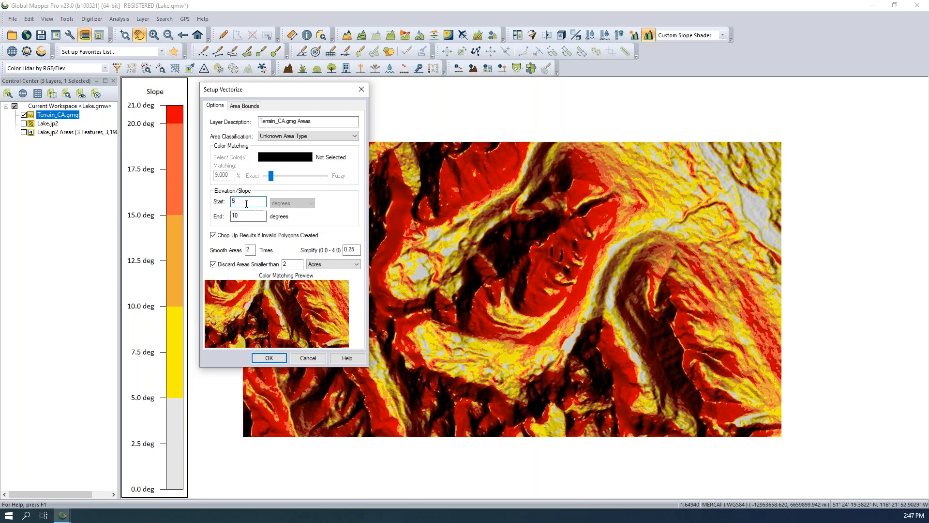
pyautogui.write('1')
pyautogui.press('Tab')
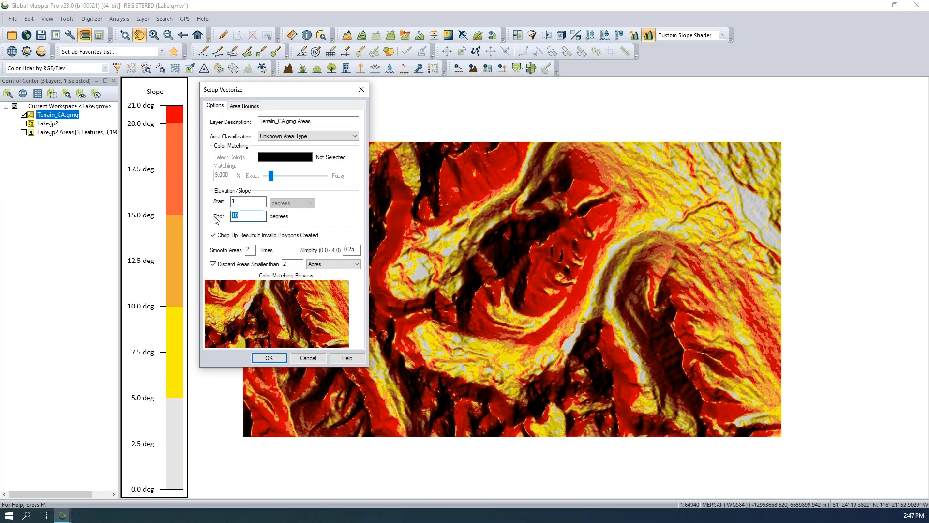
pyautogui.hotkey('shift', 'Tab')
pyautogui.write('0')
pyautogui.press('Tab')
pyautogui.write('5')
# - Smooth the areas 1 time with a simplification of 0.25, and create the terrain slope areas layer
pyautogui.doubleClick(249, 250)
pyautogui.write('1')
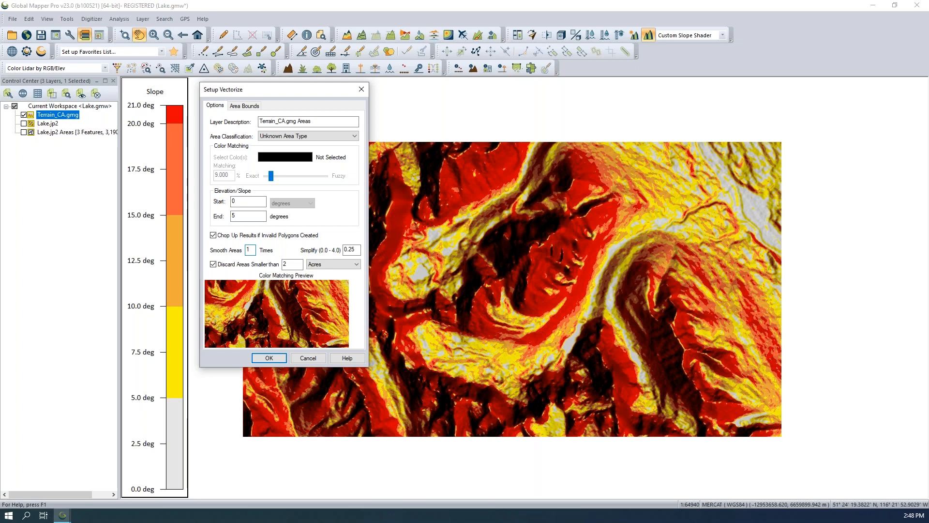
pyautogui.press('Tab')
pyautogui.write('0.25')
pyautogui.click(269, 358)
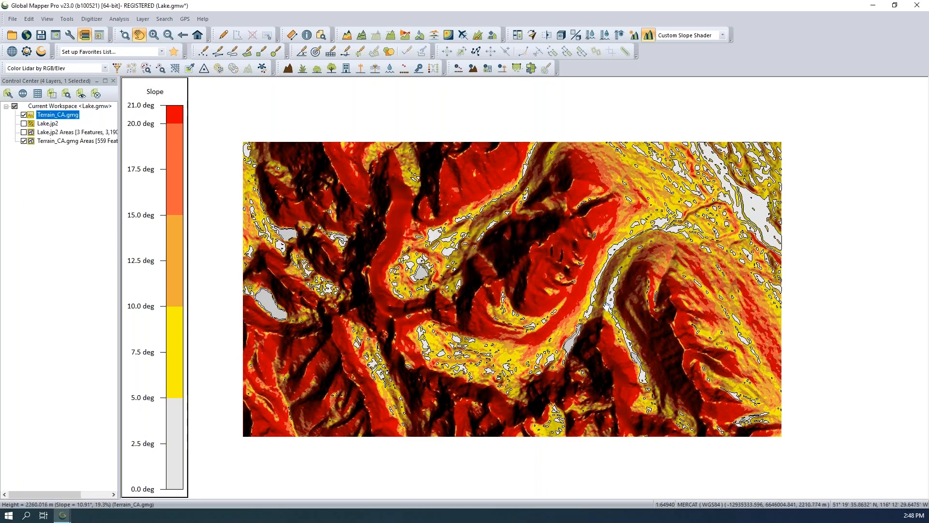
# - Inspect the vectorized slope areas up close, toggling their layer to compare them with the shaded terrain
pyautogui.scroll(3, 606, 232)
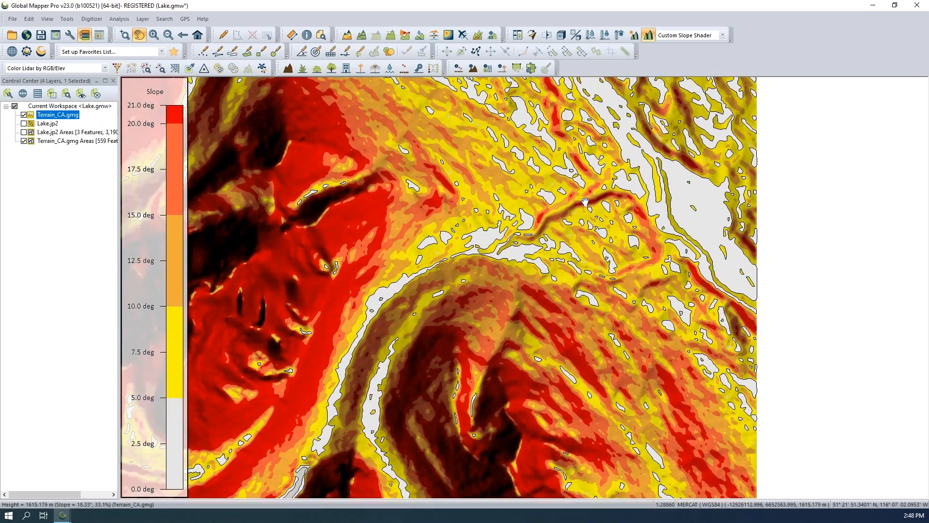
pyautogui.moveTo(586, 202); pyautogui.dragTo(539, 285)
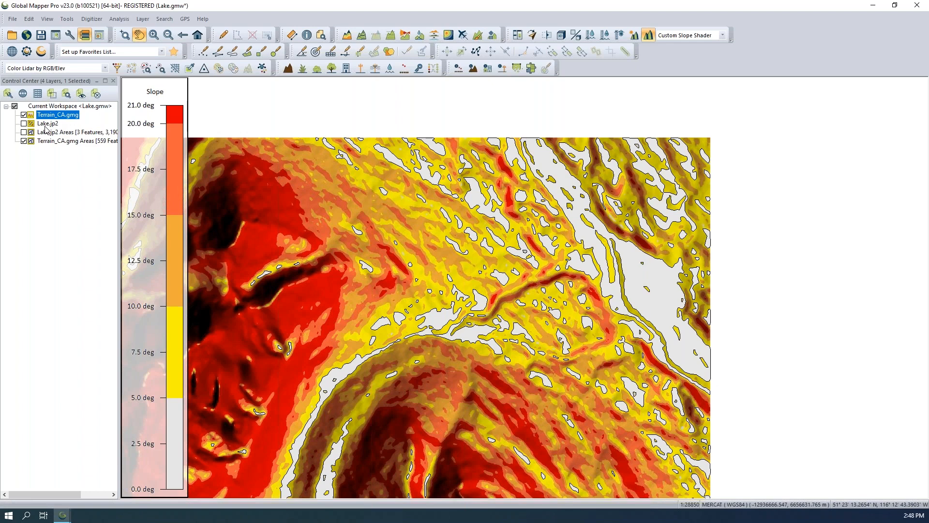
pyautogui.click(23, 141)
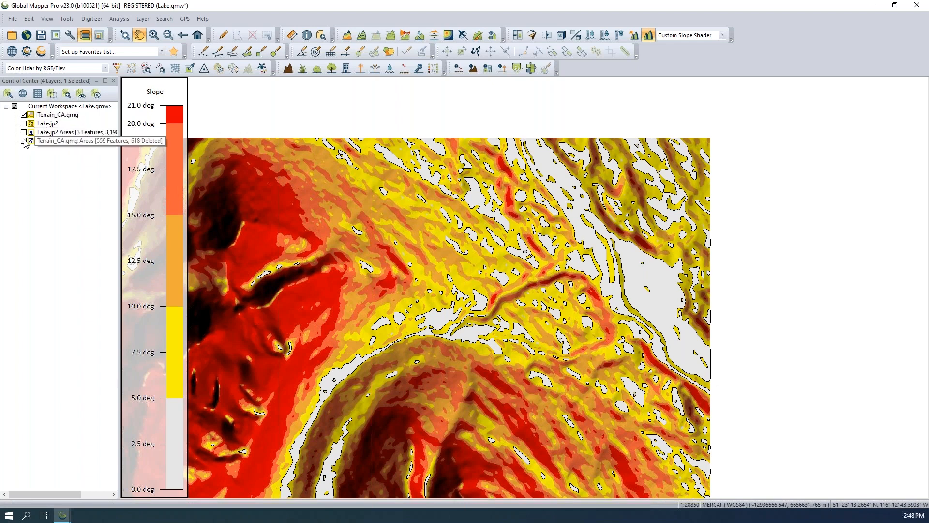
pyautogui.click(23, 141)
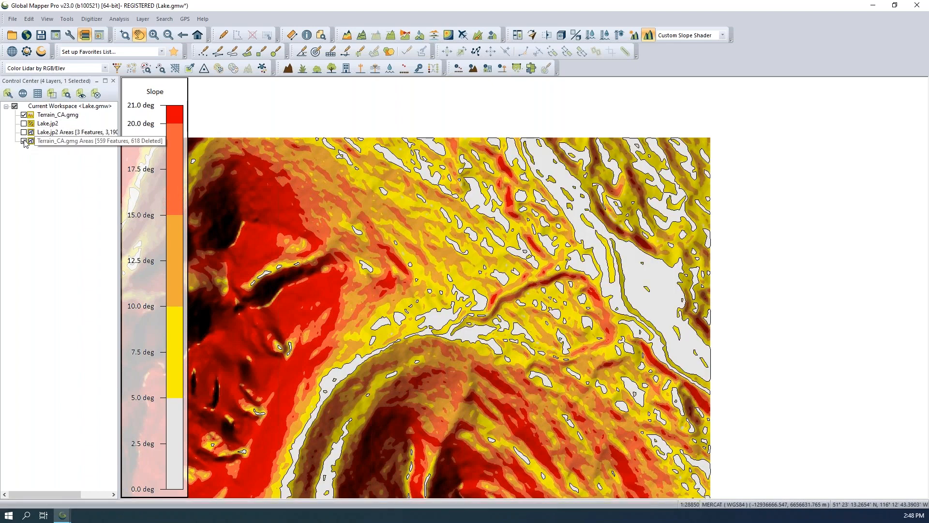
pyautogui.click(24, 140)
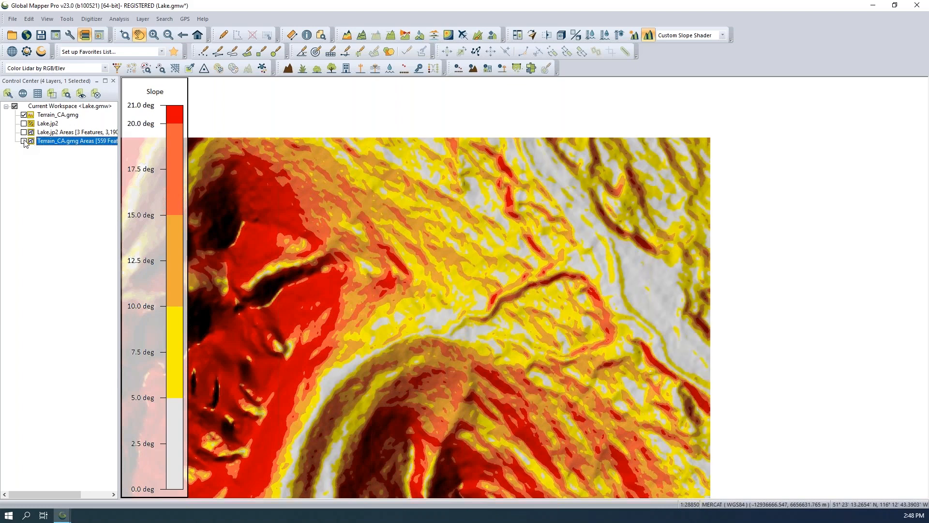
pyautogui.click(24, 141)
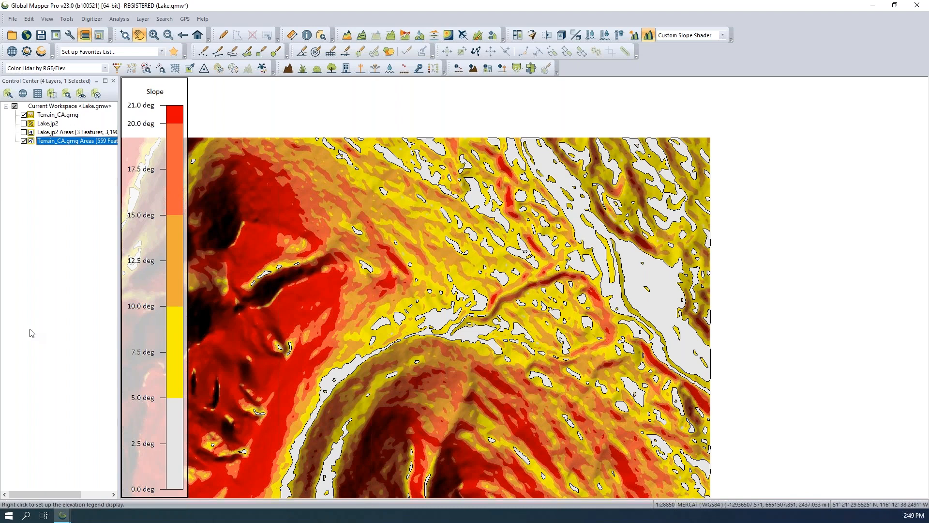
pyautogui.moveTo(334, 283); pyautogui.dragTo(347, 248)
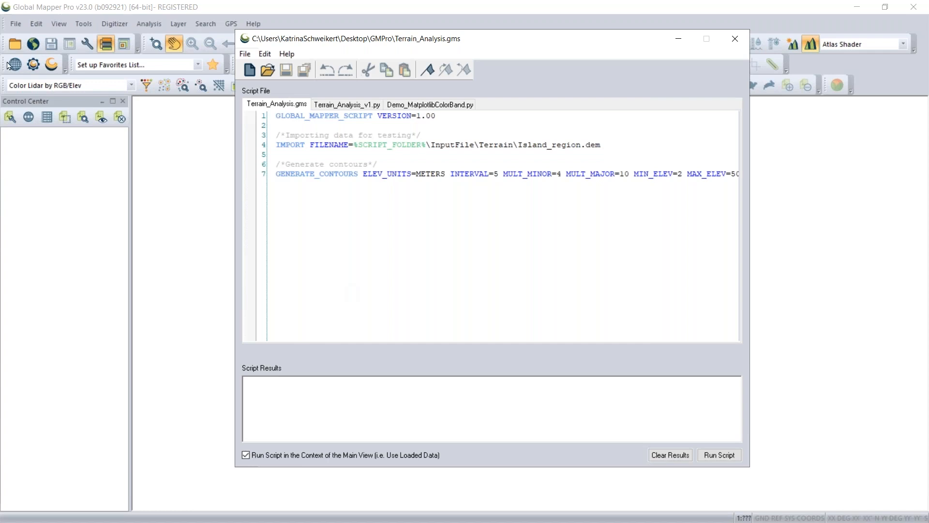
# - Run the Terrain_Analysis.gms script to import Island_region.dem and generate contours, and move the script editor to reveal the map
pyautogui.click(9, 27)
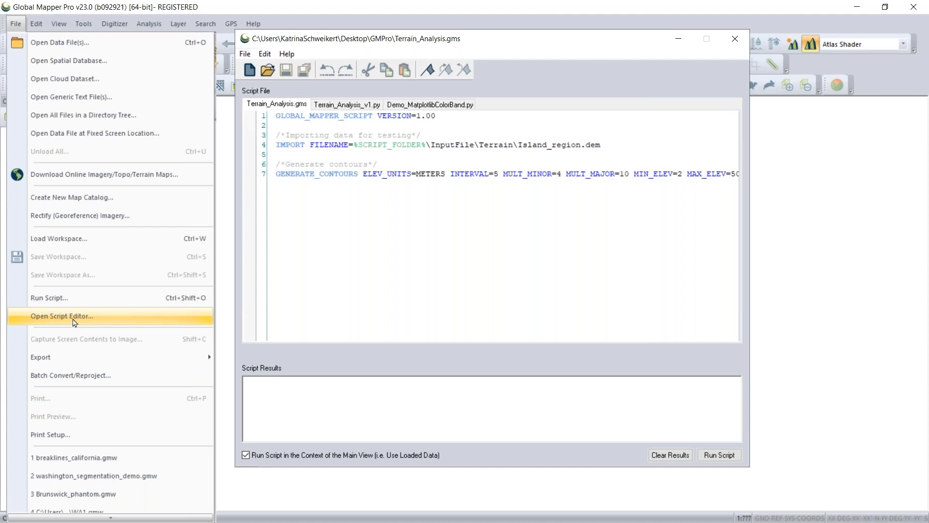
pyautogui.click(349, 173)
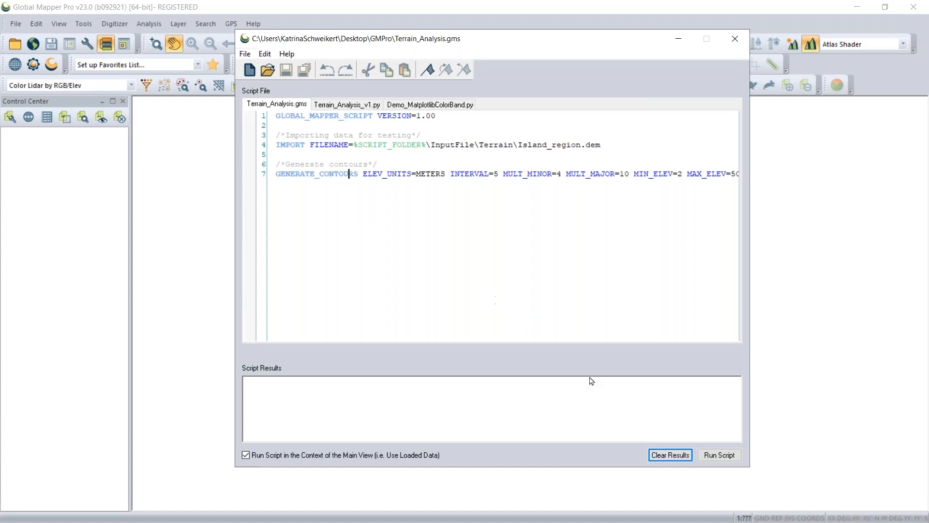
pyautogui.click(715, 455)
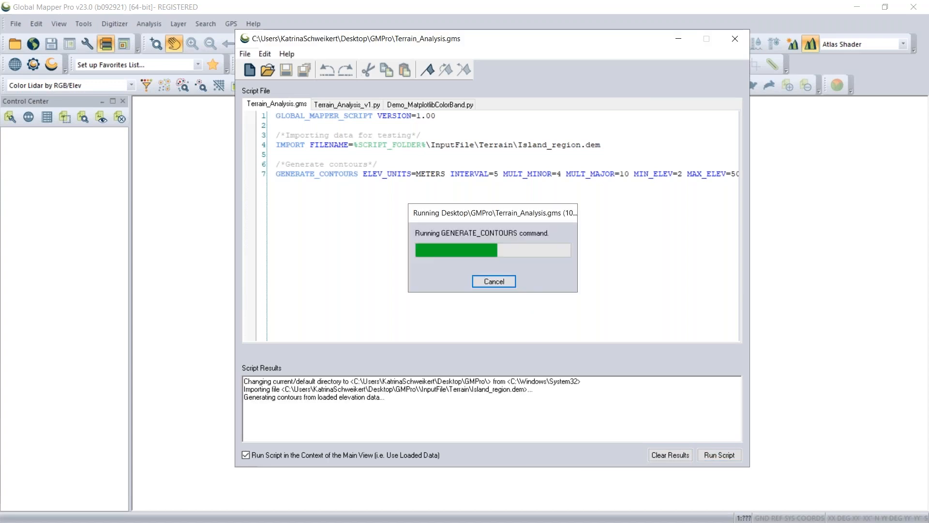
pyautogui.click(498, 74)
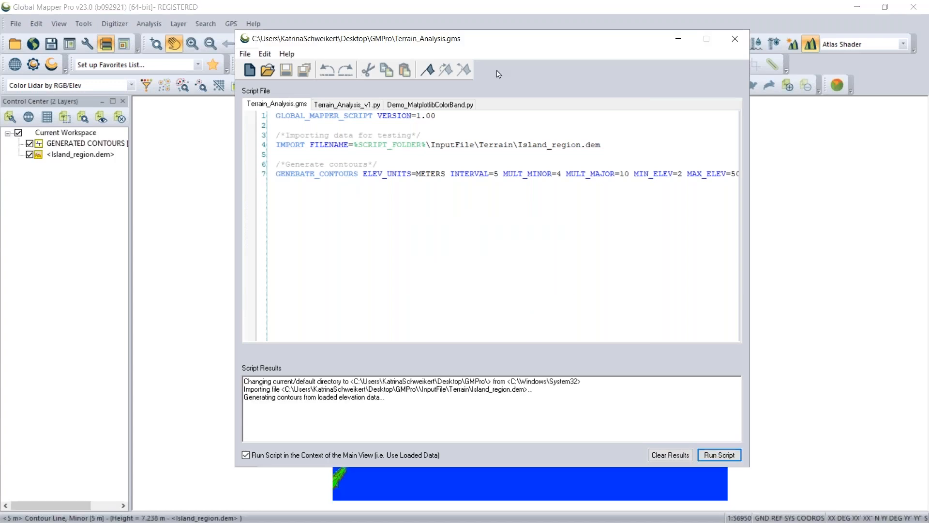
pyautogui.moveTo(503, 38); pyautogui.dragTo(643, 388)
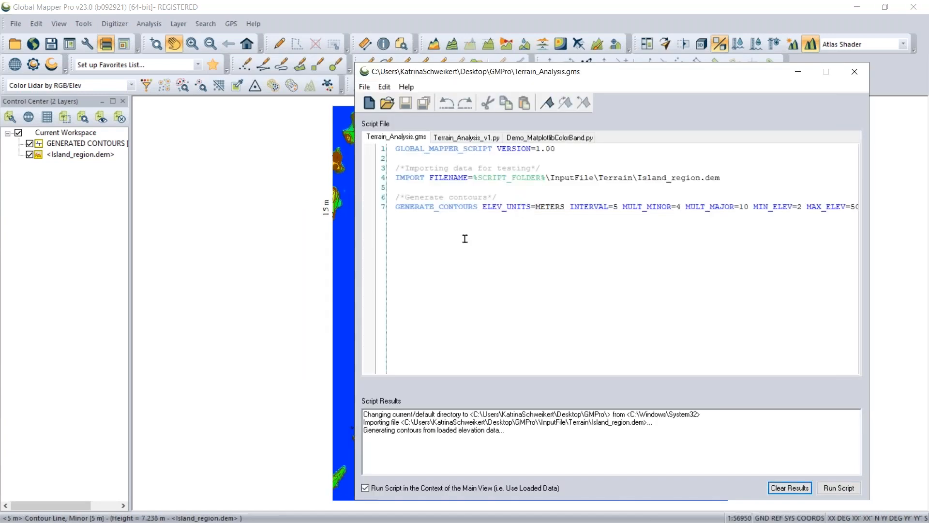
# - Browse the autocomplete suggestions for commands starting with GEN on line 5 of Terrain_Analysis.gms, and remove the test text
pyautogui.click(465, 239)
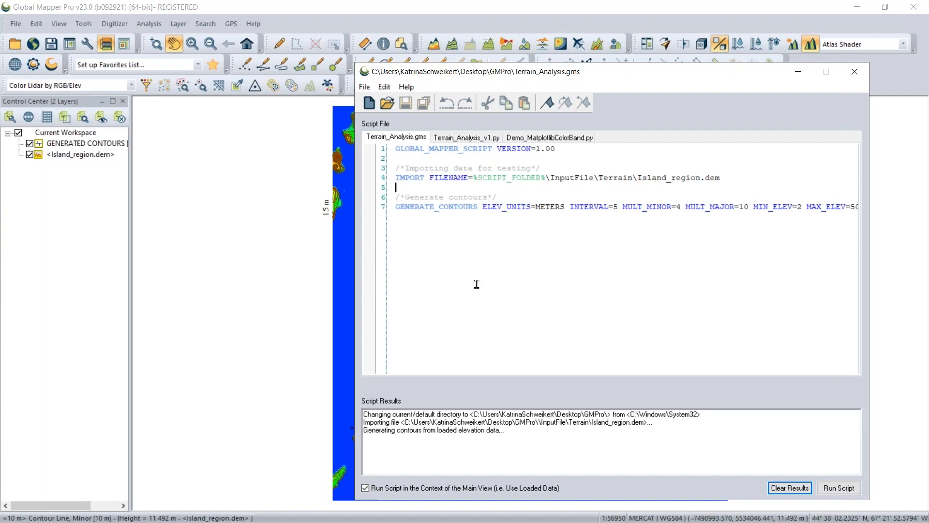
pyautogui.write('GEN')
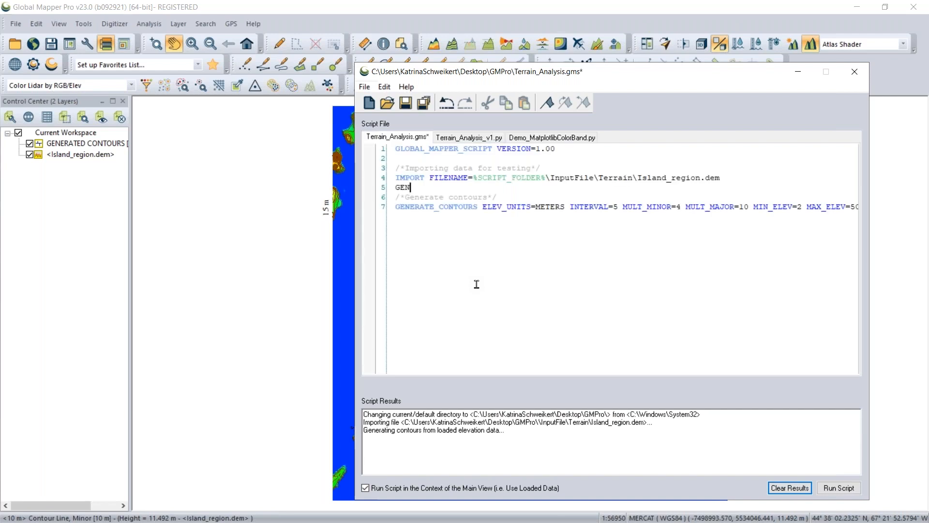
pyautogui.hotkey('ctrl', 'space')
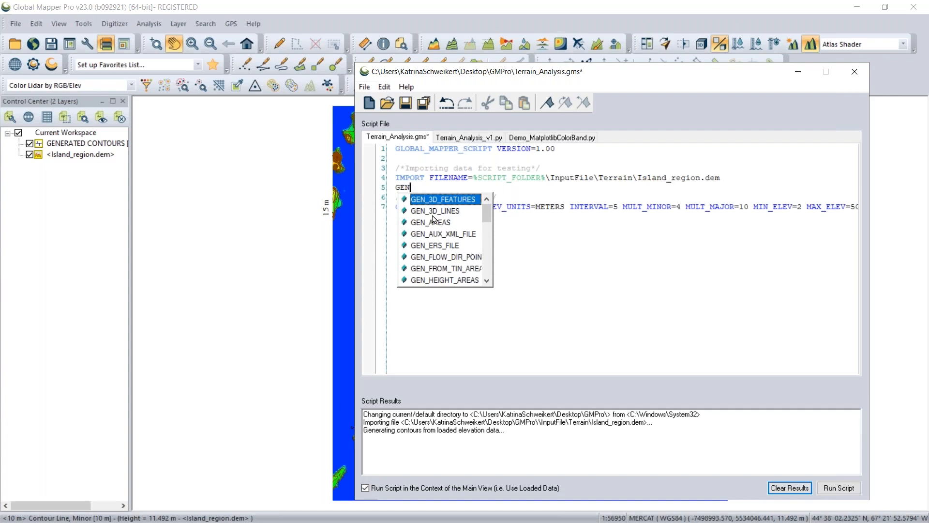
pyautogui.scroll(-2, 438, 232)
pyautogui.scroll(-3, 445, 248)
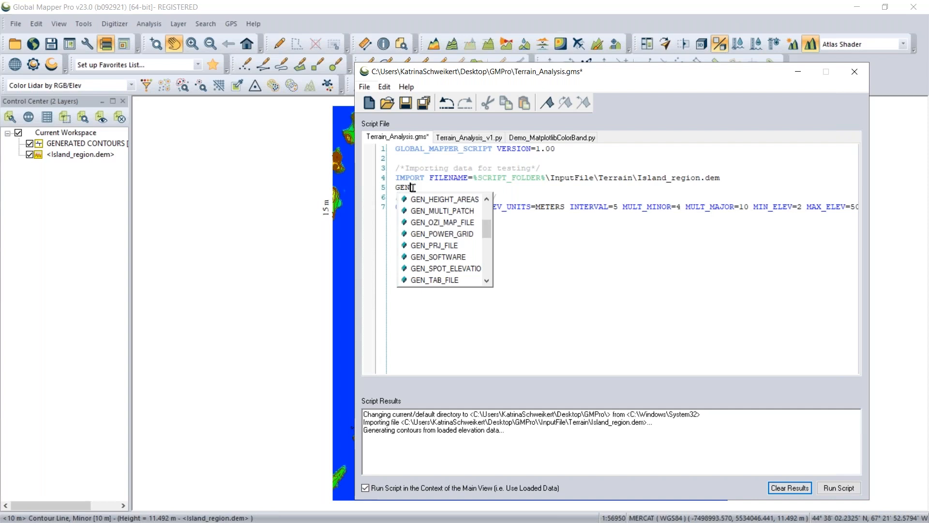
pyautogui.scroll(-3, 436, 234)
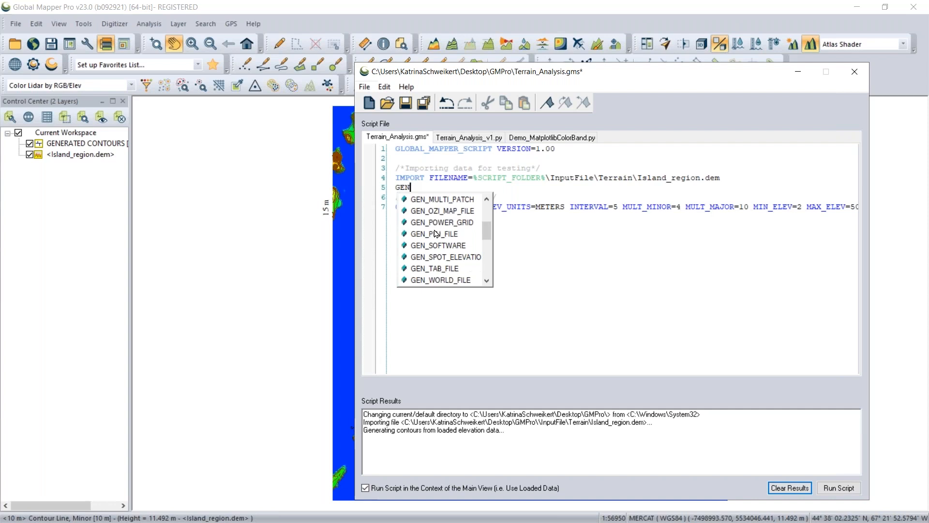
pyautogui.scroll(-2, 444, 249)
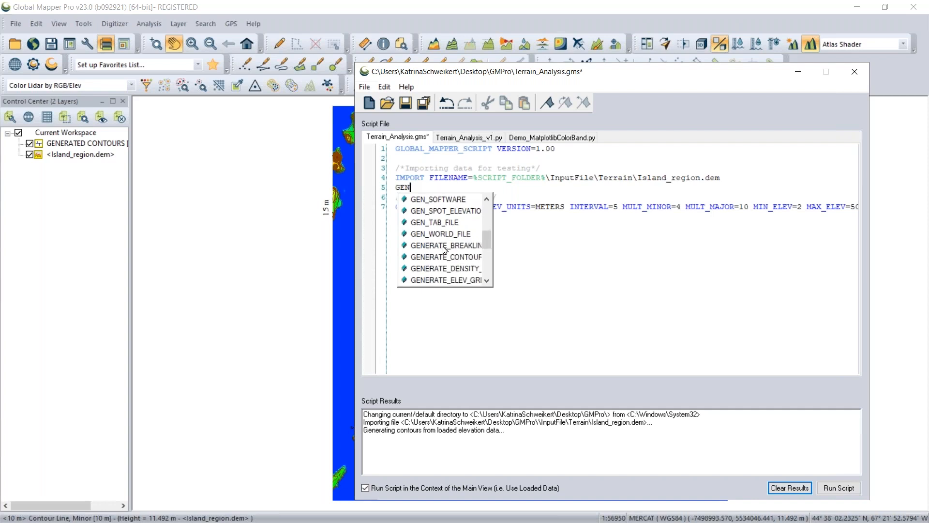
pyautogui.scroll(-8, 445, 249)
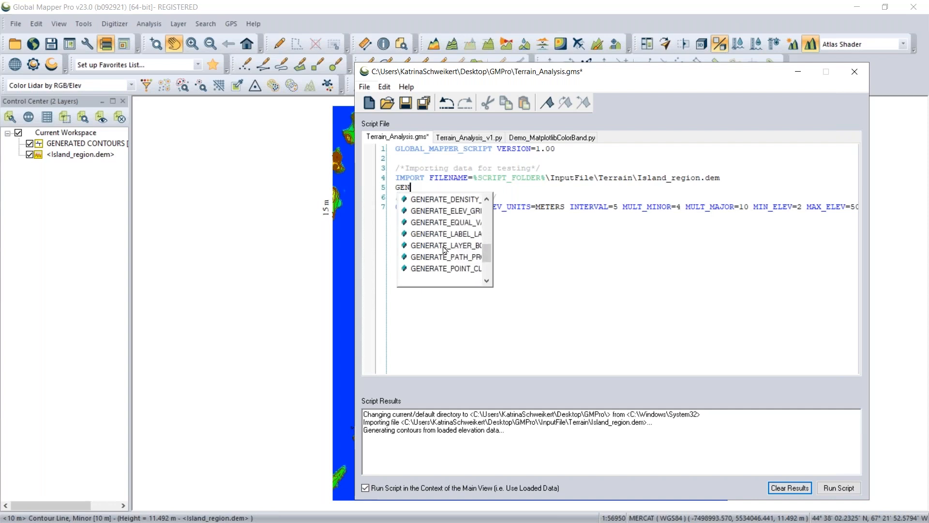
pyautogui.scroll(-3, 445, 249)
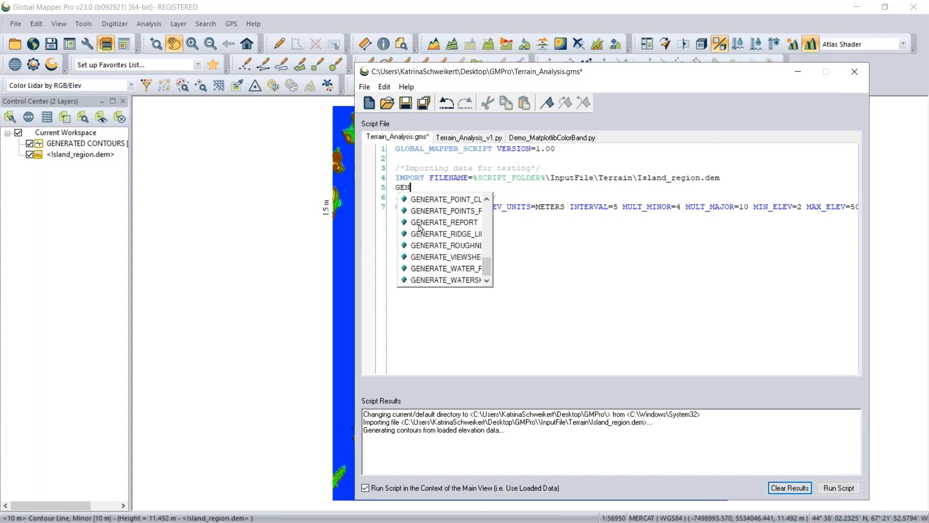
pyautogui.press('Escape')
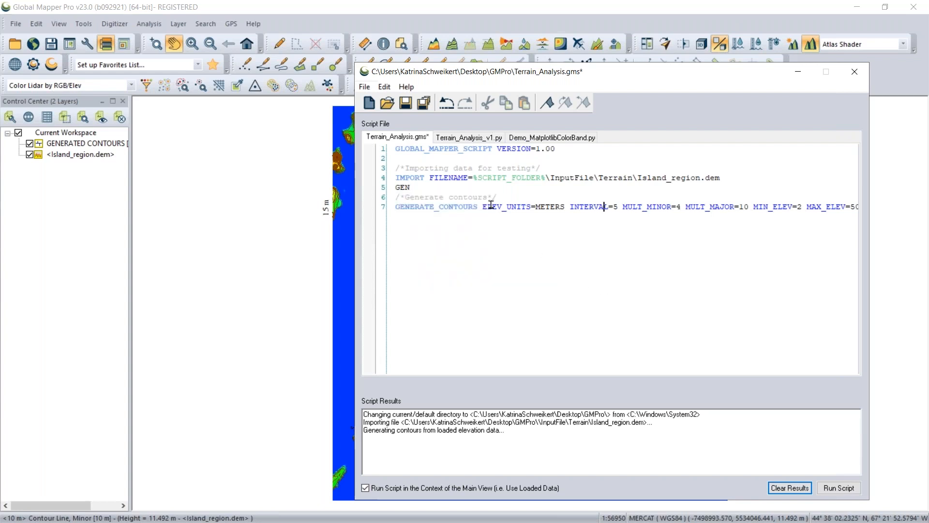
pyautogui.press('BackSpace')
pyautogui.press('BackSpace')
pyautogui.press('BackSpace')
# - Open the Terrain_Analysis_v1.py script and review its globalmapper and GM imports and the commented-out layer loading lines
pyautogui.click(468, 138)
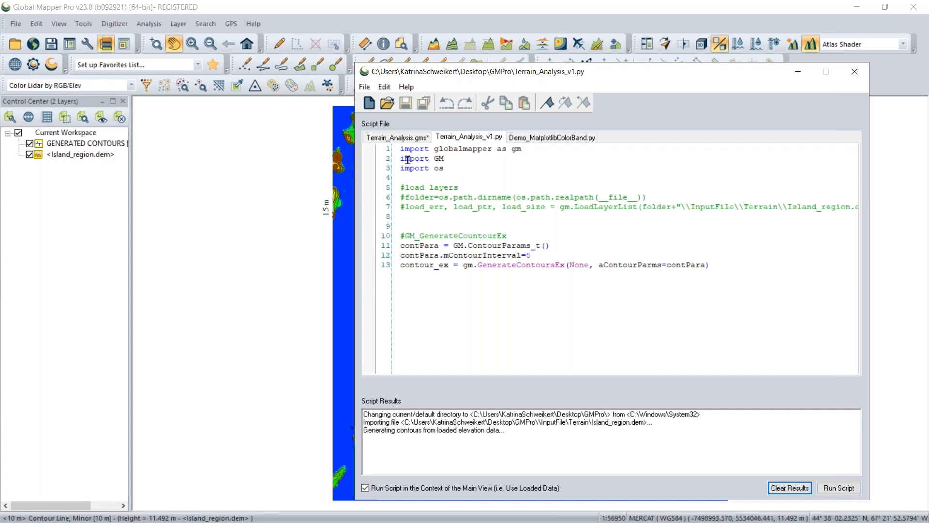
pyautogui.moveTo(434, 150); pyautogui.dragTo(527, 152)
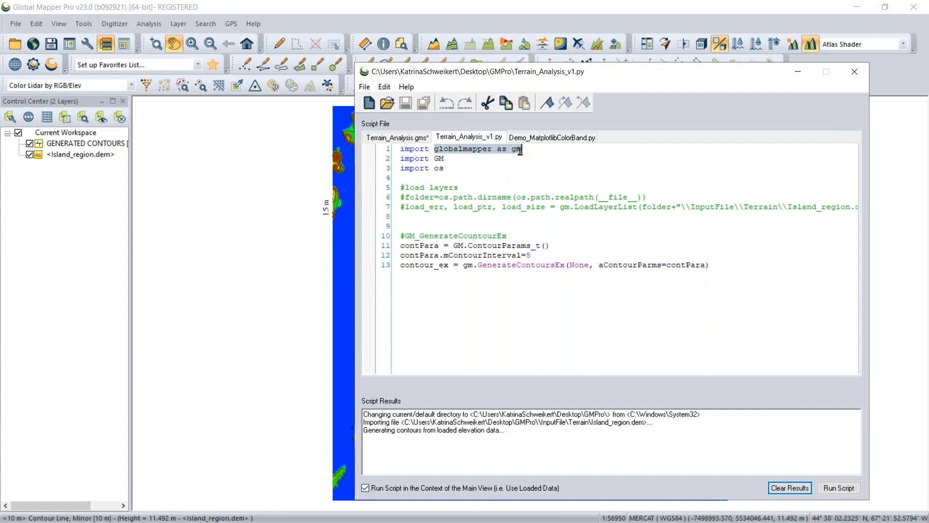
pyautogui.doubleClick(442, 160)
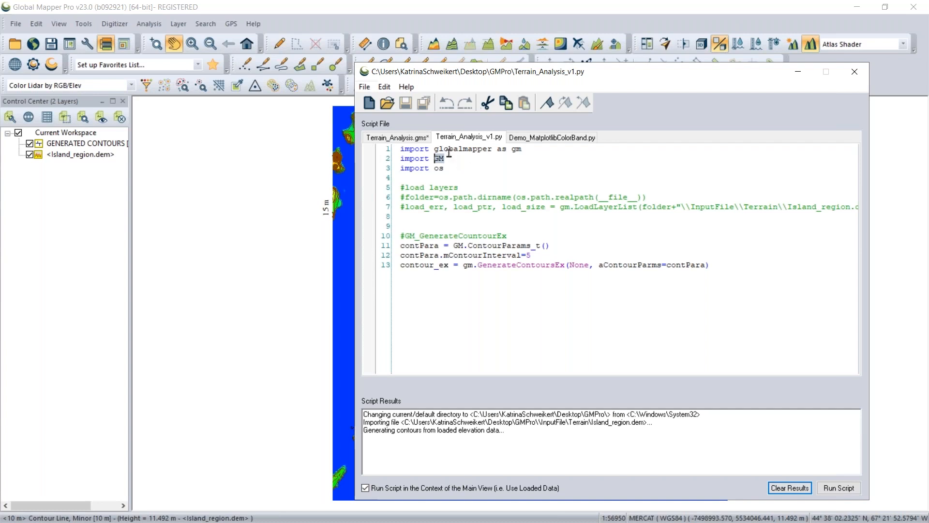
pyautogui.click(451, 158)
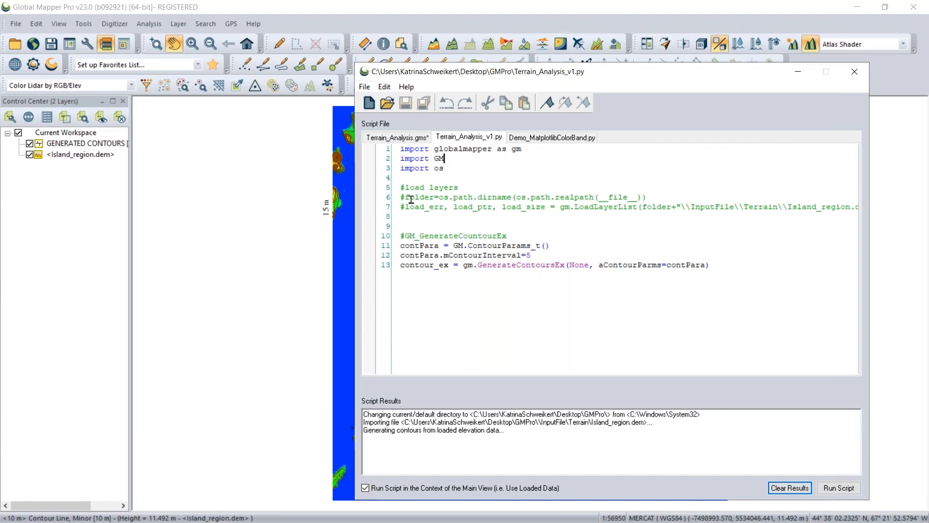
pyautogui.moveTo(405, 199); pyautogui.dragTo(439, 216)
pyautogui.click(439, 215)
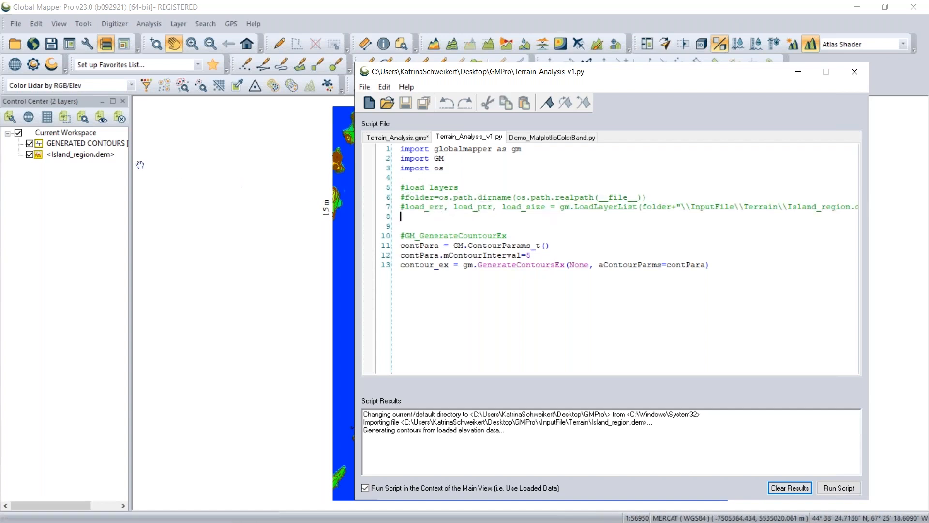
# - Hide the generated contours layer, shift the island terrain into view beside the editor, and clear the script results
pyautogui.click(30, 145)
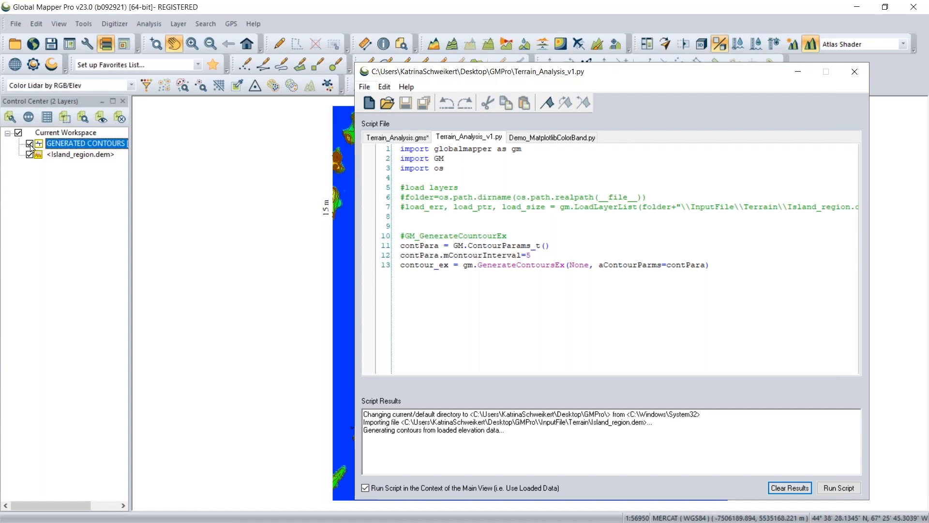
pyautogui.click(30, 144)
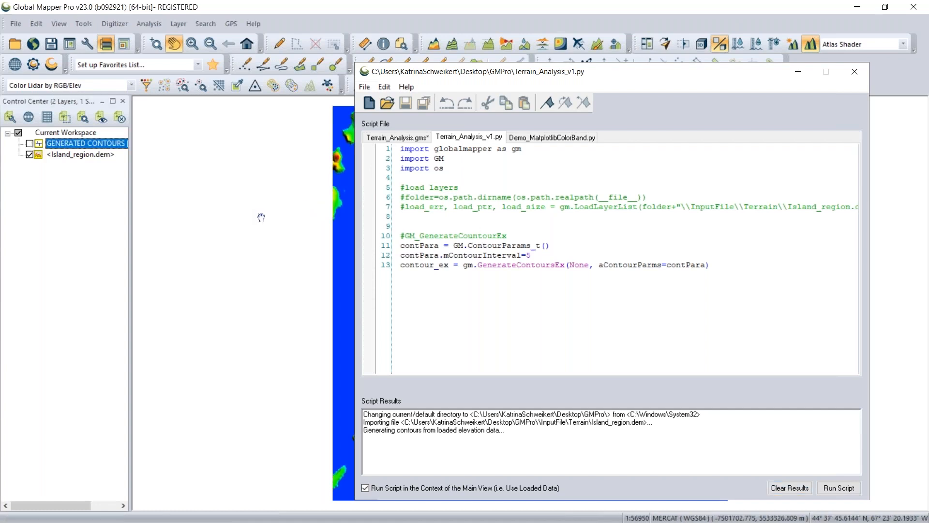
pyautogui.moveTo(247, 214); pyautogui.dragTo(167, 199)
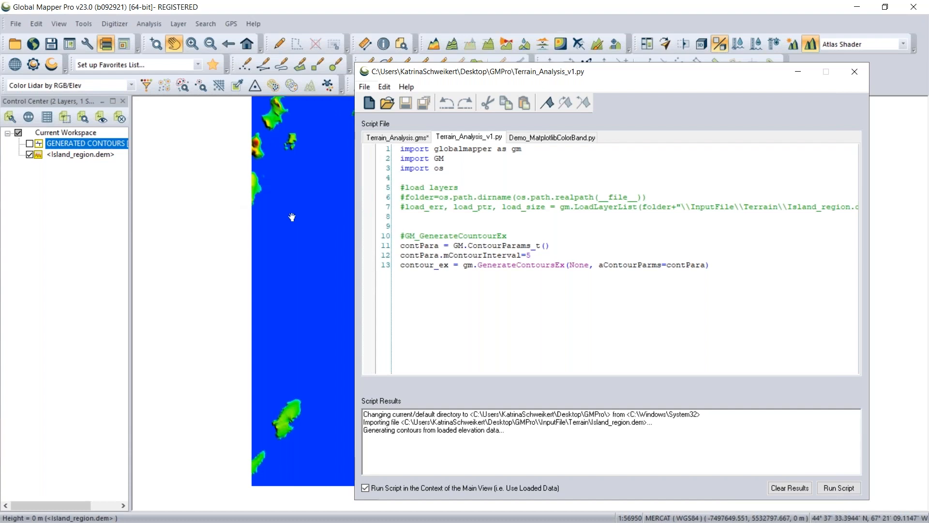
pyautogui.click(802, 490)
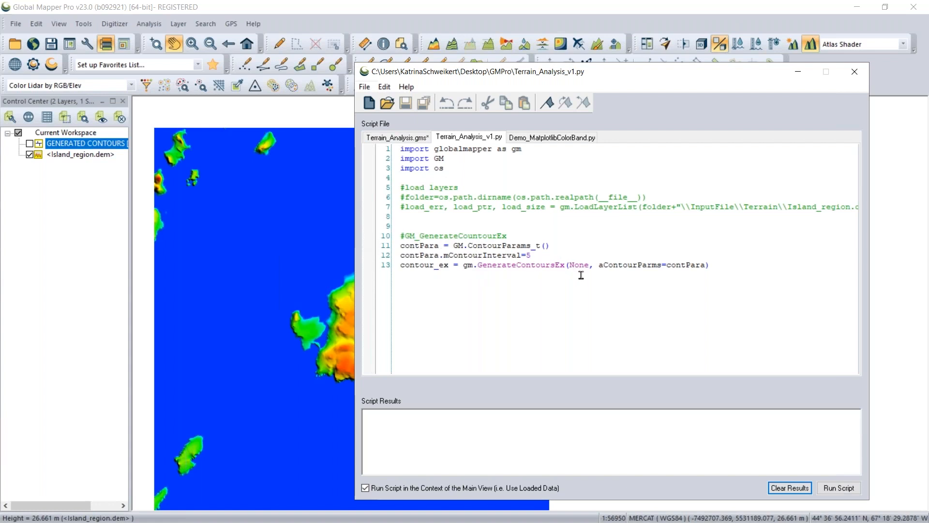
# - Run the Terrain_Analysis_v1.py script to generate contours from the loaded terrain, and move the script editor to uncover more of the map
pyautogui.moveTo(478, 266); pyautogui.dragTo(570, 266)
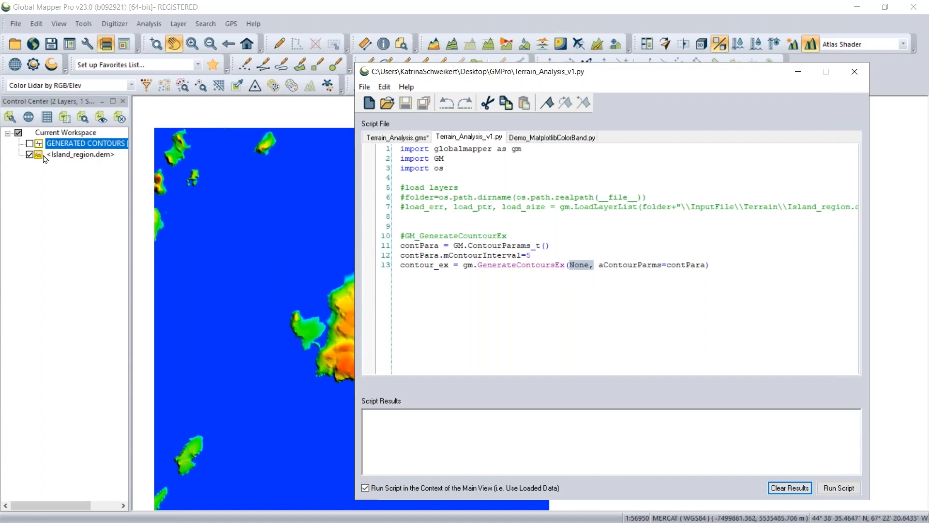
pyautogui.click(672, 286)
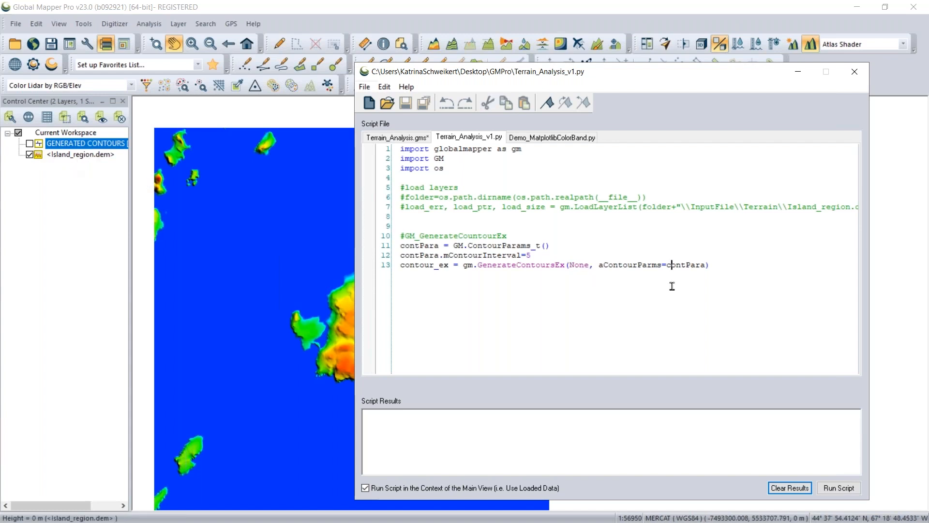
pyautogui.click(845, 489)
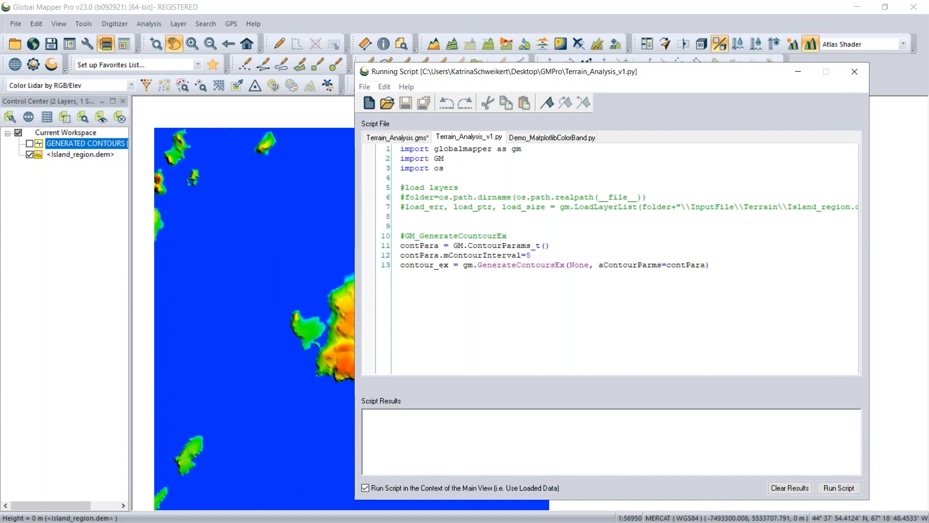
pyautogui.click(653, 320)
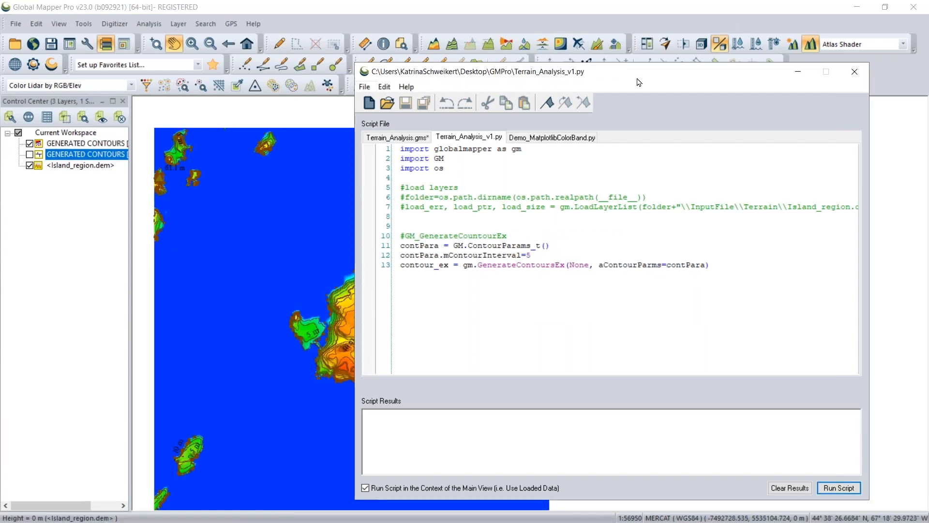
pyautogui.moveTo(638, 82); pyautogui.dragTo(712, 78)
# - Review the GenerateContoursEx call, the ContourParams_t object and the contour interval setting in the Python script
pyautogui.click(591, 250)
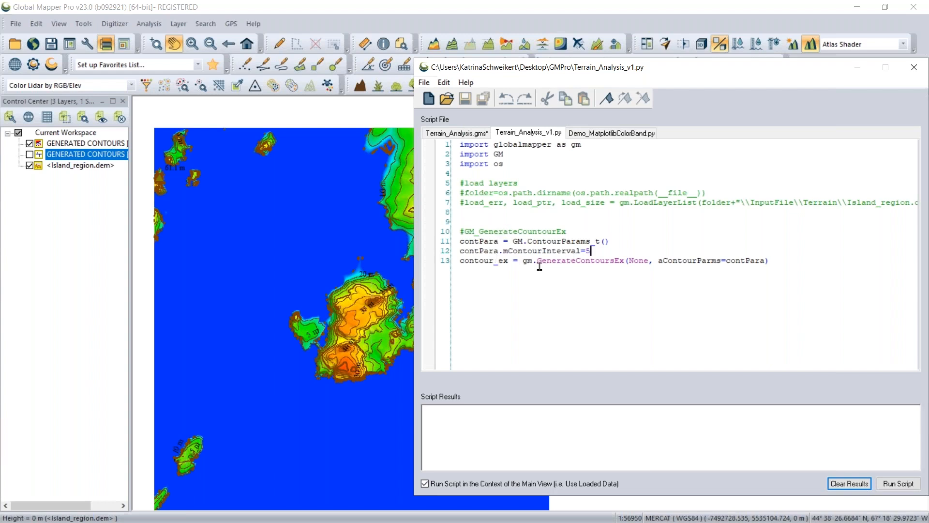
pyautogui.moveTo(541, 261); pyautogui.dragTo(624, 260)
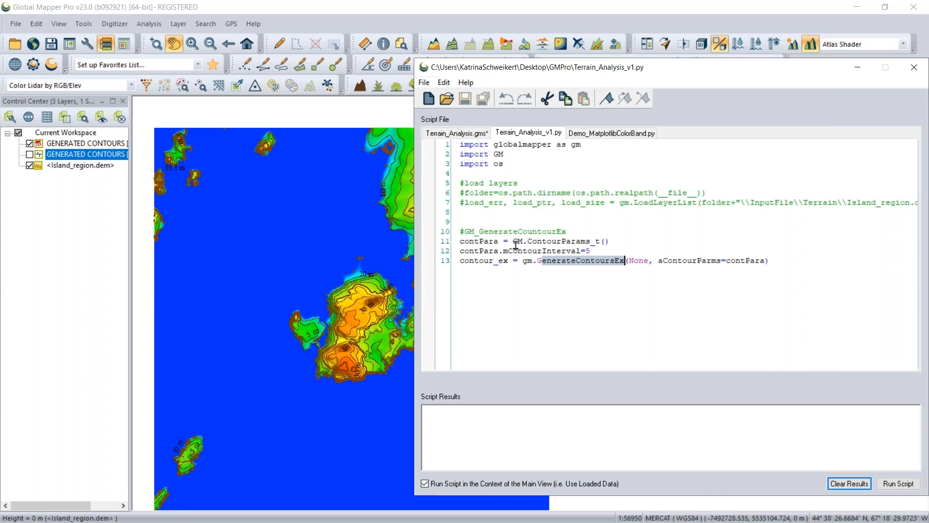
pyautogui.moveTo(513, 241); pyautogui.dragTo(619, 242)
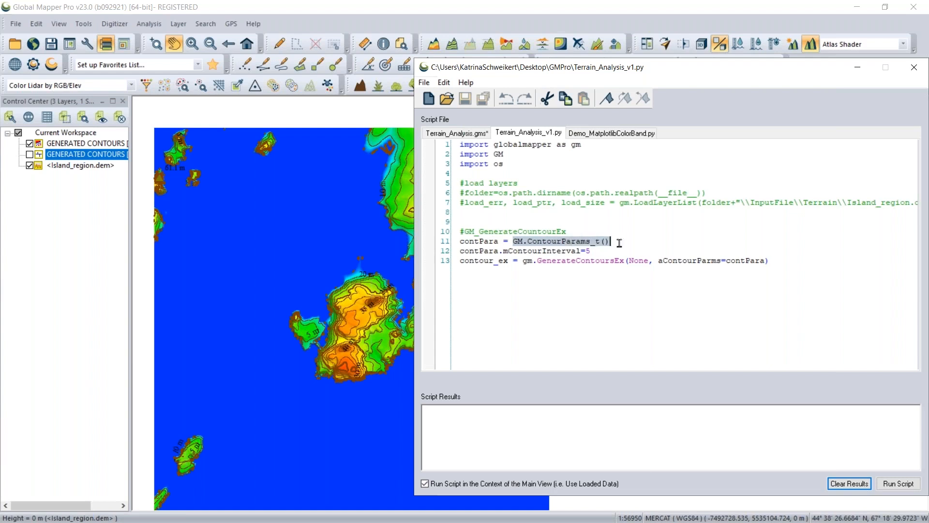
pyautogui.moveTo(503, 251); pyautogui.dragTo(596, 252)
pyautogui.click(595, 252)
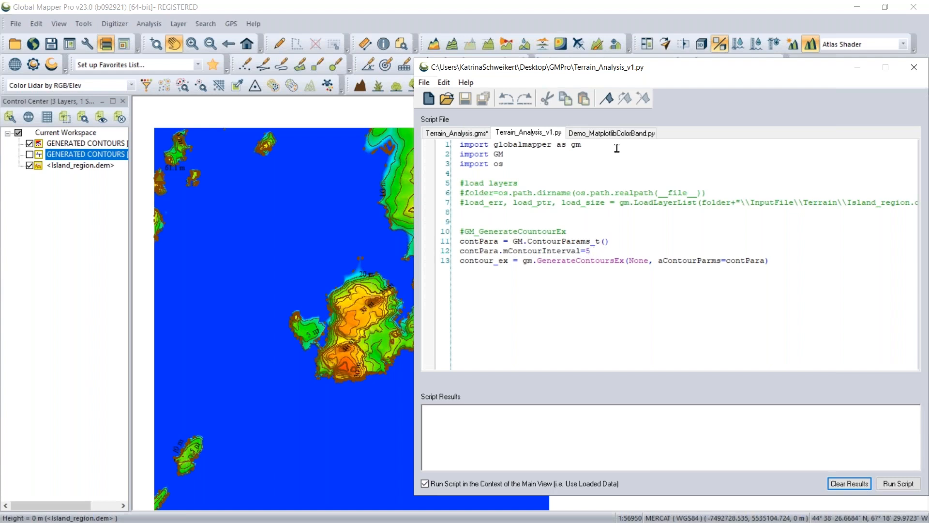
# - Switch to the Demo_MatplotlibColorBand.py script and unload all layers without saving the workspace
pyautogui.click(606, 136)
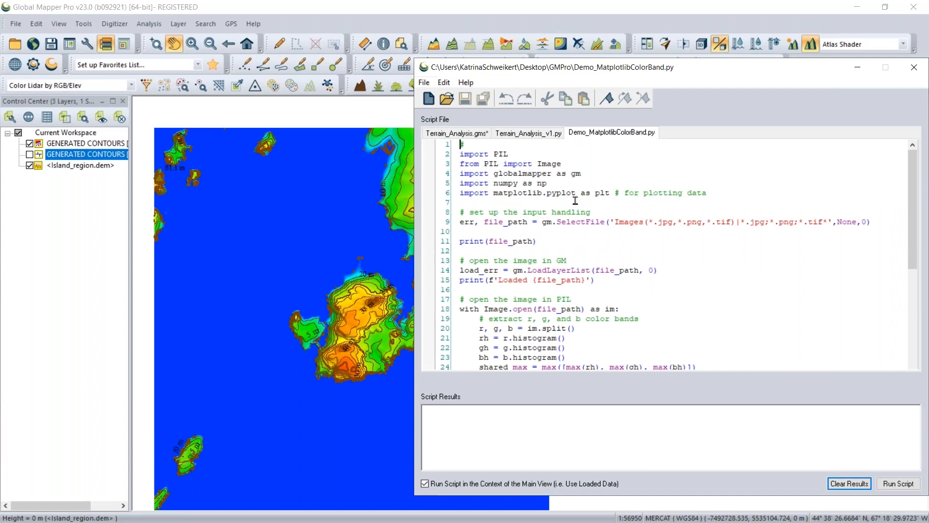
pyautogui.click(84, 262)
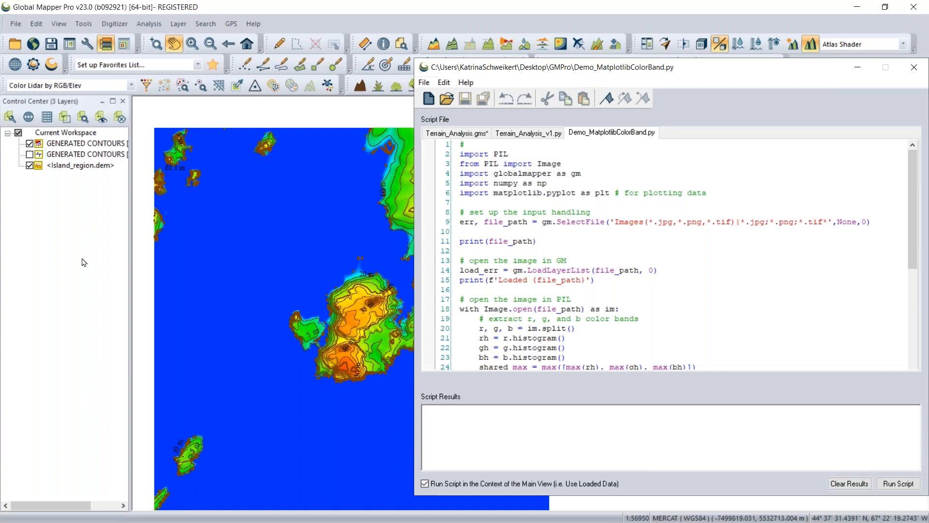
pyautogui.hotkey('ctrl', 'u')
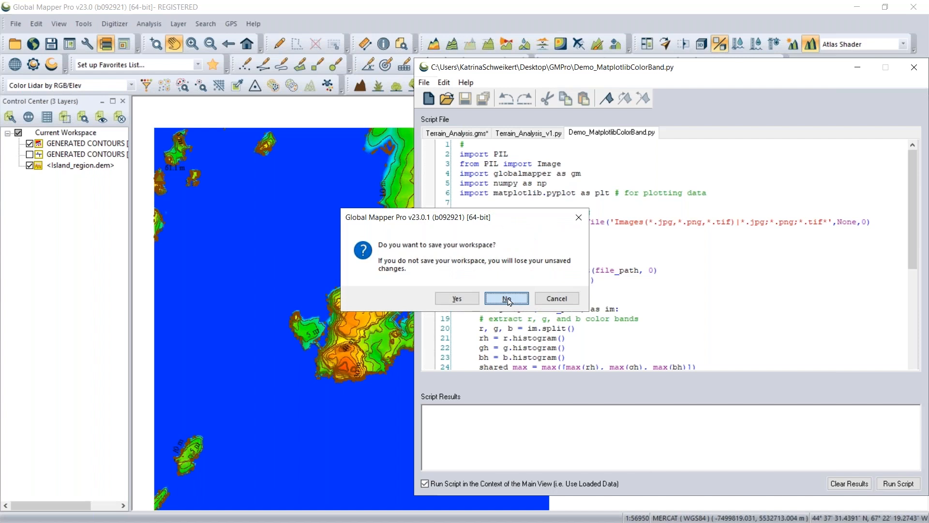
pyautogui.click(506, 299)
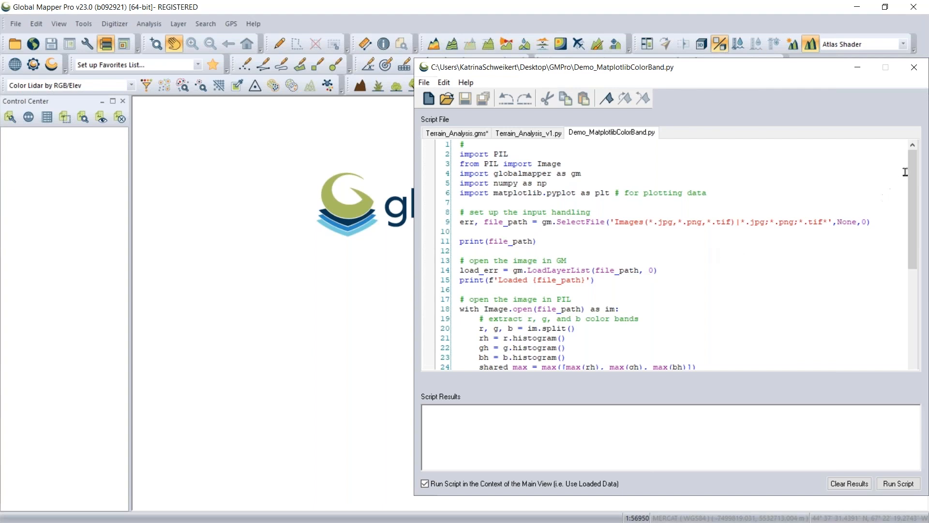
# - Run Demo_MatplotlibColorBand.py on HiRes.jpg to plot its color band histogram, and minimize the script editor
pyautogui.moveTo(910, 172)
pyautogui.mouseDown()
pyautogui.moveTo(911, 194)
pyautogui.moveTo(914, 178)
pyautogui.mouseUp()
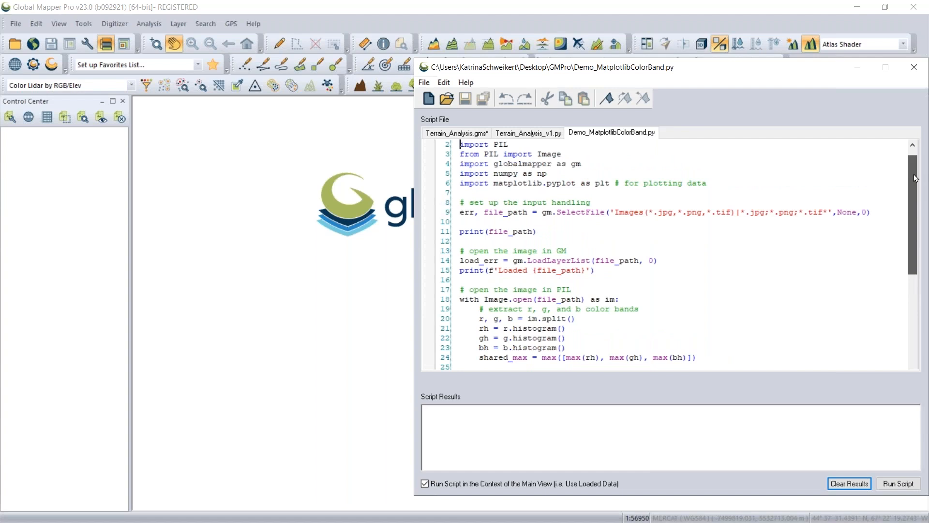
pyautogui.click(898, 484)
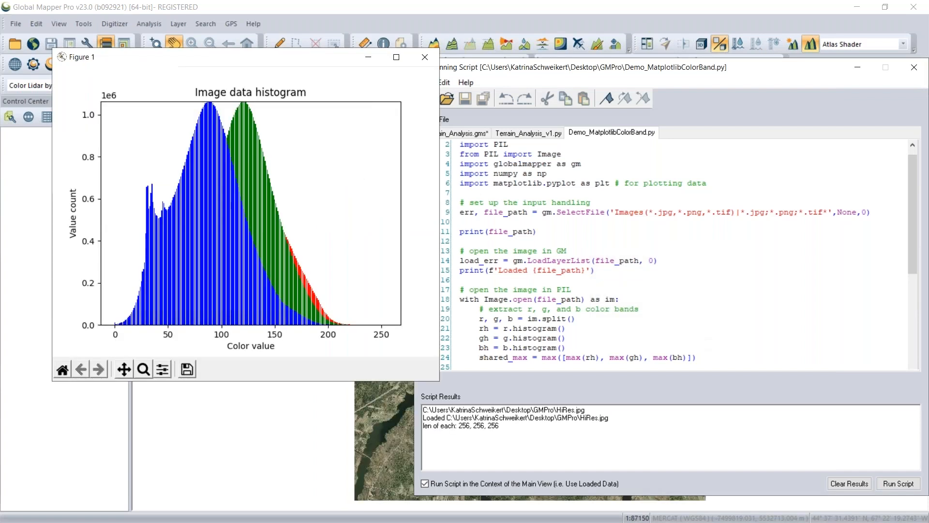
pyautogui.click(859, 69)
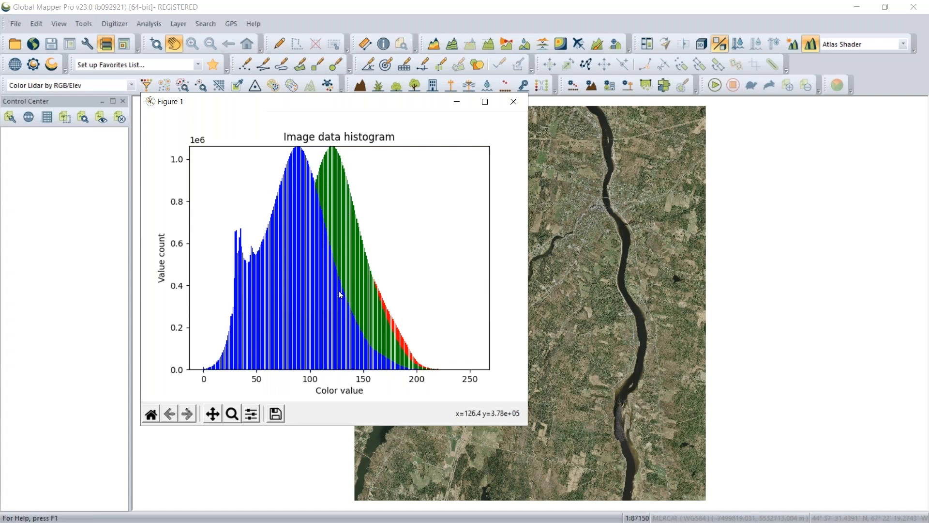
# - Pan around the image data histogram, close the figure, and take a closer look at the HiRes.jpg imagery
pyautogui.click(213, 413)
pyautogui.moveTo(332, 315); pyautogui.dragTo(333, 336)
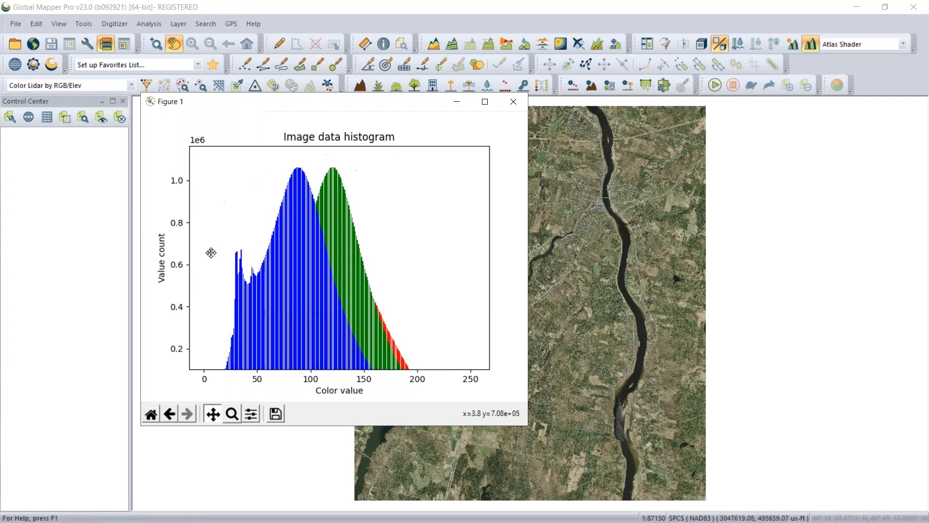
pyautogui.moveTo(345, 302); pyautogui.dragTo(230, 338)
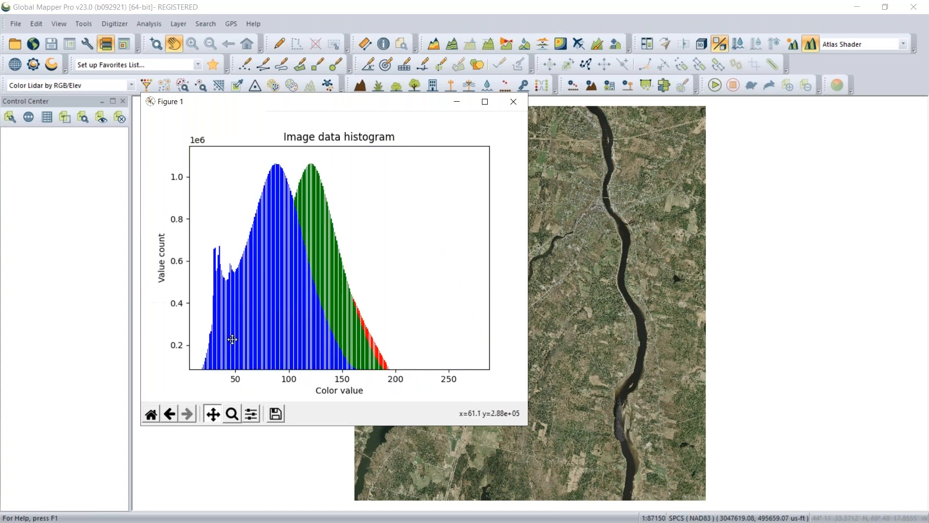
pyautogui.click(514, 103)
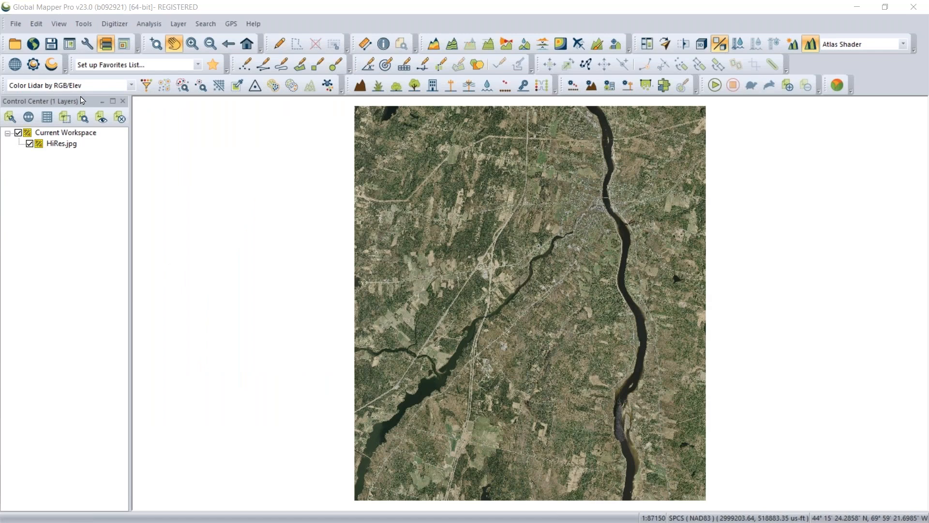
pyautogui.scroll(1, 428, 327)
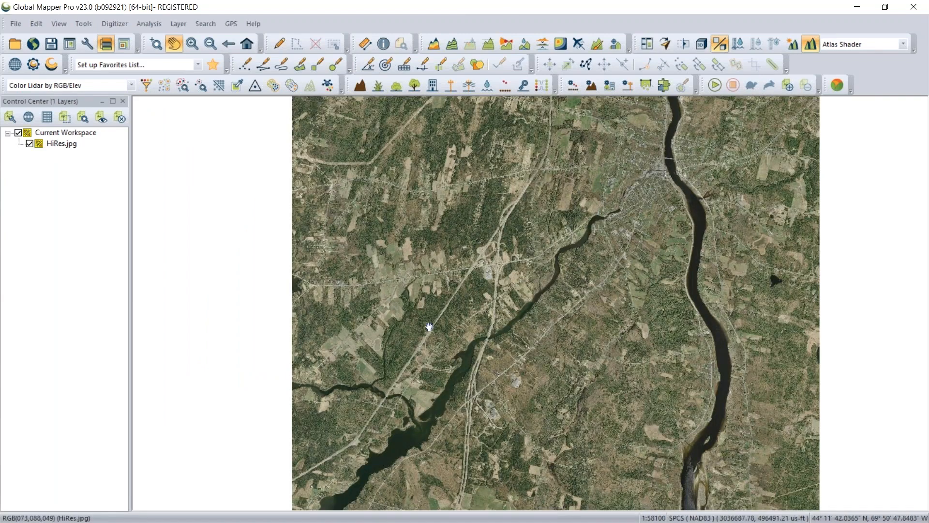